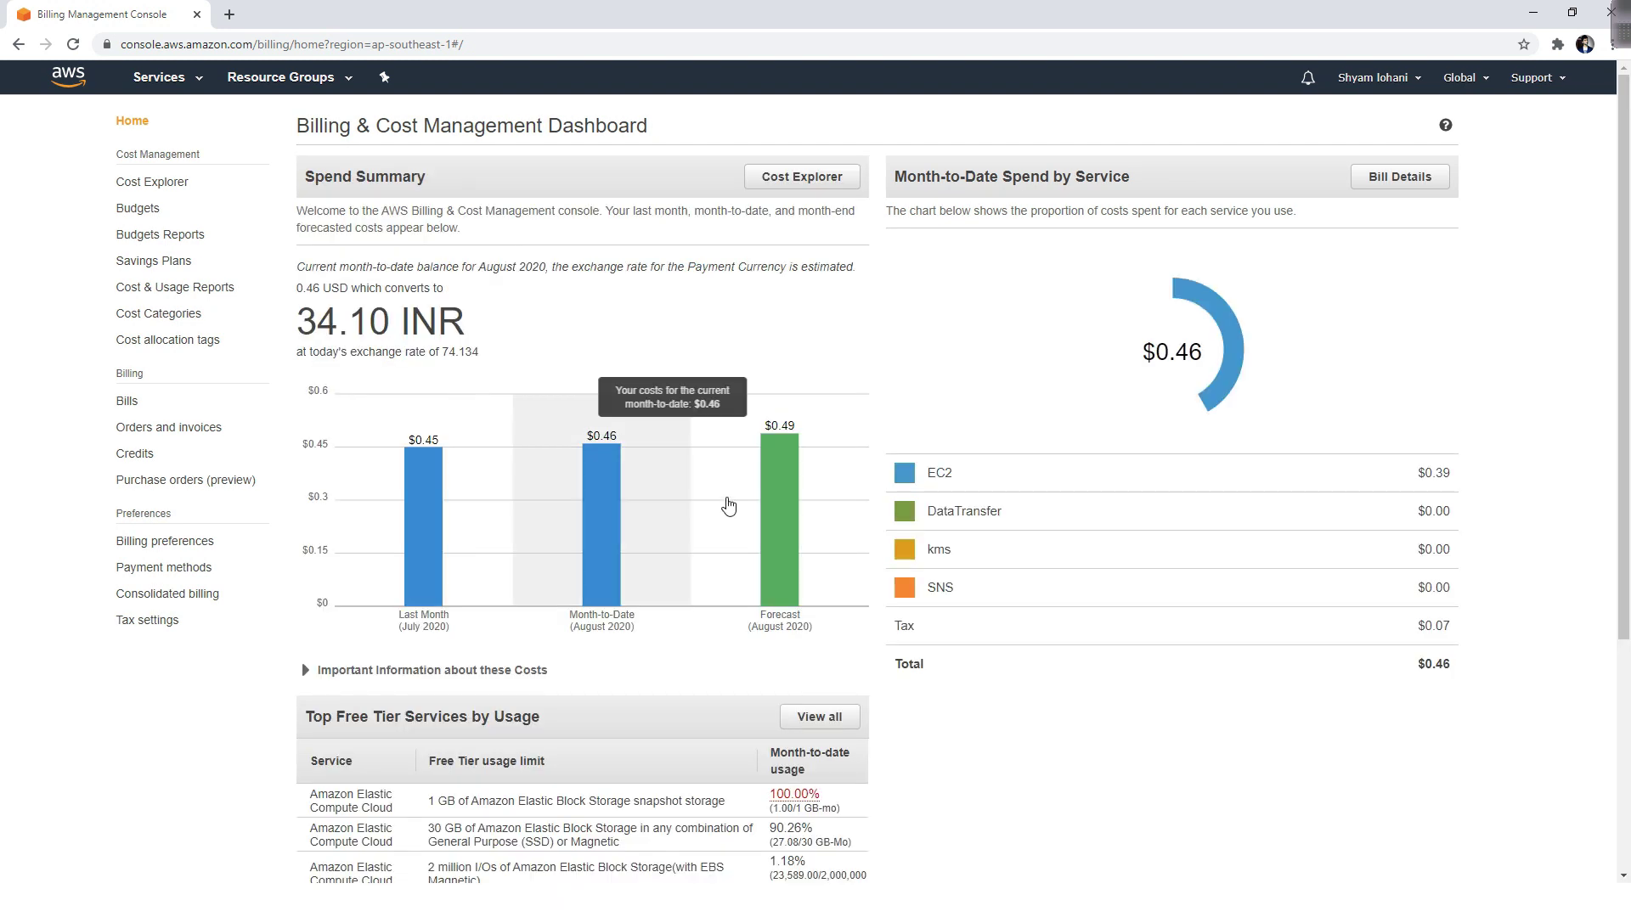
# Review the billing dashboard's month-to-date costs and open the list of Elastic IP addresses in EC2
pyautogui.scroll(-2, 1624, 397)
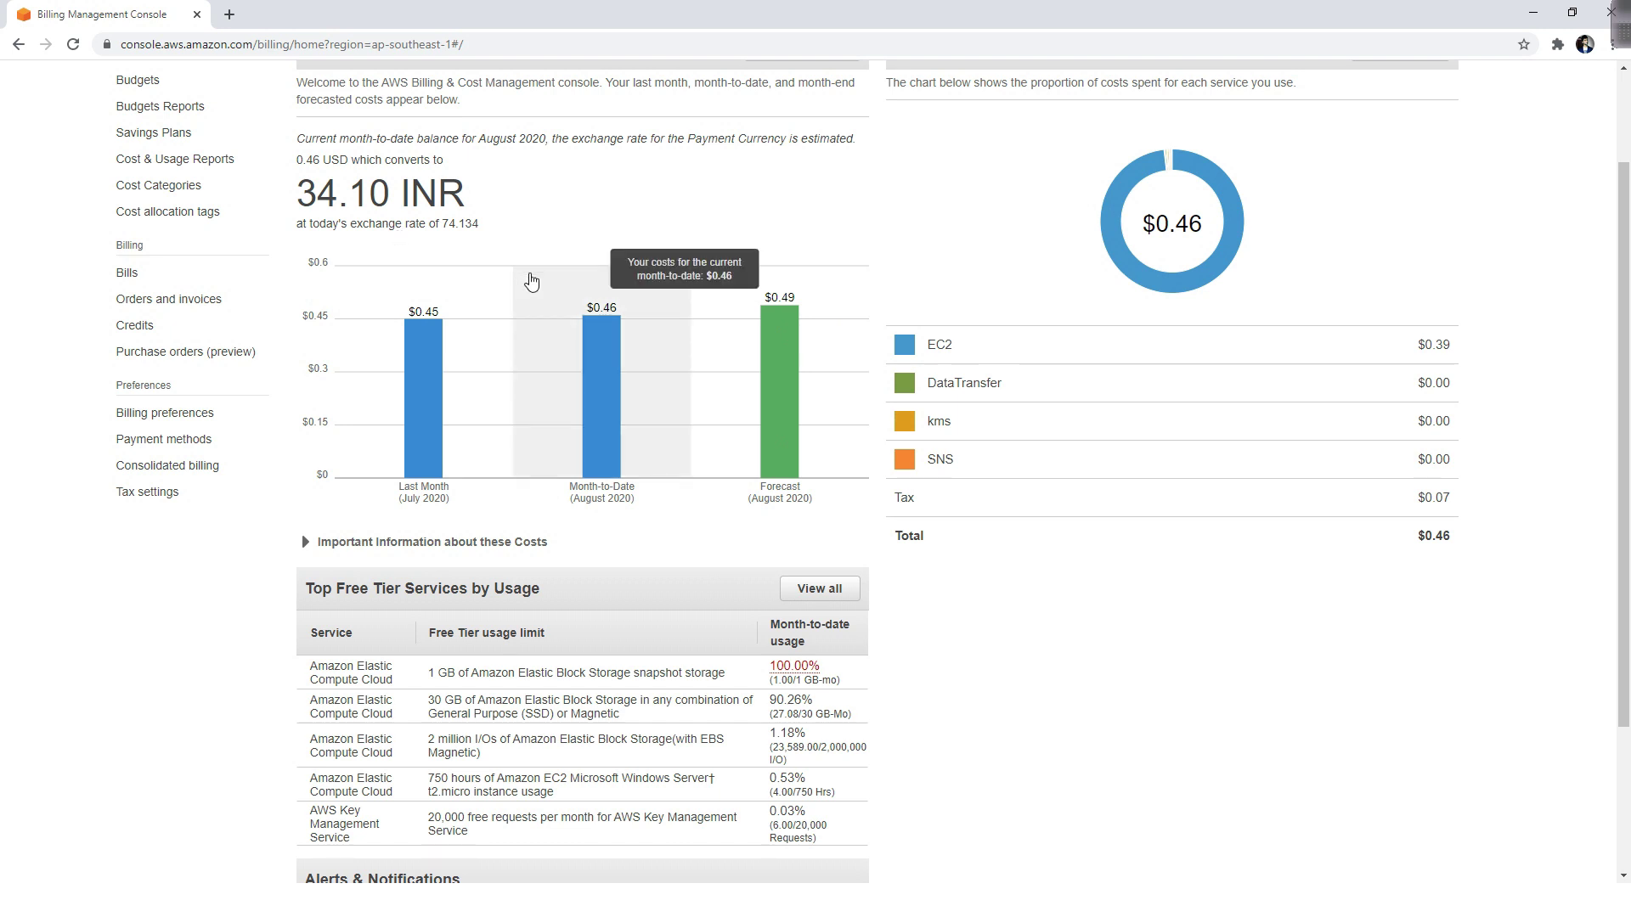
pyautogui.scroll(2, 615, 323)
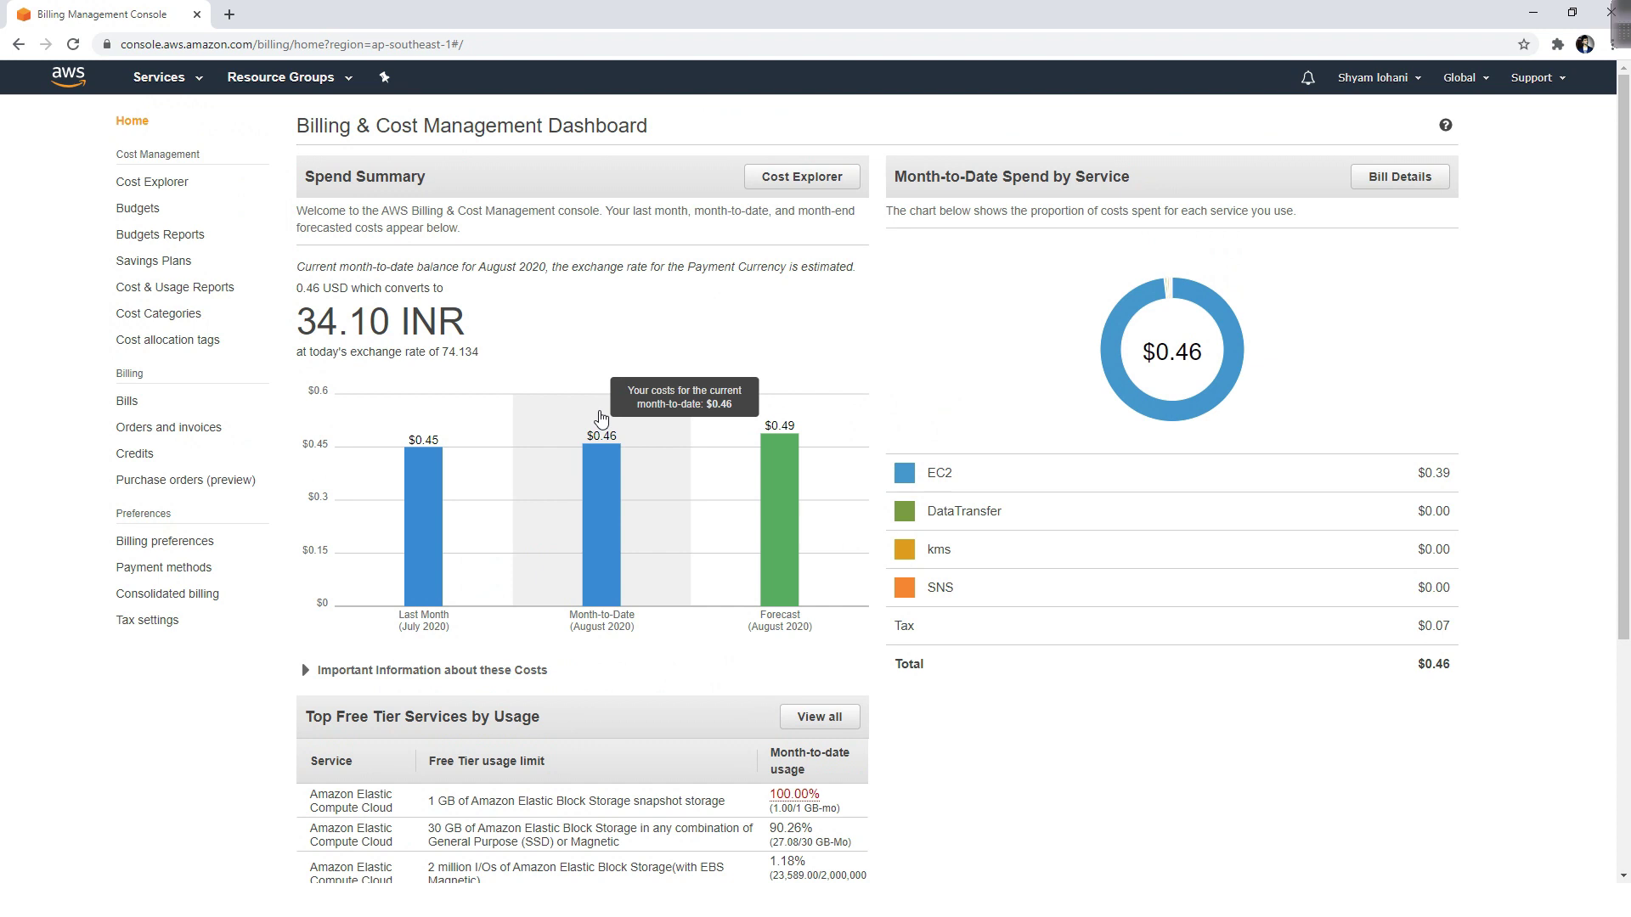
pyautogui.click(180, 85)
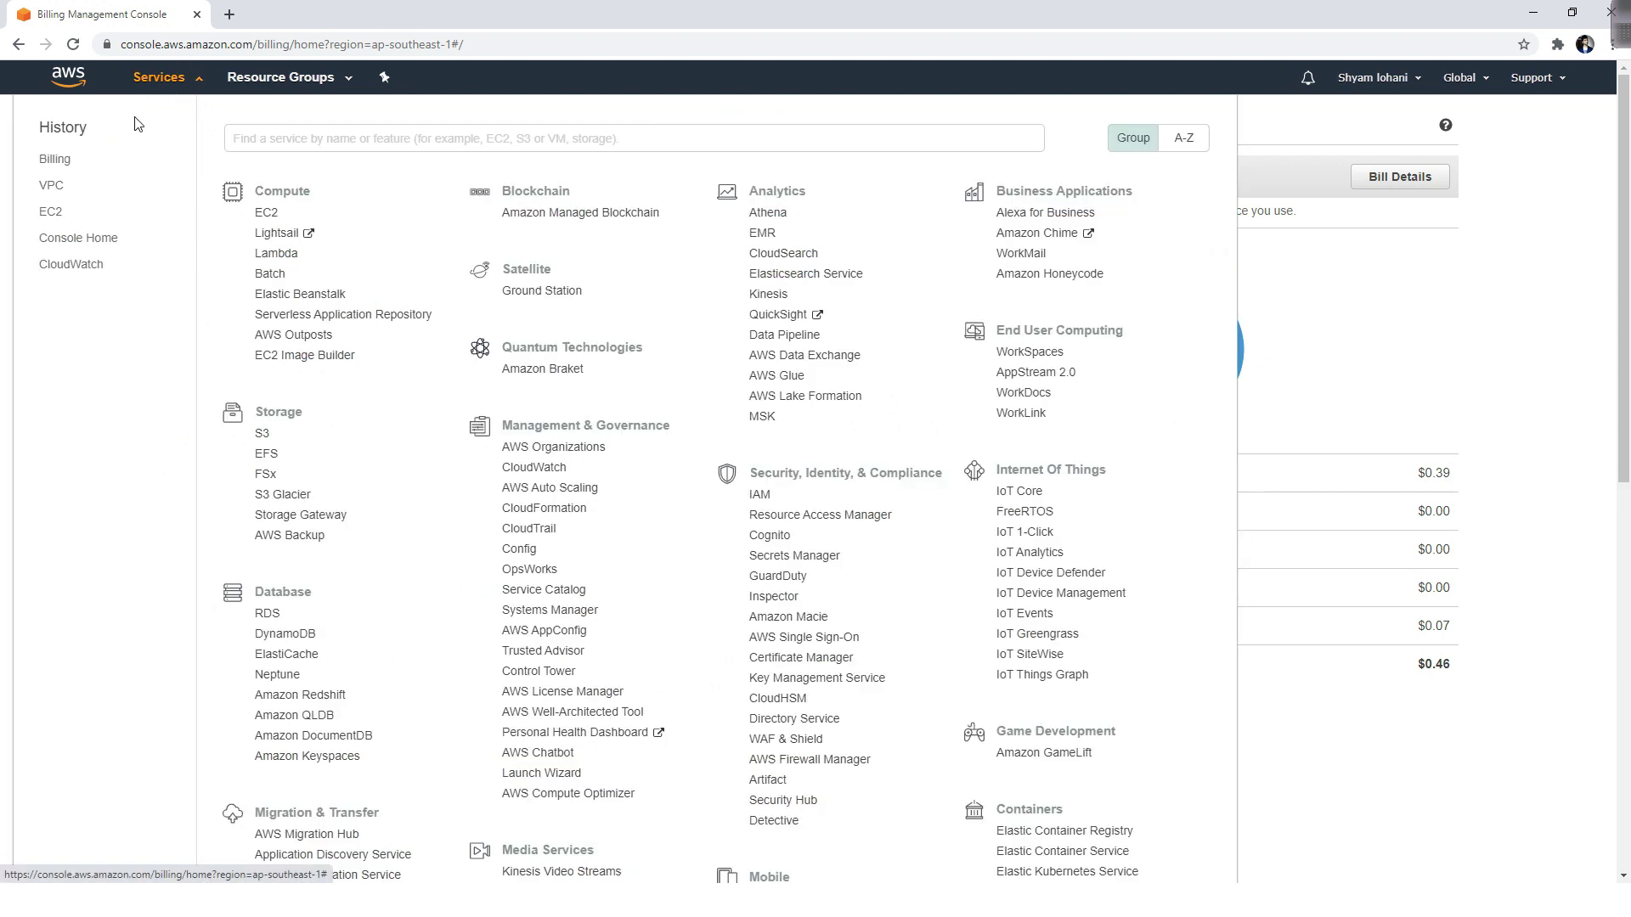
pyautogui.click(265, 216)
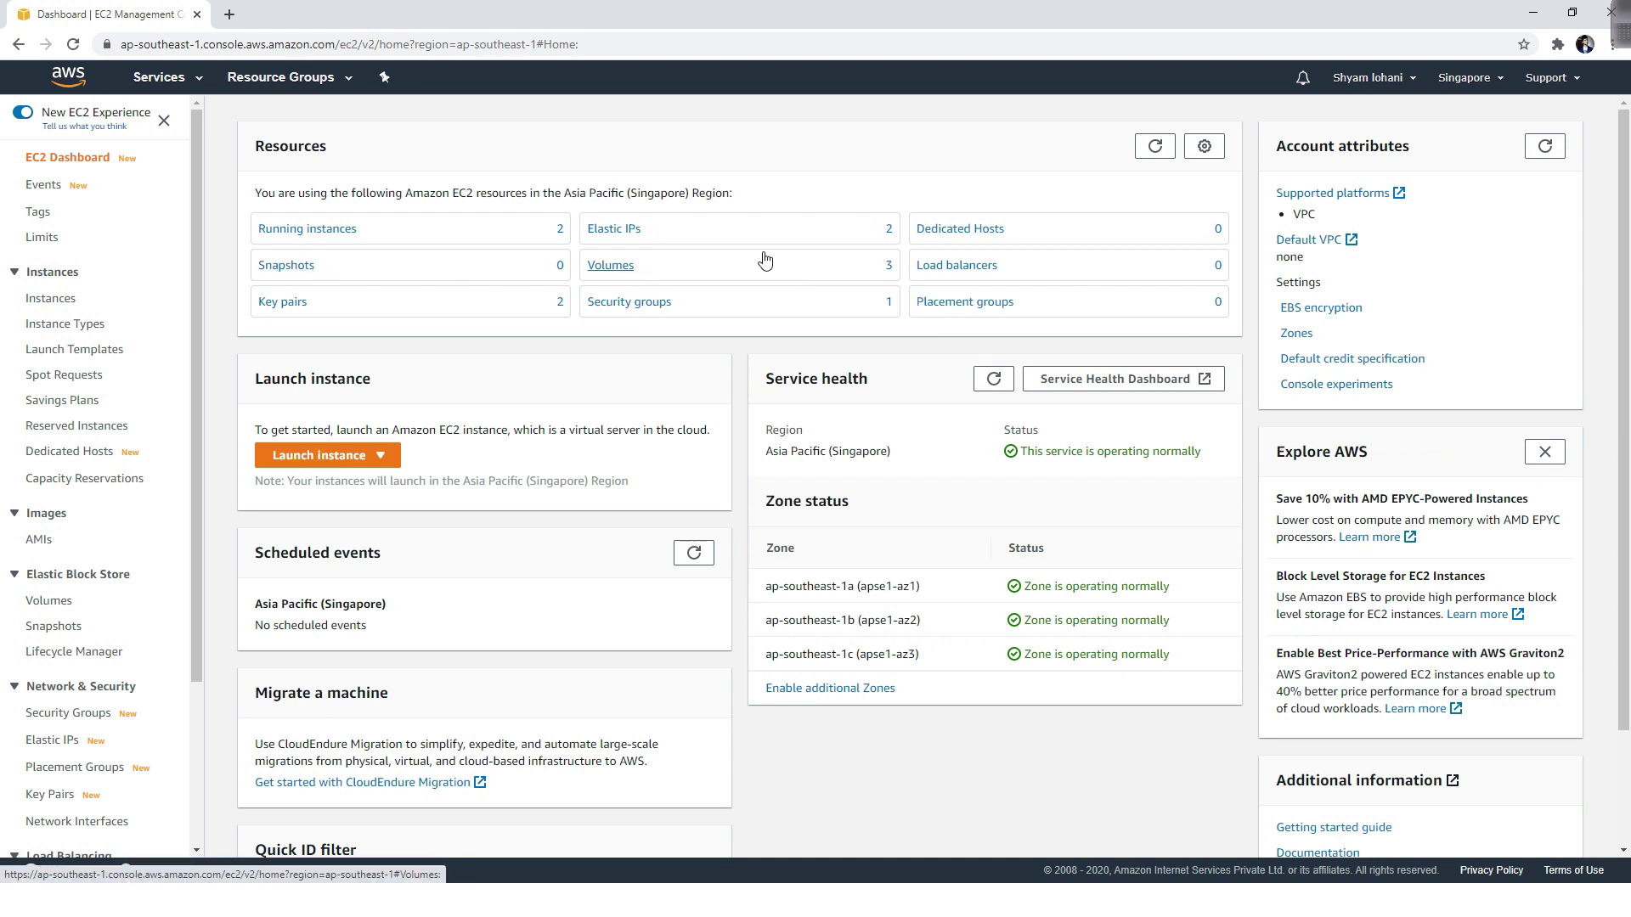
pyautogui.scroll(-2, 764, 260)
pyautogui.scroll(2, 651, 302)
pyautogui.click(628, 232)
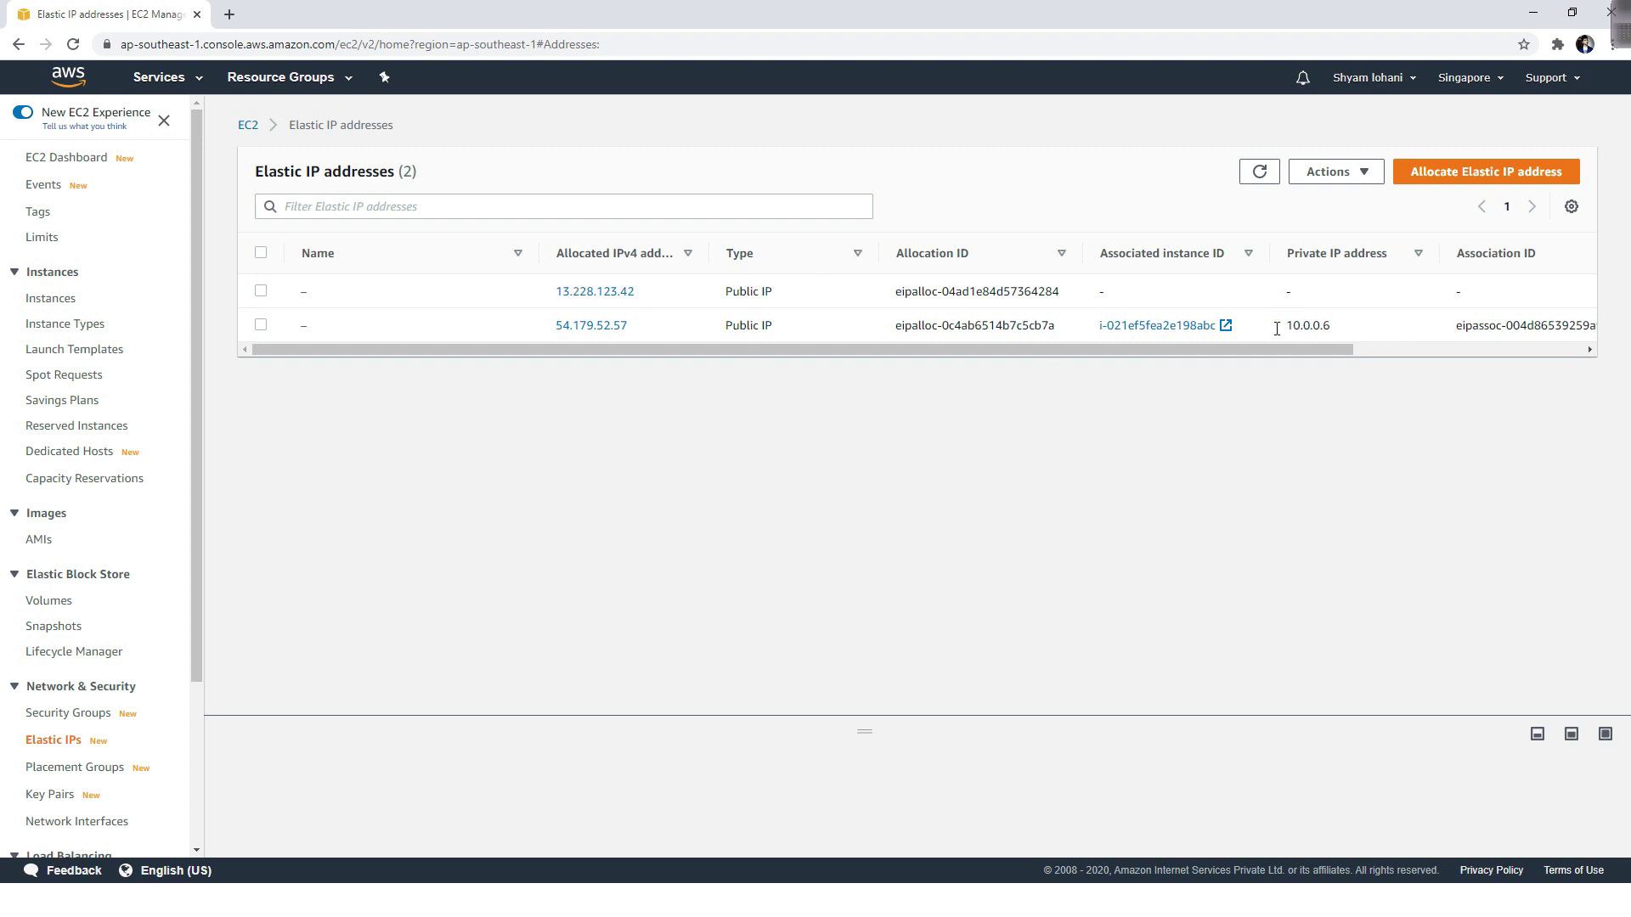
# Release the unassociated Elastic IP address 13.228.123.42
pyautogui.click(261, 292)
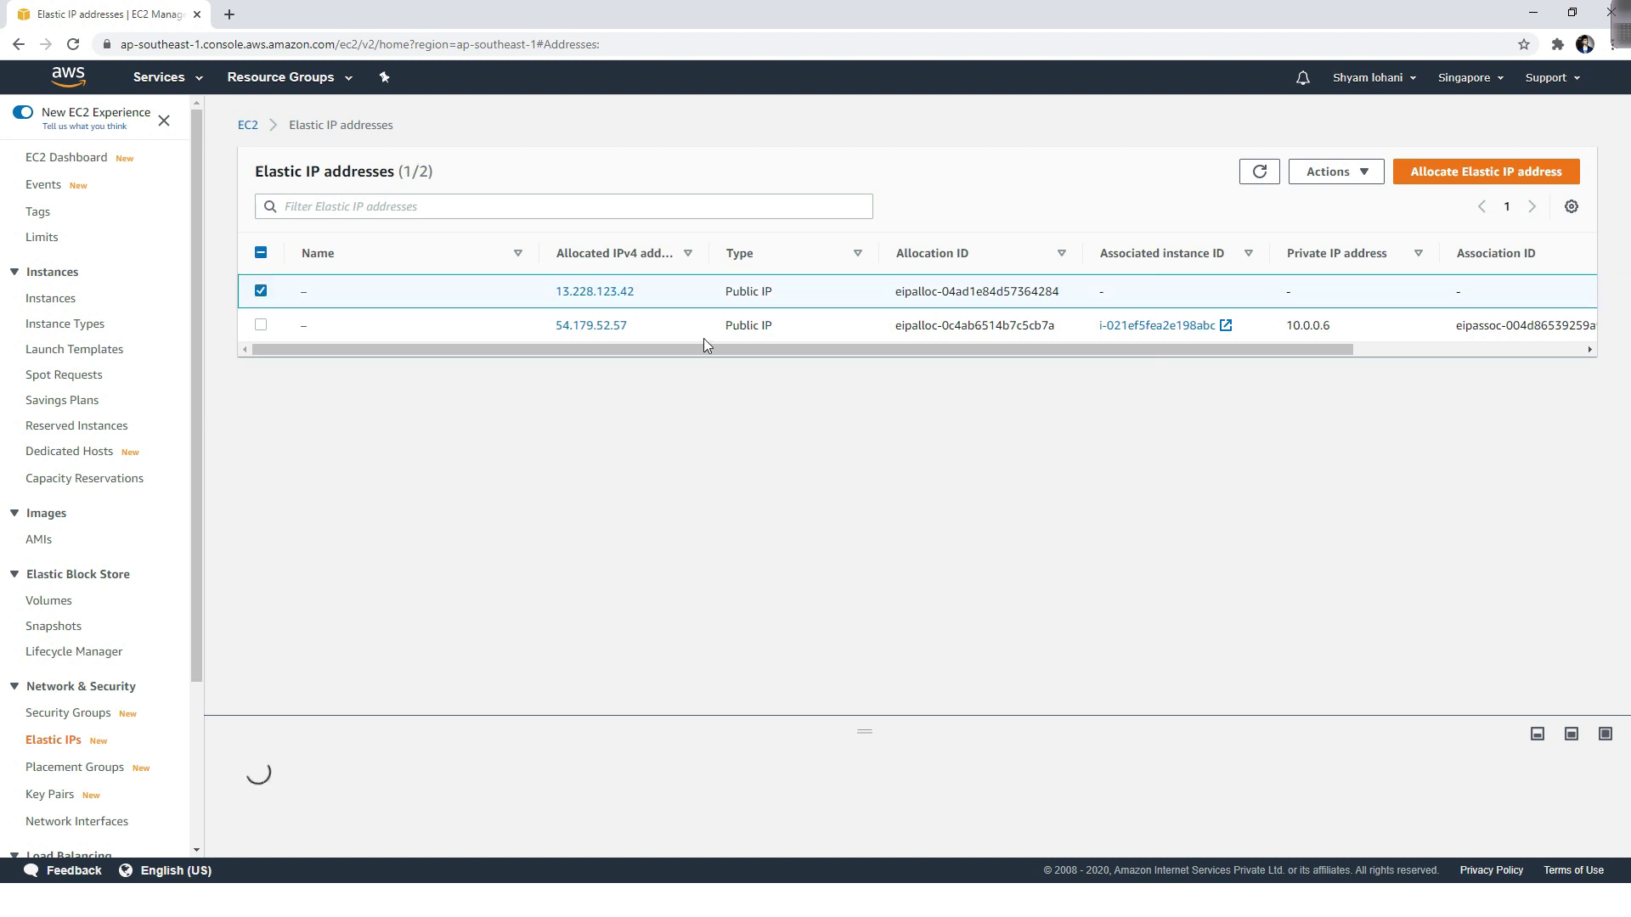
pyautogui.doubleClick(1259, 174)
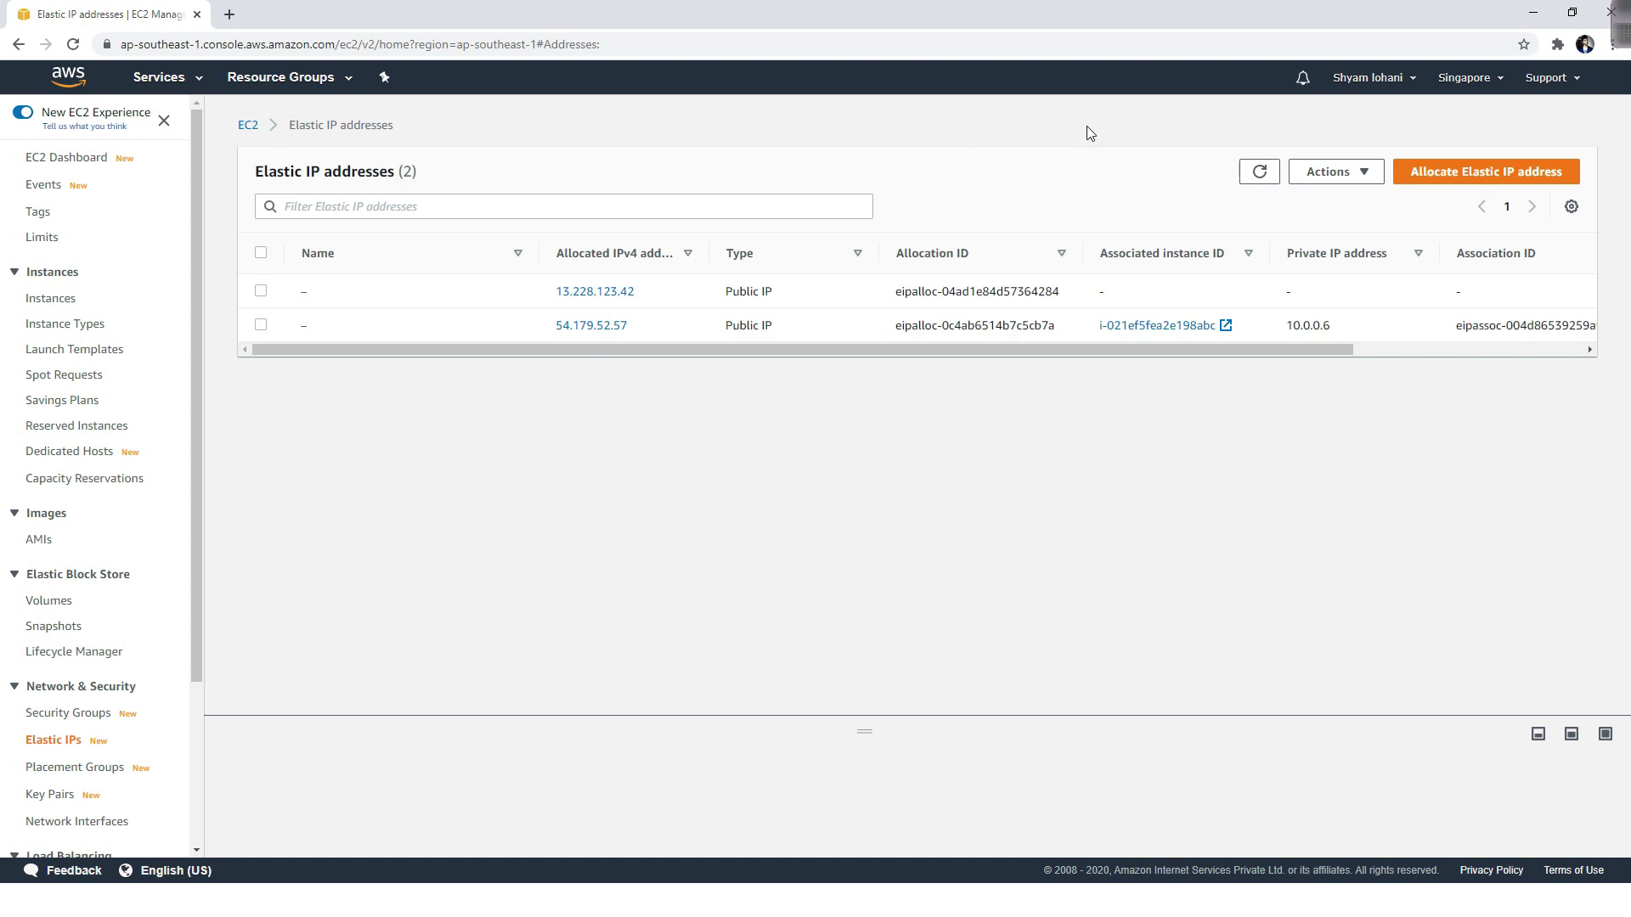
pyautogui.click(261, 292)
pyautogui.click(262, 292)
pyautogui.click(262, 292)
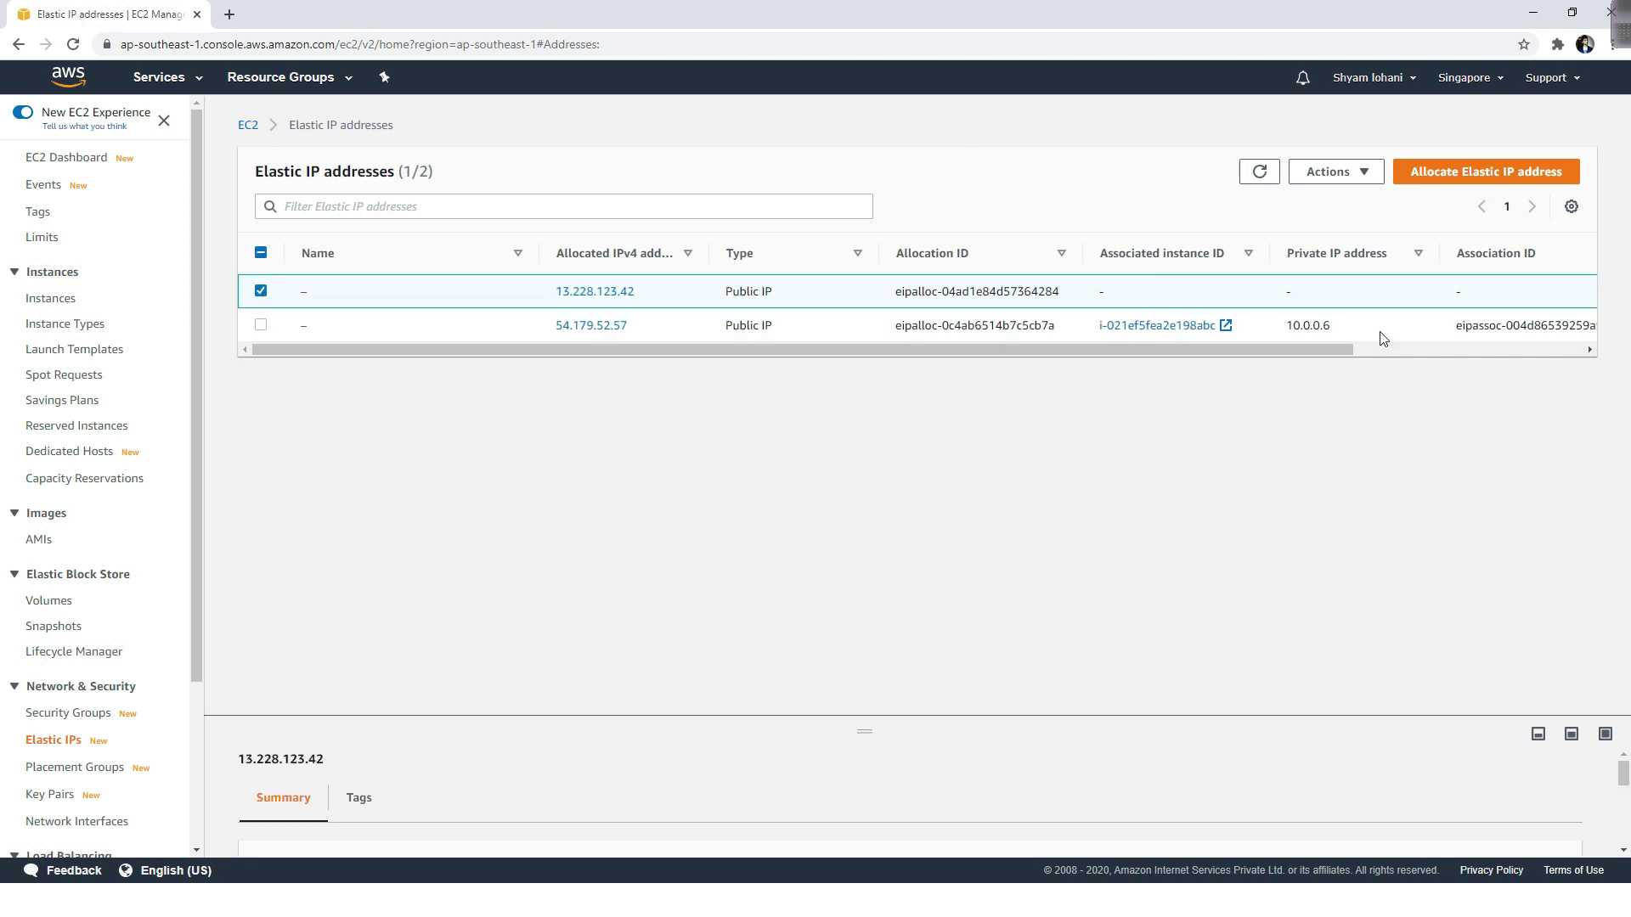
pyautogui.click(1371, 173)
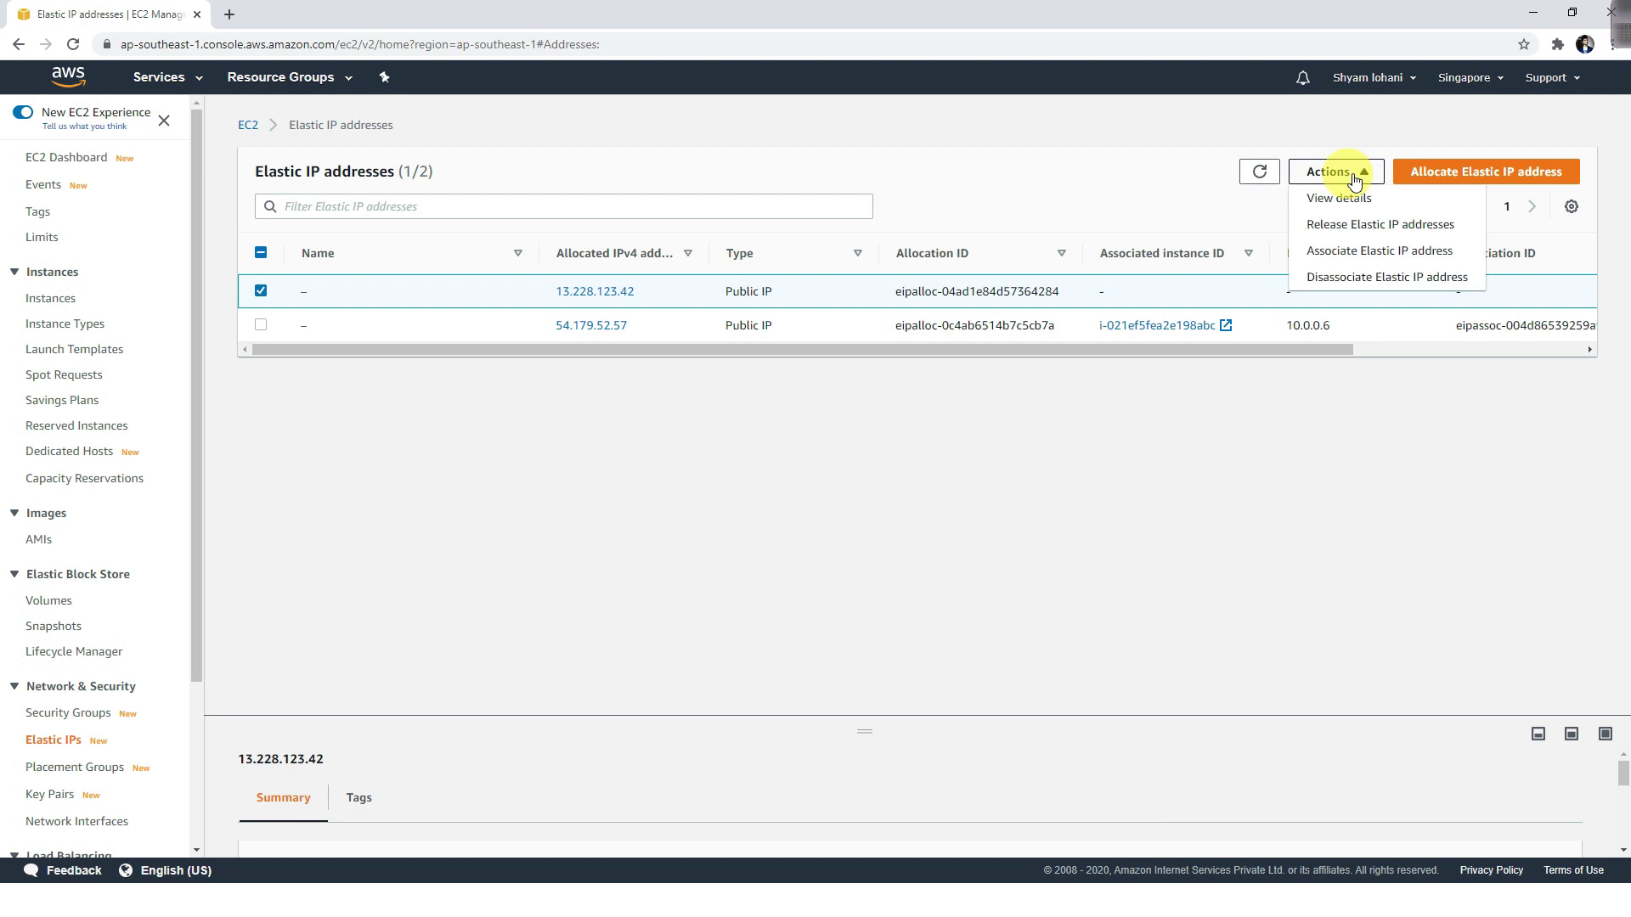
pyautogui.click(1374, 226)
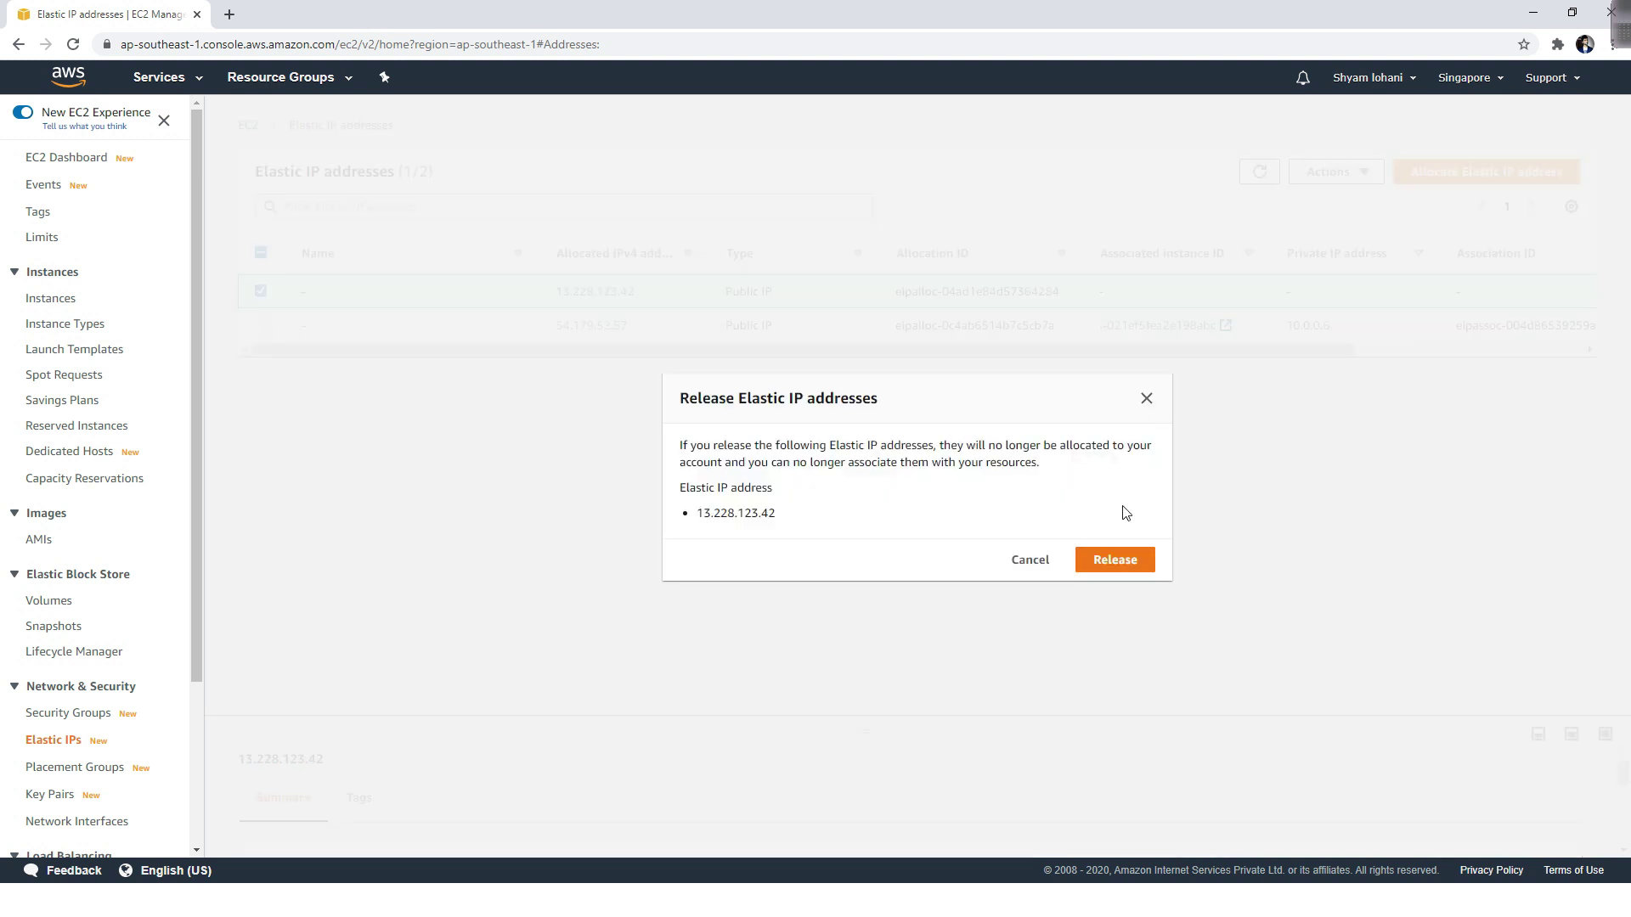
pyautogui.click(1112, 569)
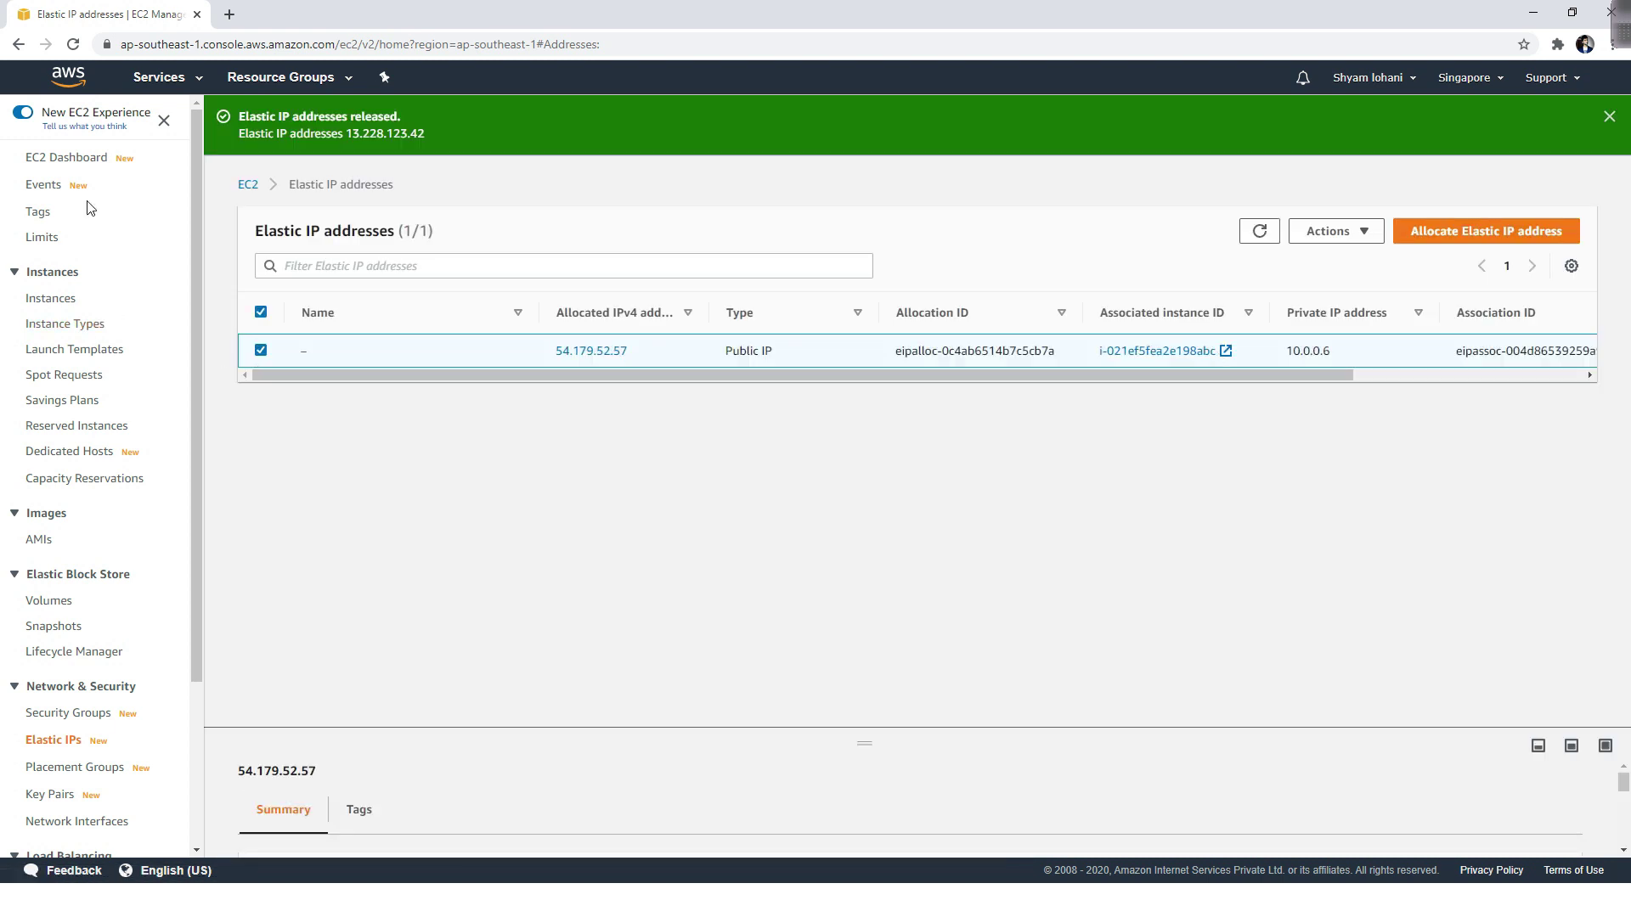
# Return to the EC2 dashboard and view the running instances in the Singapore region
pyautogui.click(67, 159)
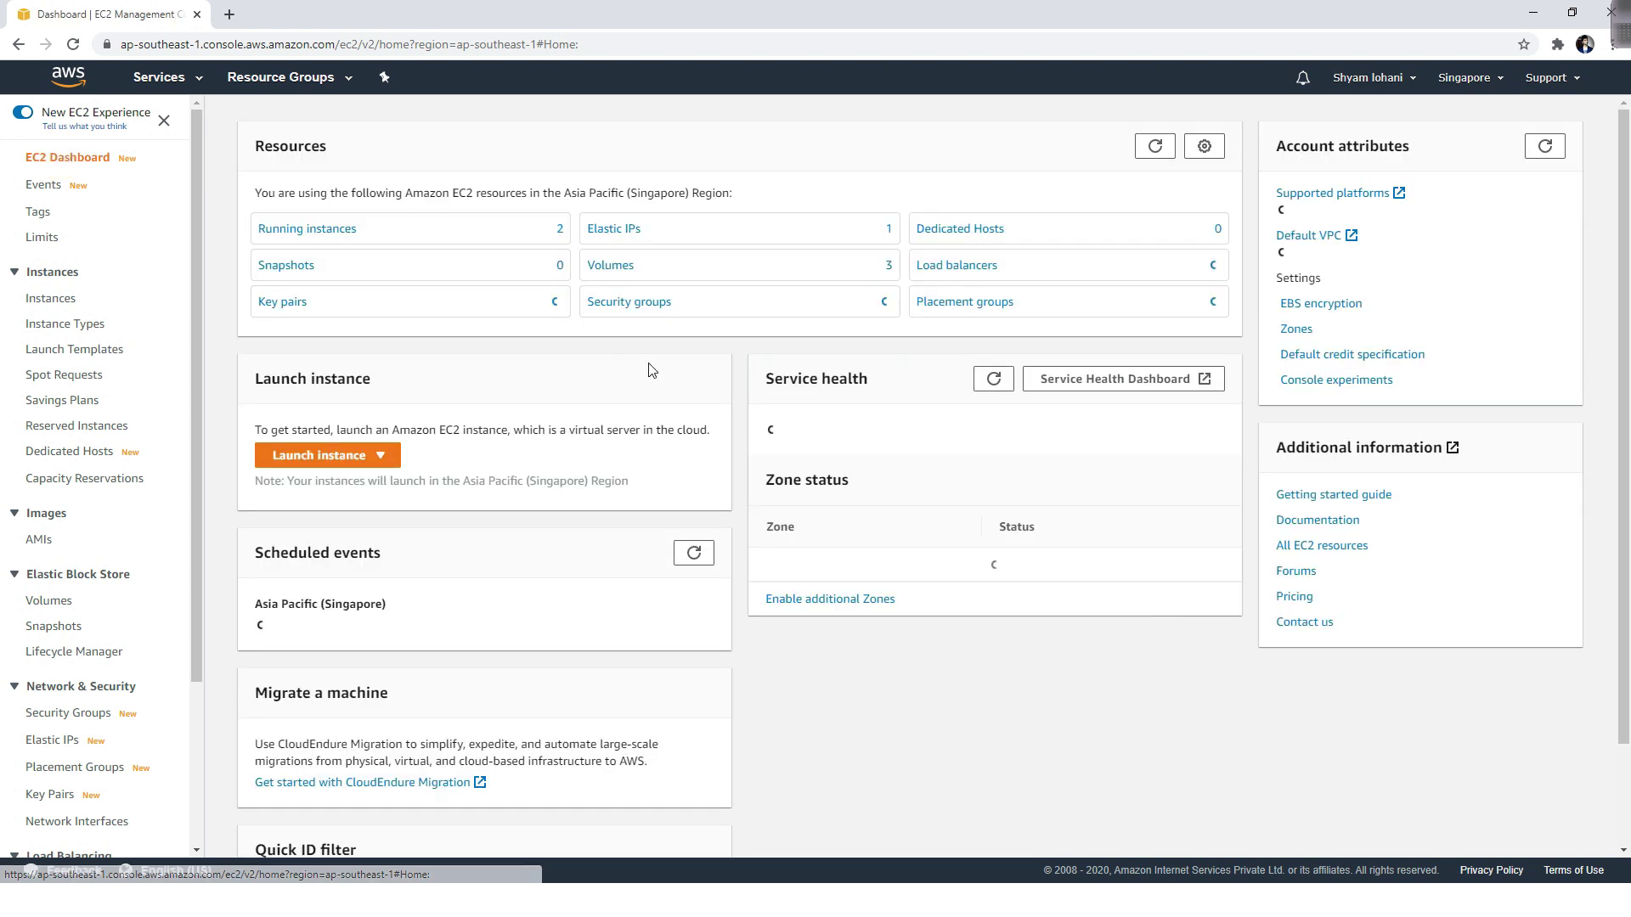
pyautogui.click(328, 231)
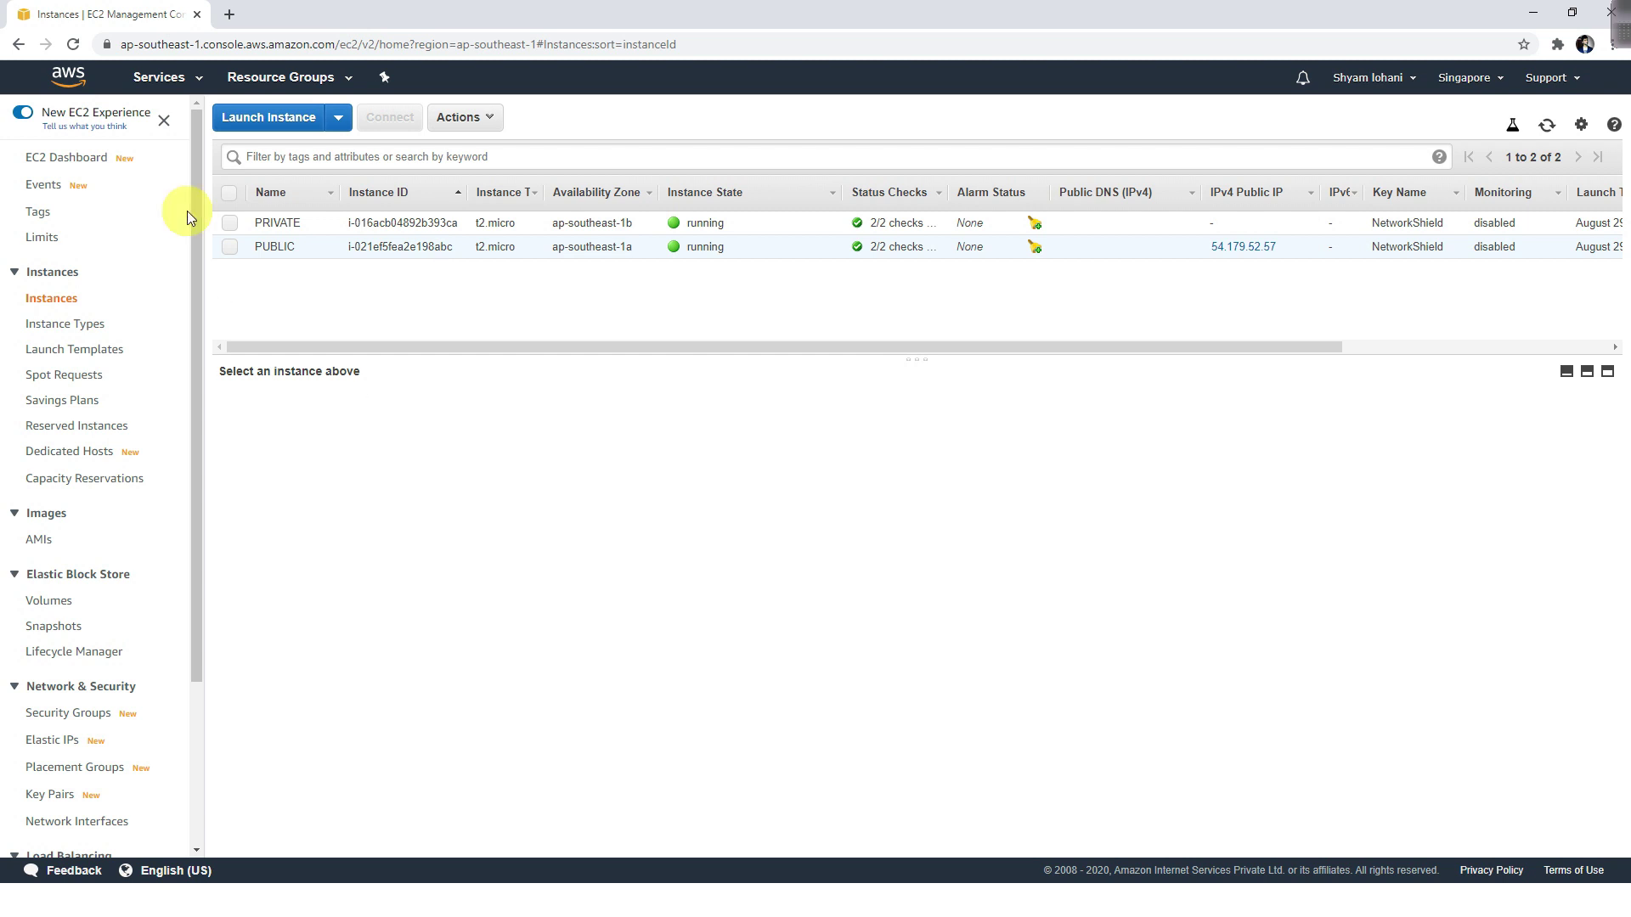
pyautogui.moveTo(194, 207); pyautogui.dragTo(95, 91)
# Switch to the VPC service and examine the SGNSVPC01 VPC and its IPv4 CIDR
pyautogui.click(160, 82)
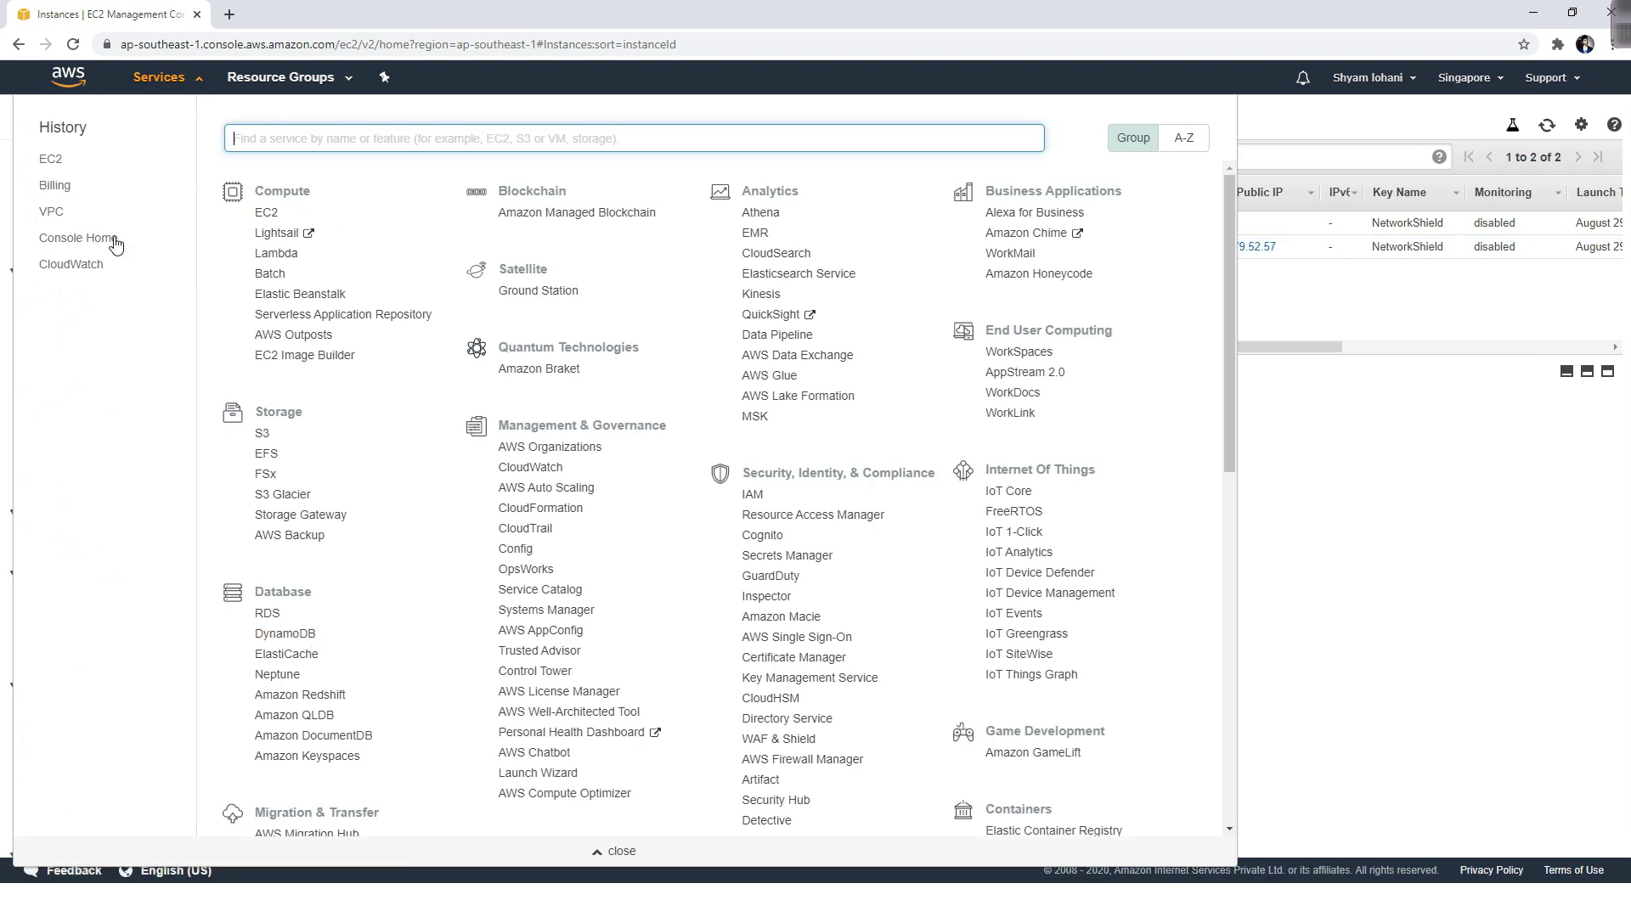
pyautogui.click(60, 215)
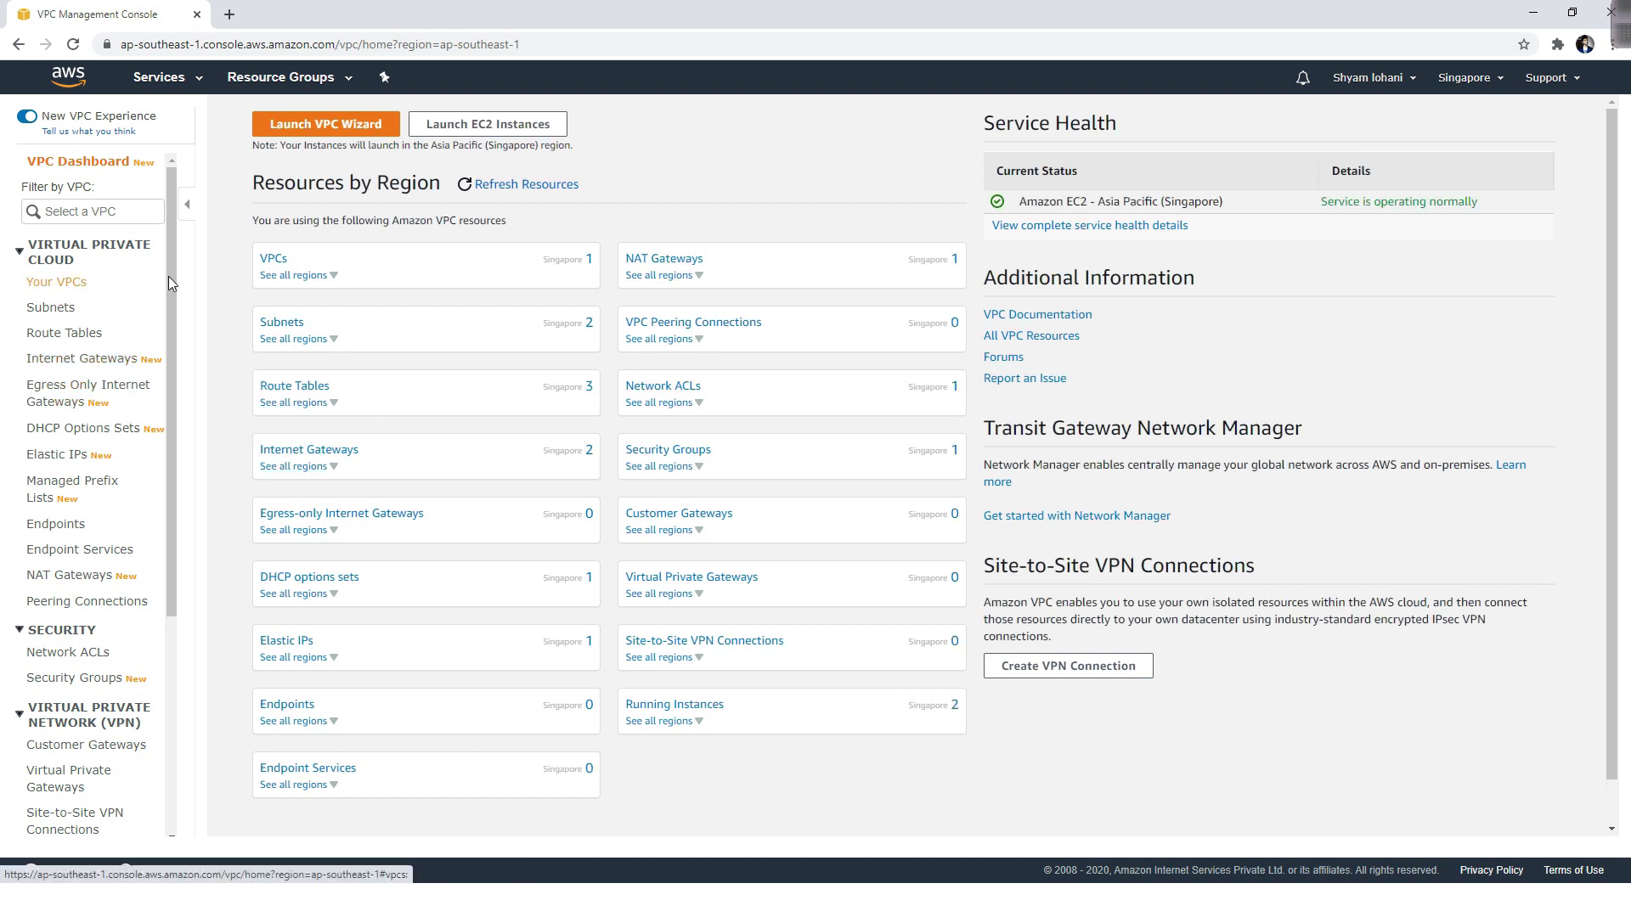
pyautogui.click(72, 282)
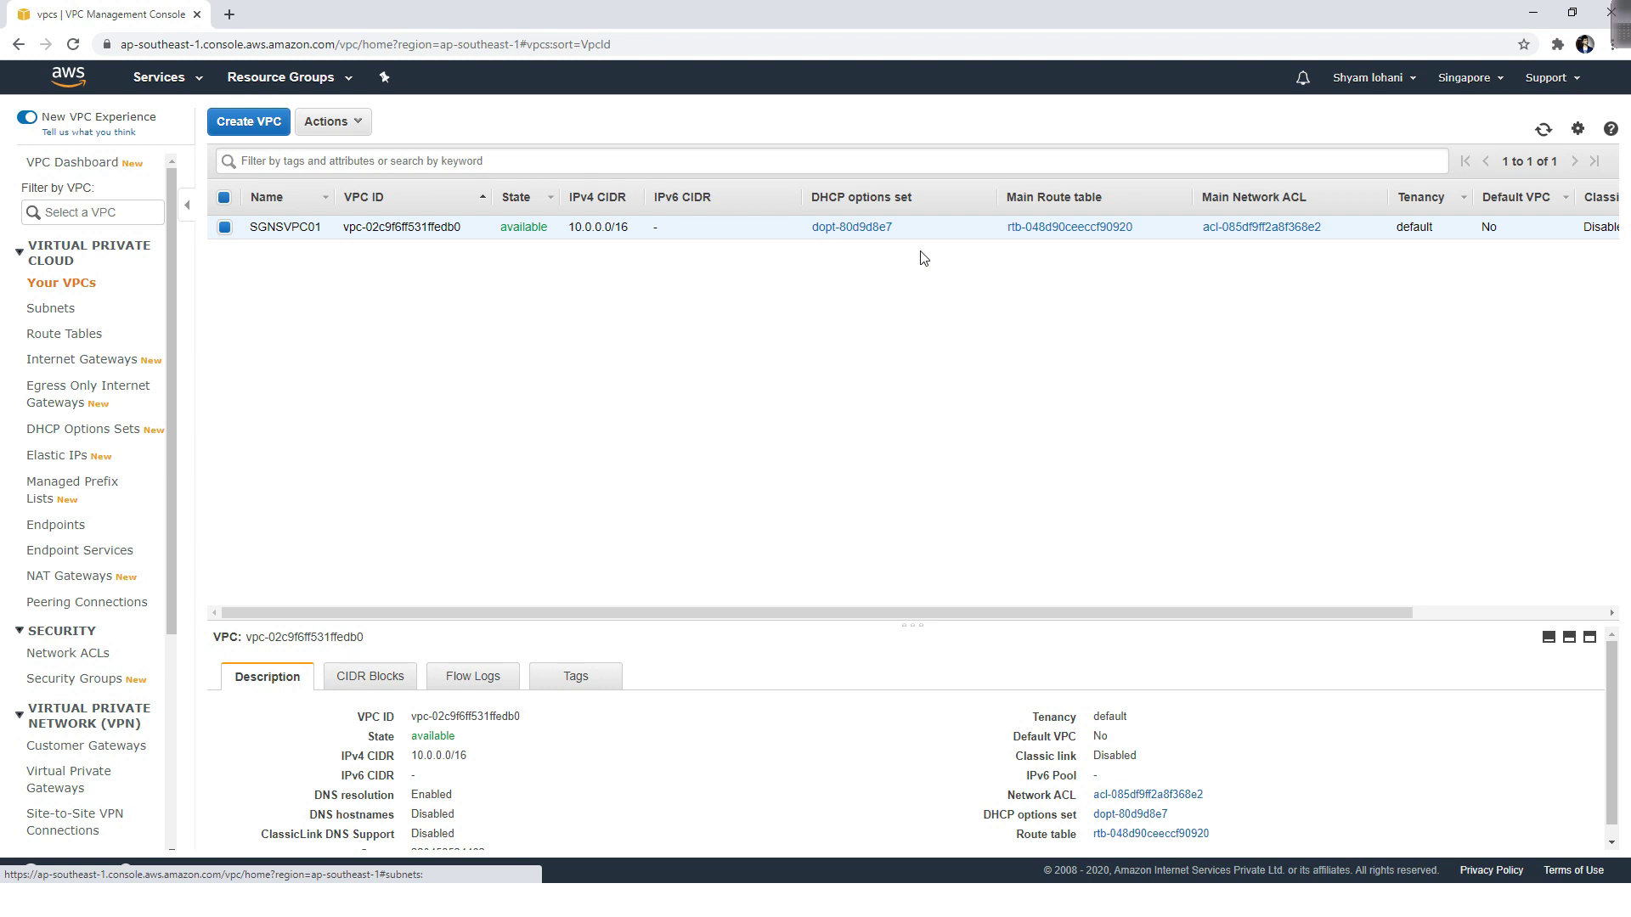
pyautogui.doubleClick(583, 227)
pyautogui.click(532, 361)
# In the subnets list, widen the Name column and show the route table of VPC_PUBLIC_SUBNET
pyautogui.click(54, 311)
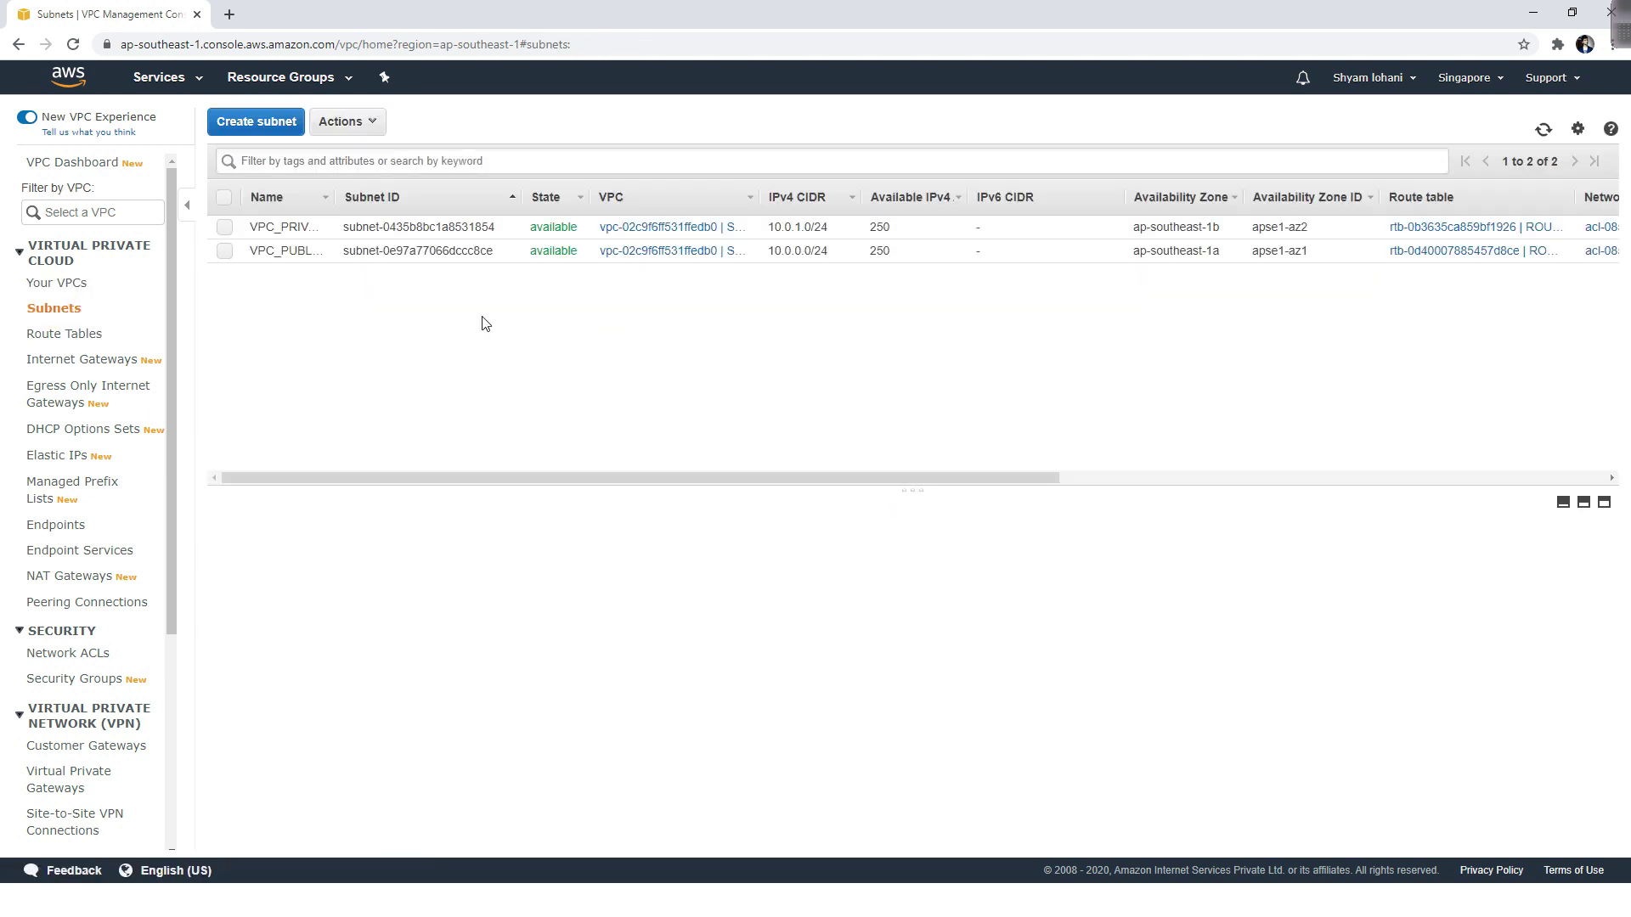
pyautogui.moveTo(336, 203); pyautogui.dragTo(393, 348)
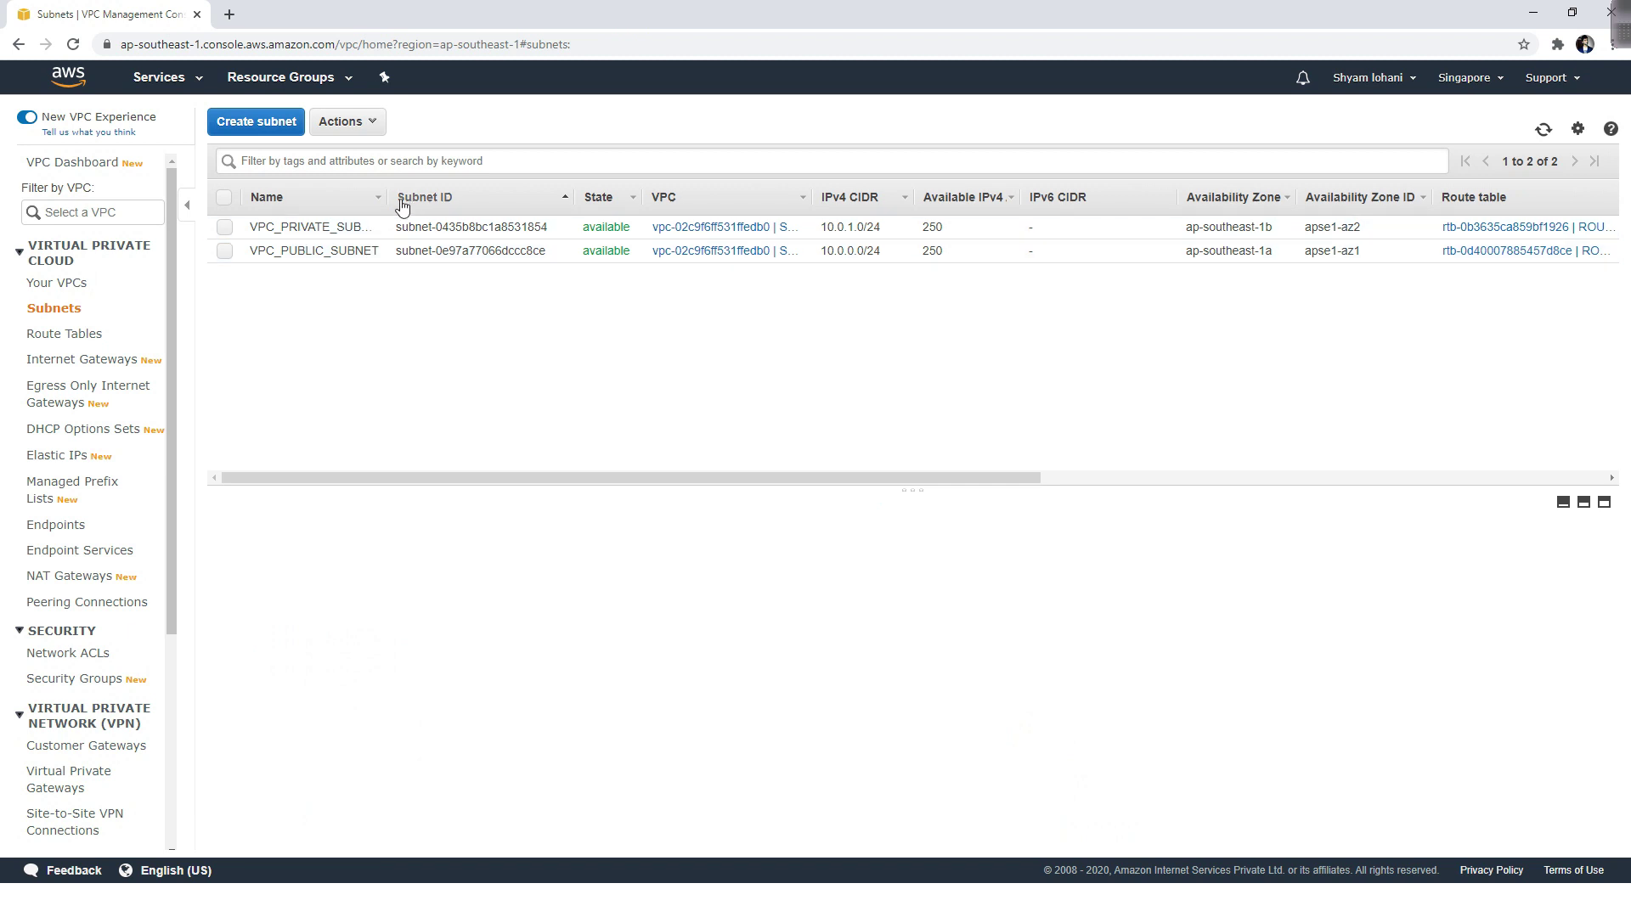
pyautogui.moveTo(393, 201); pyautogui.dragTo(434, 201)
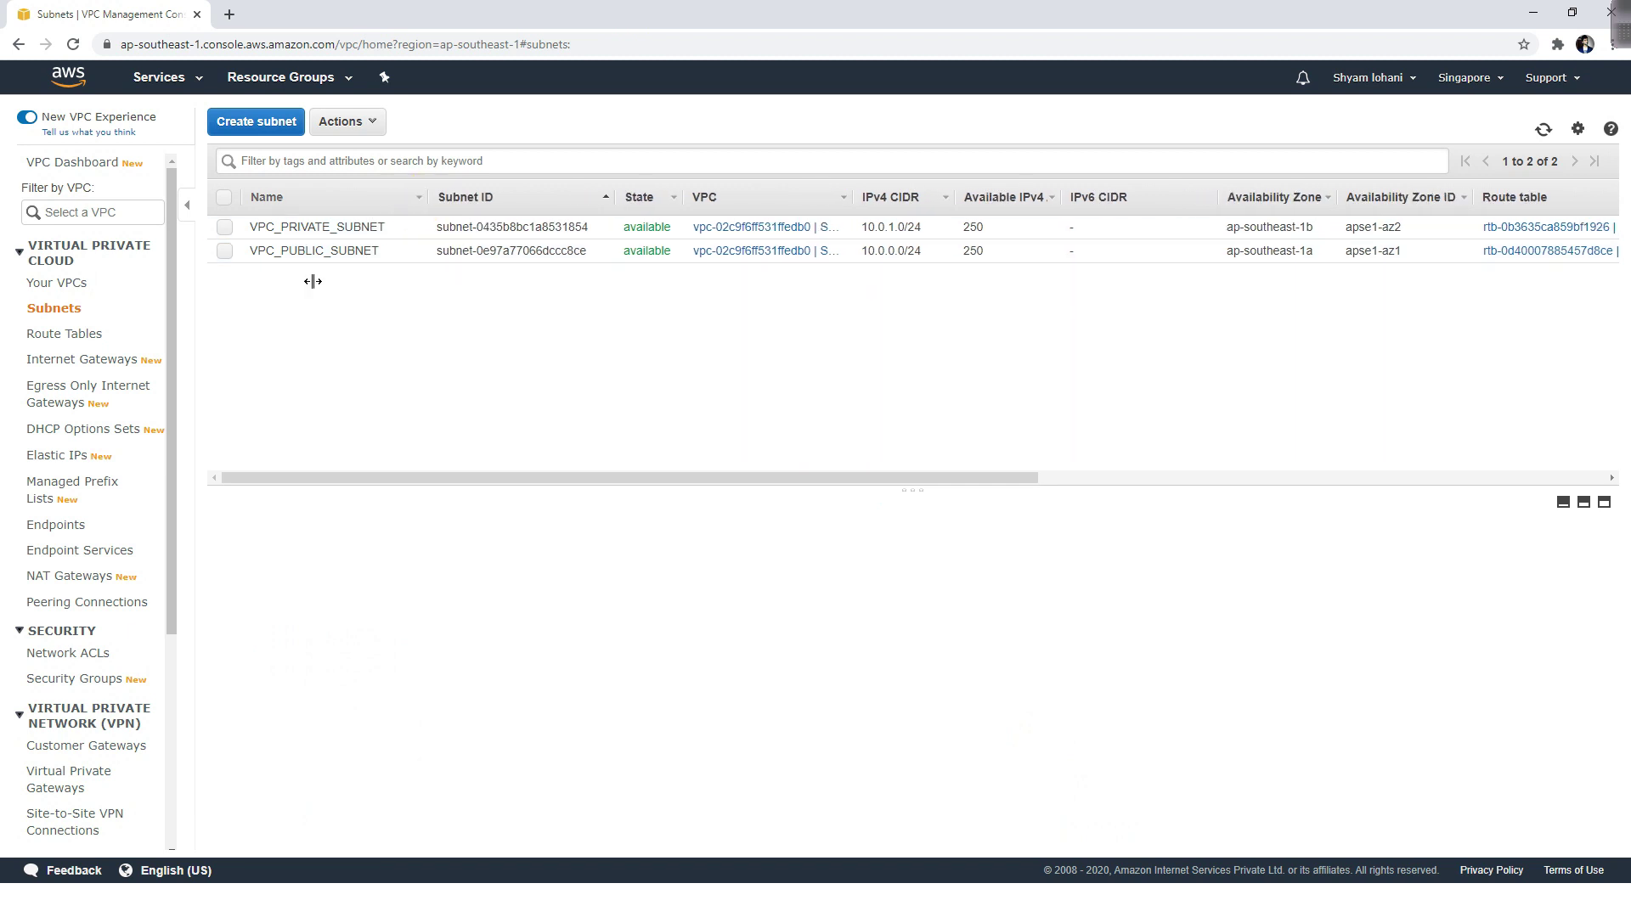
pyautogui.click(226, 254)
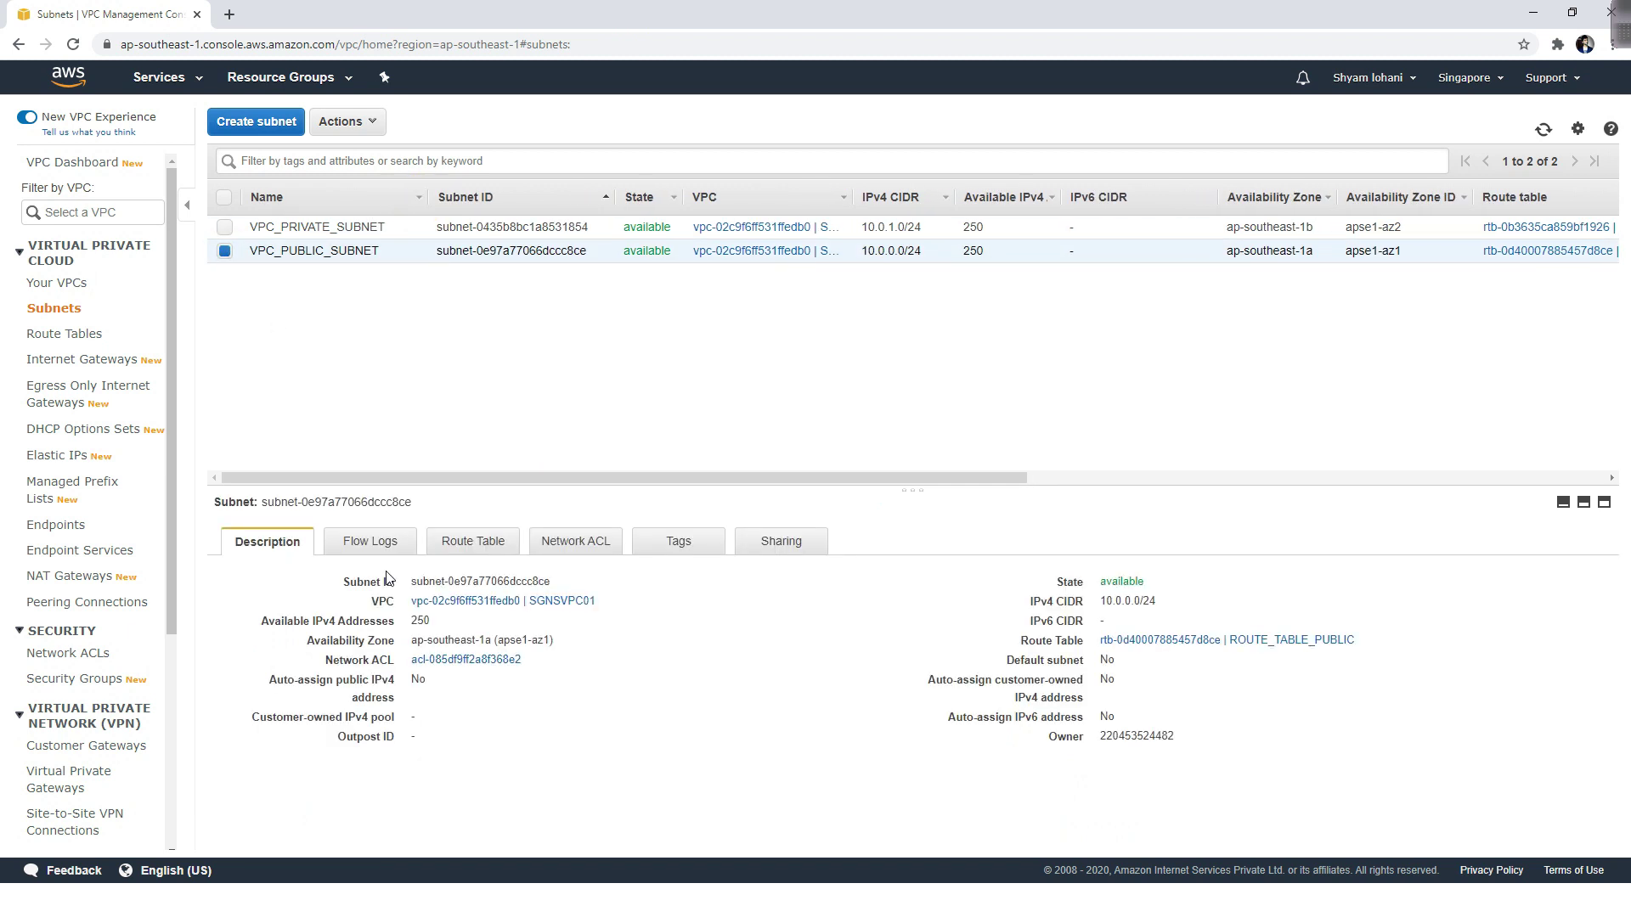
pyautogui.click(495, 549)
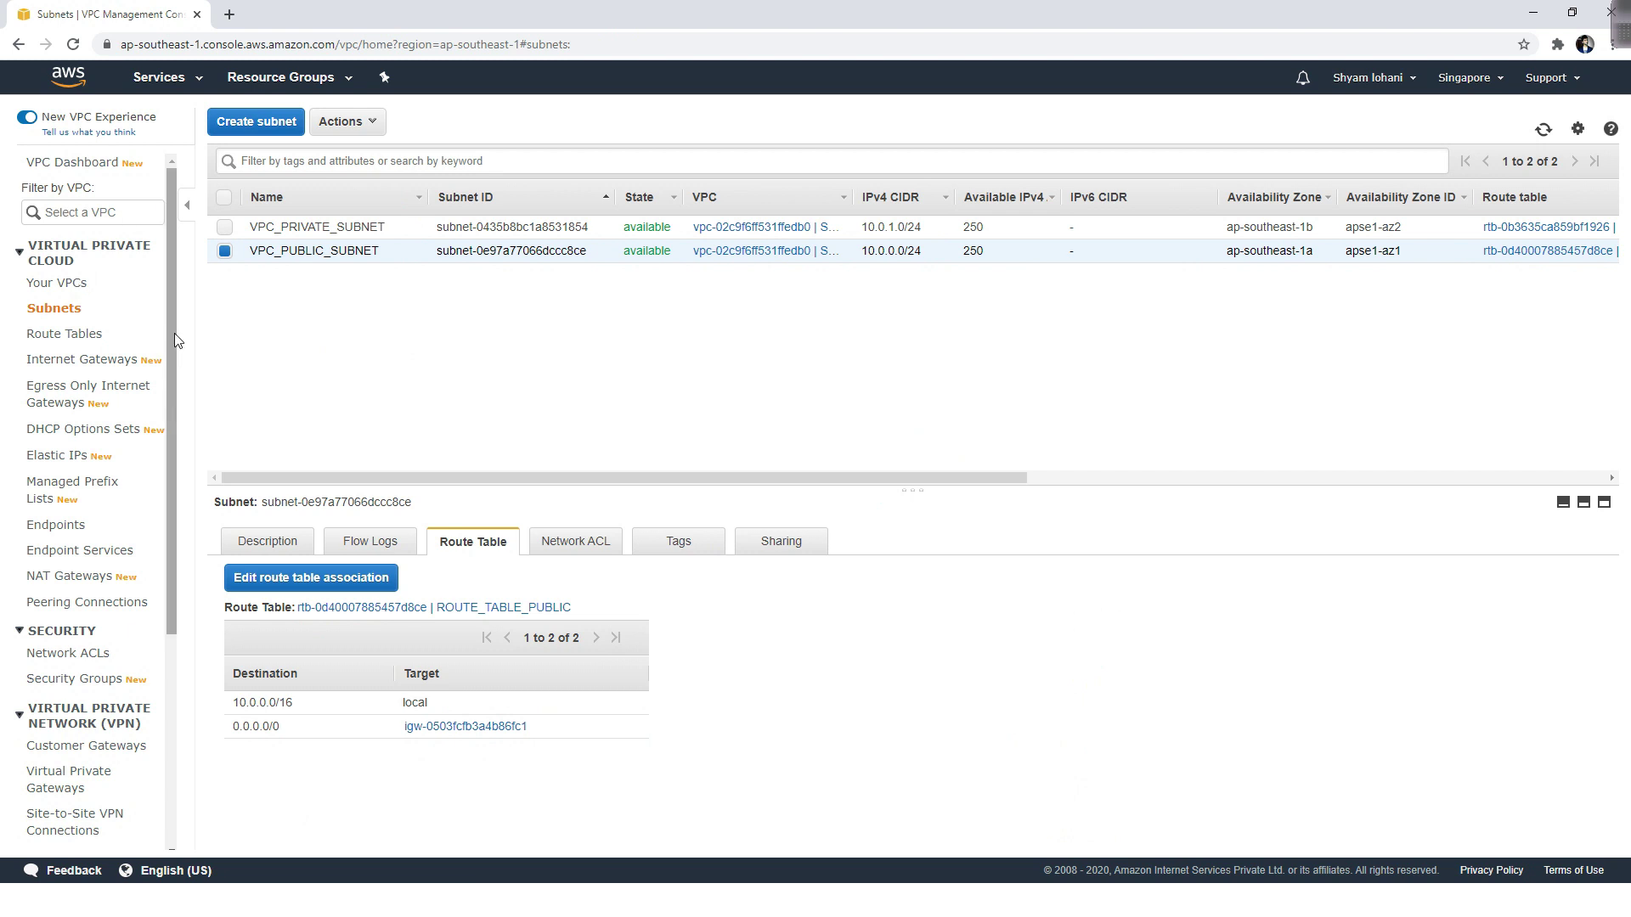
# Go back to EC2's running instances and download the Remote Desktop file for the PUBLIC instance
pyautogui.click(172, 78)
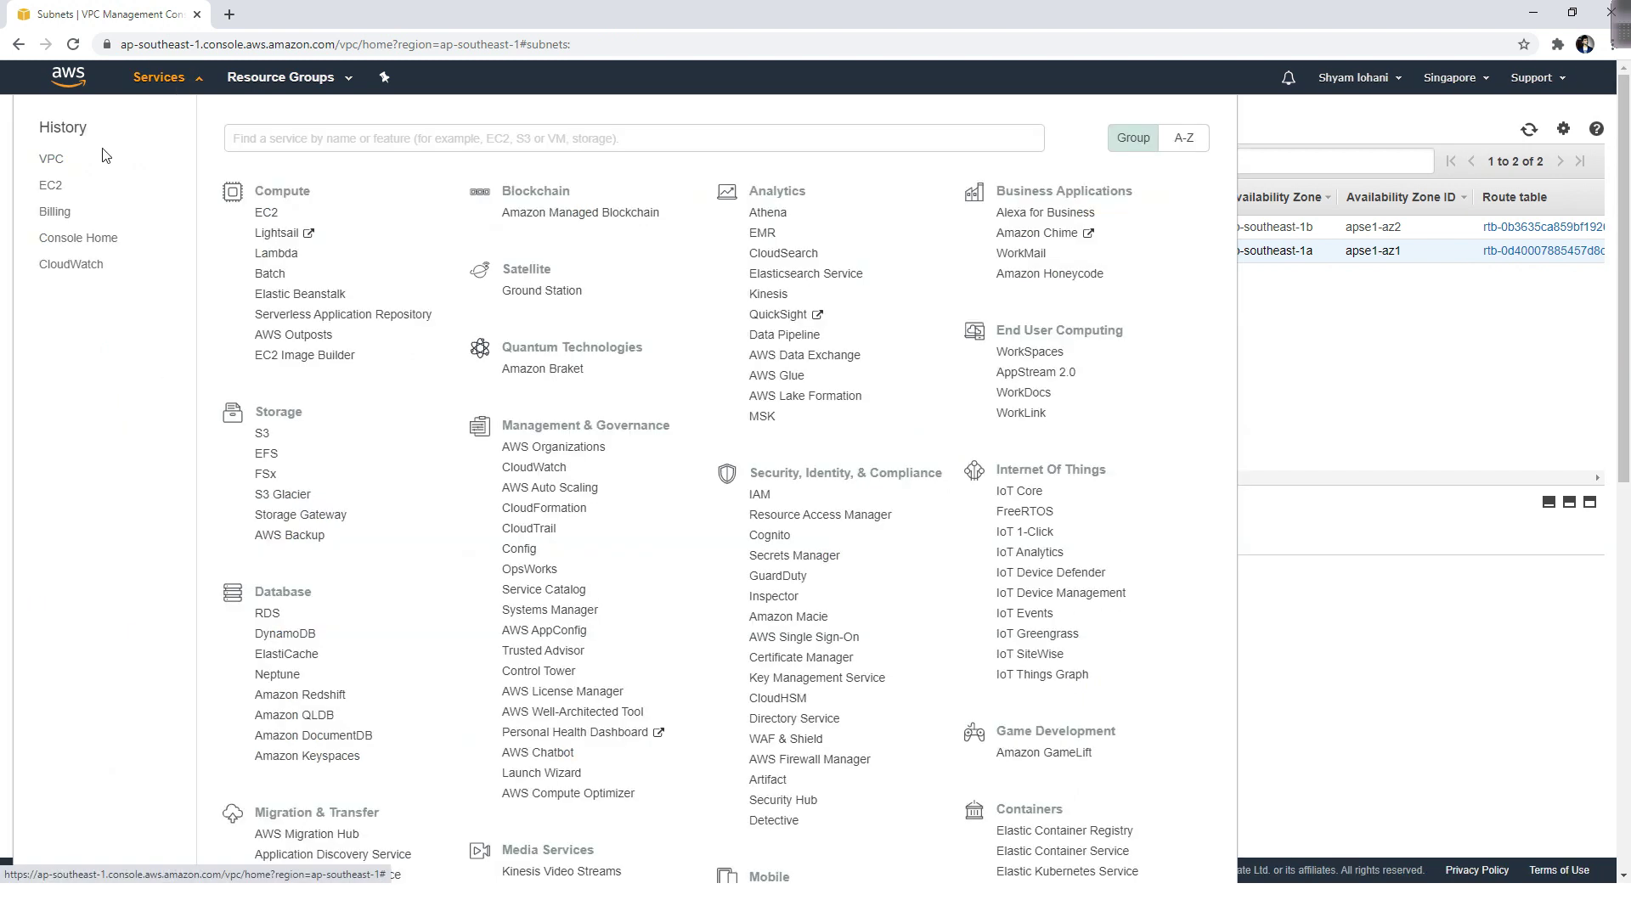
pyautogui.click(51, 187)
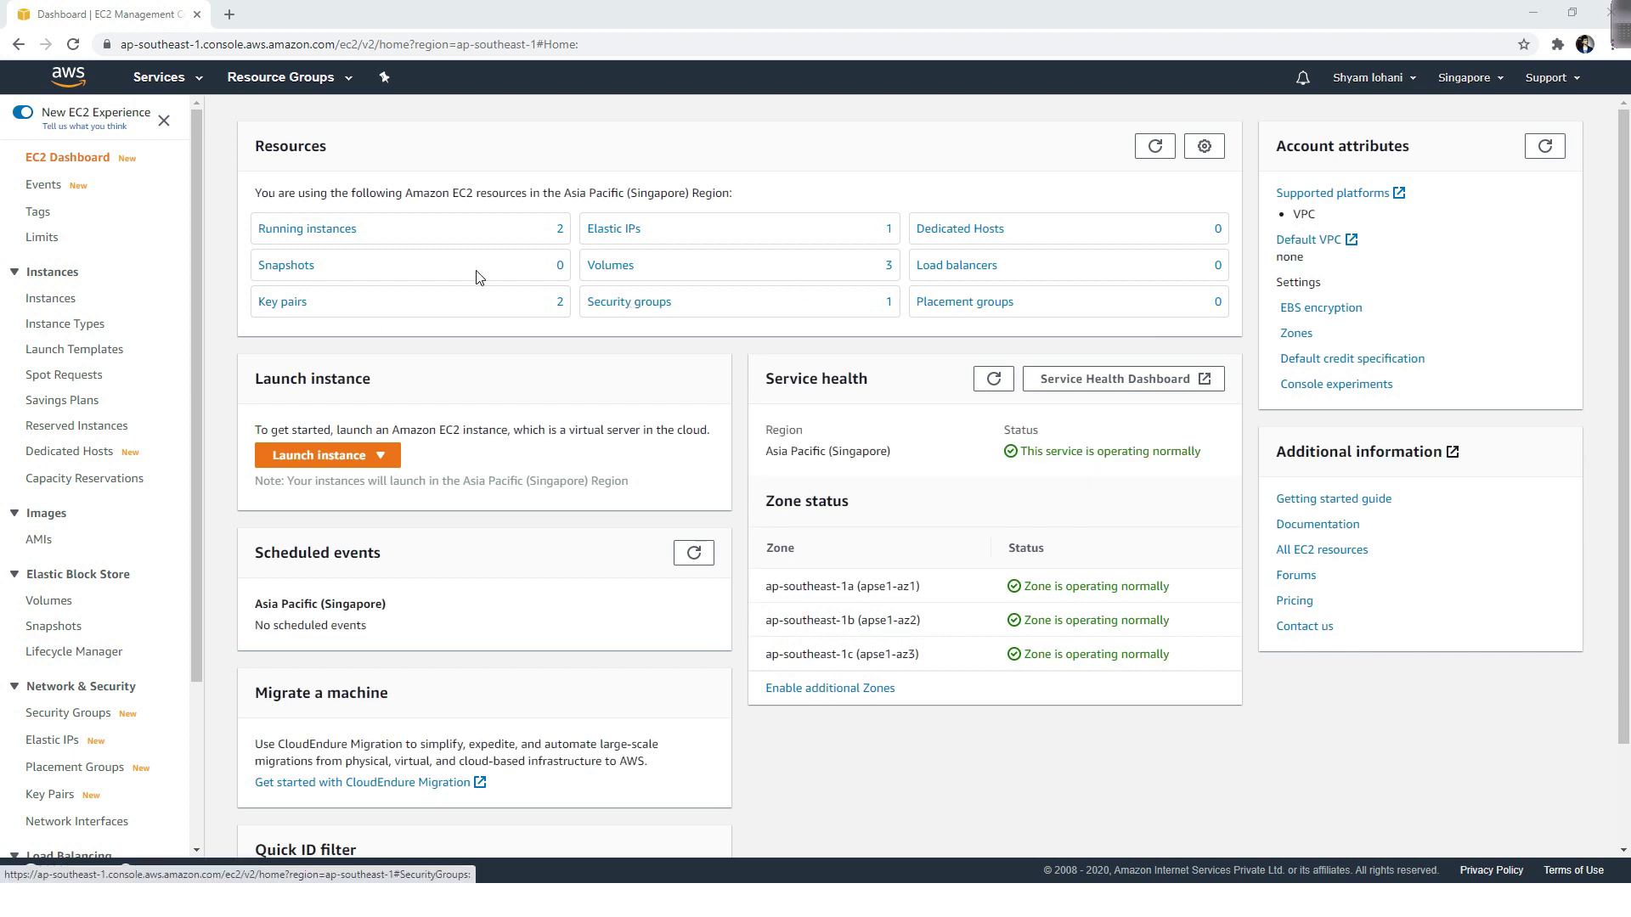
pyautogui.click(302, 228)
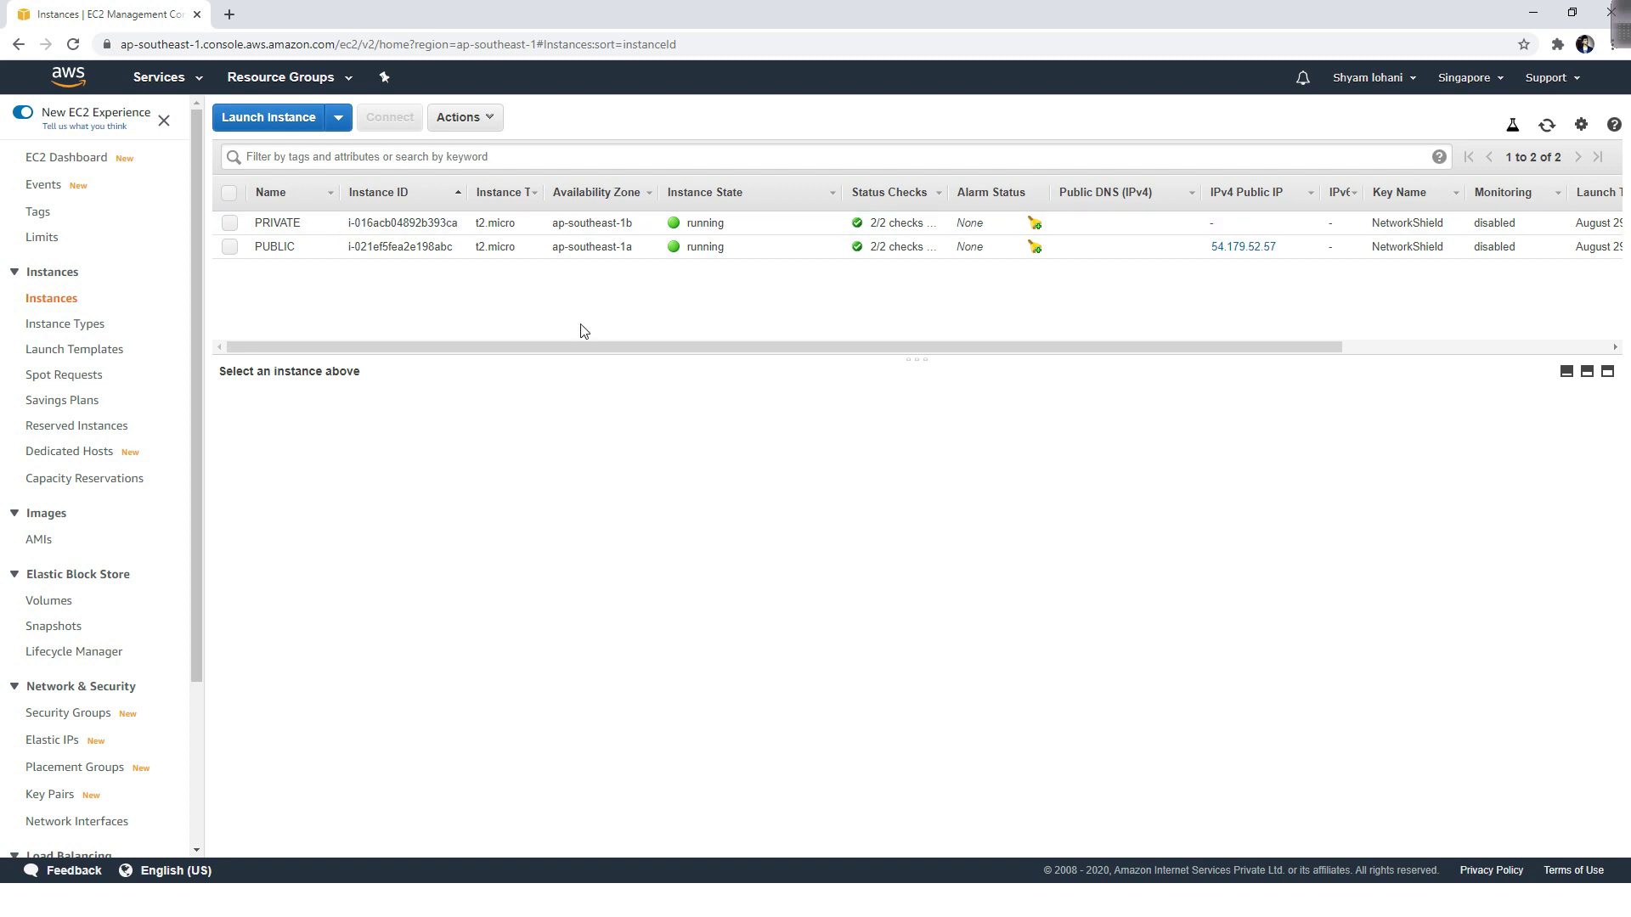
pyautogui.click(230, 247)
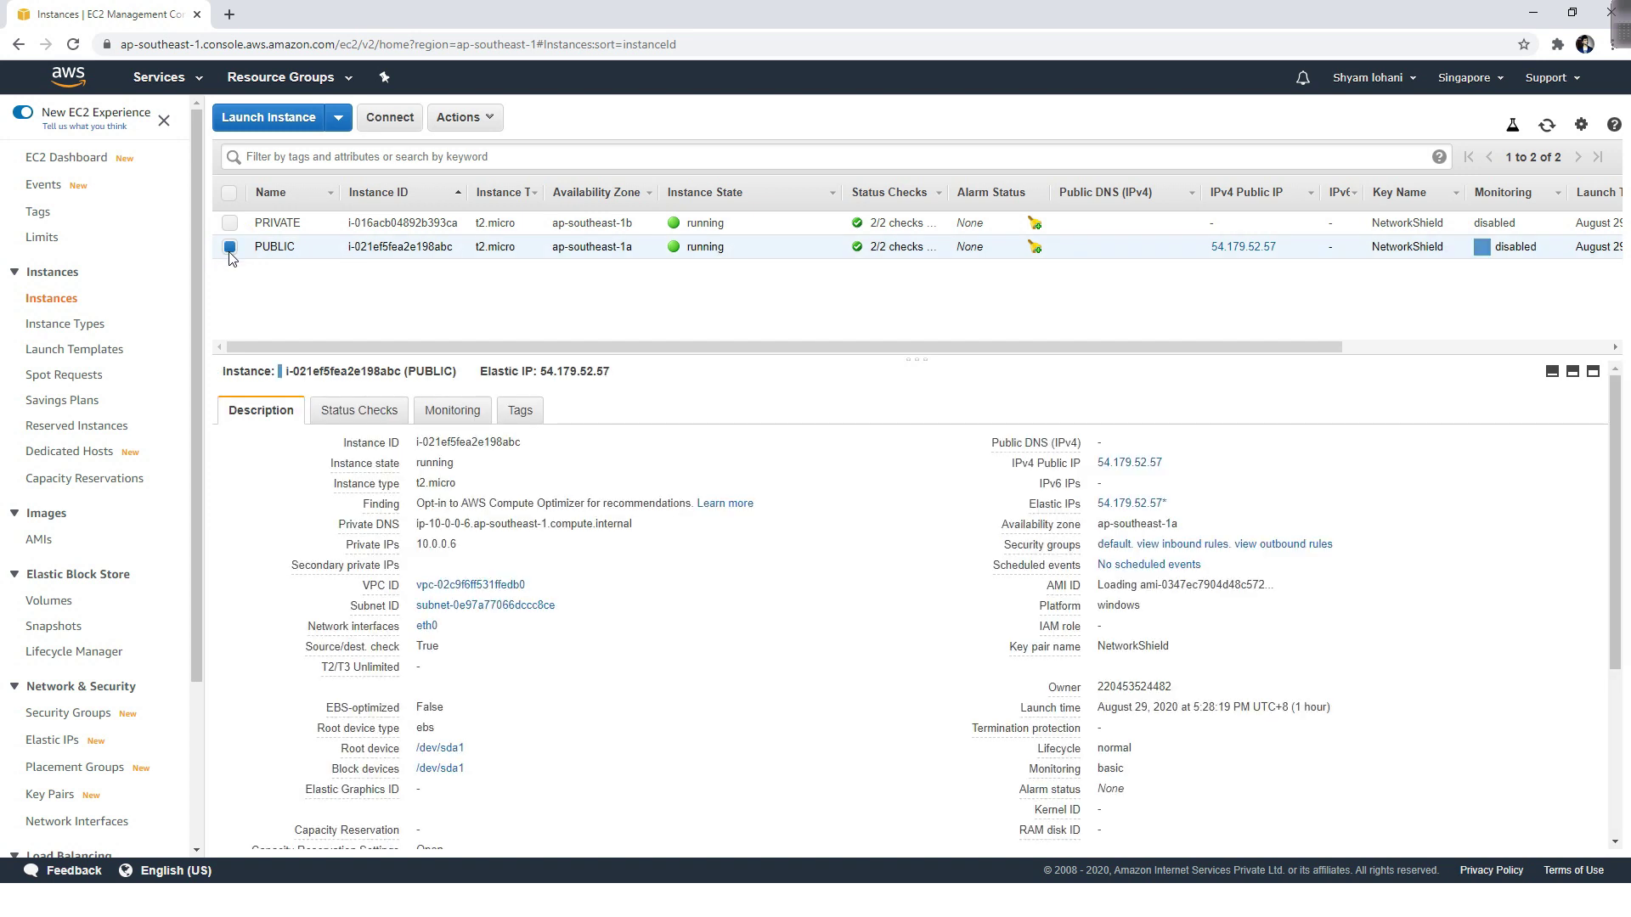
pyautogui.click(384, 119)
pyautogui.click(903, 440)
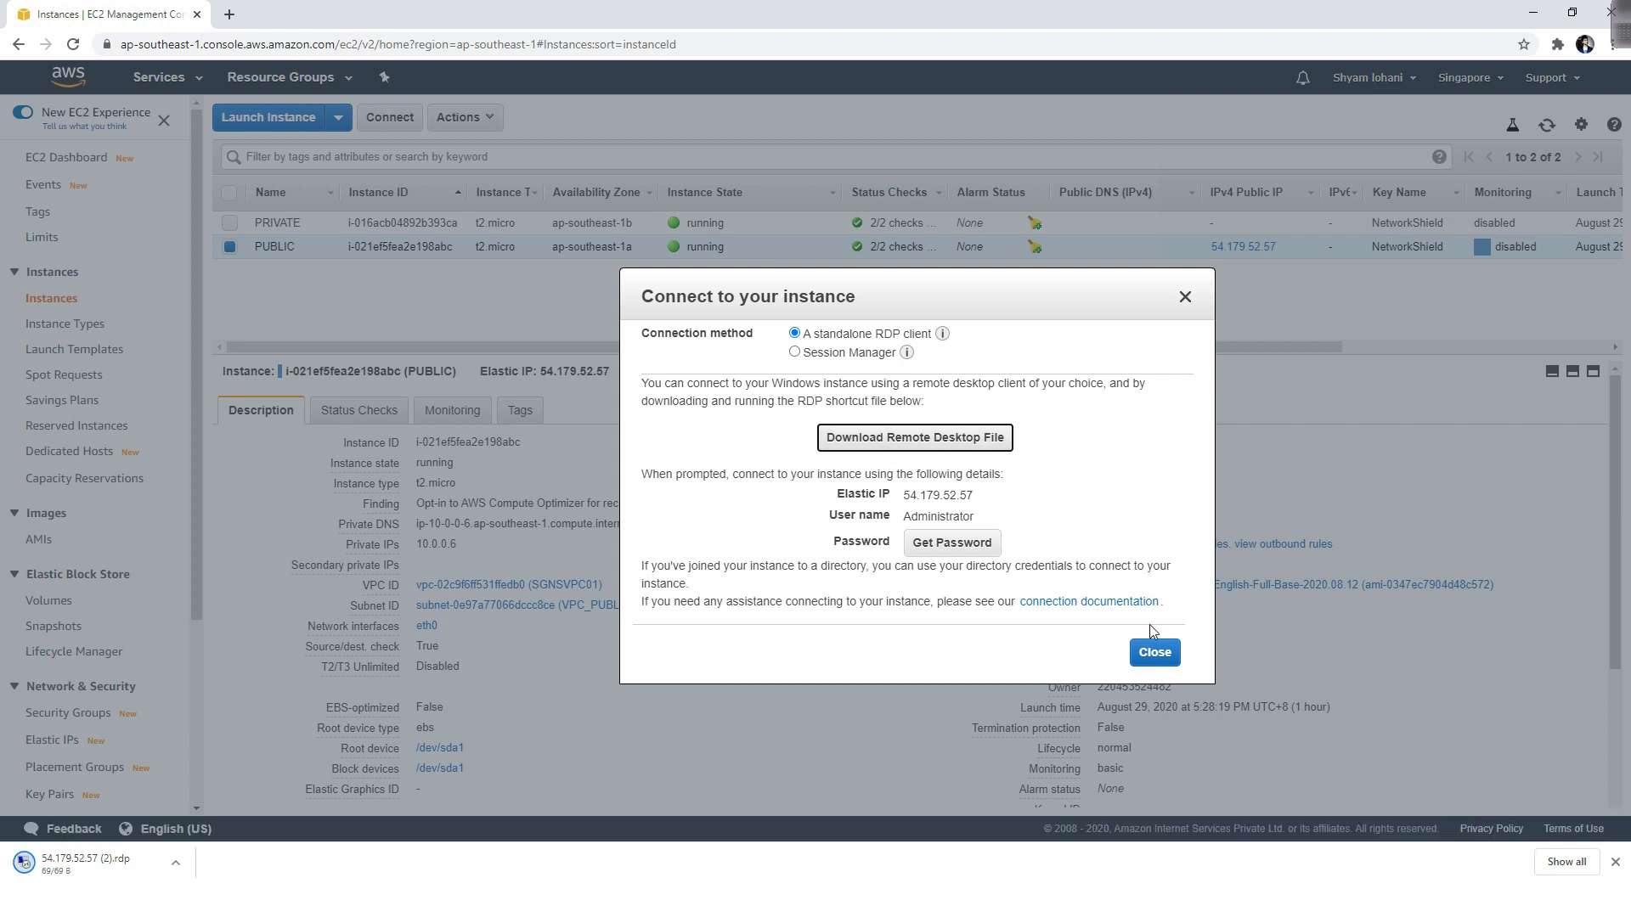
# Decrypt the PUBLIC instance's Administrator password using the key file NetworkShield (1).pem and copy the password to the clipboard
pyautogui.click(968, 544)
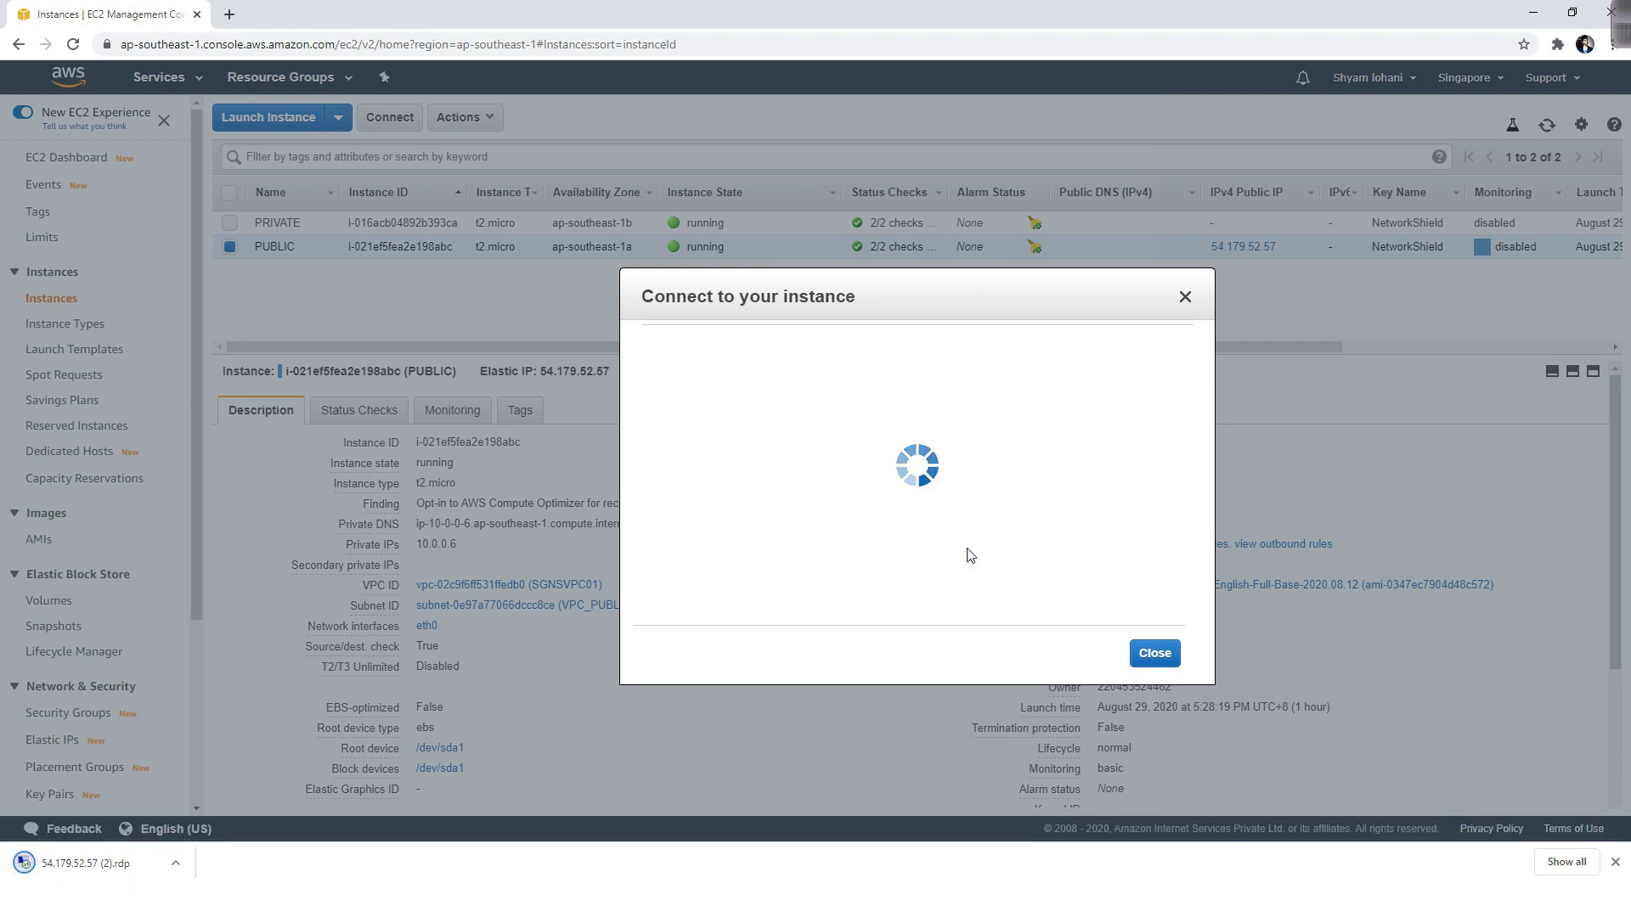
pyautogui.click(884, 463)
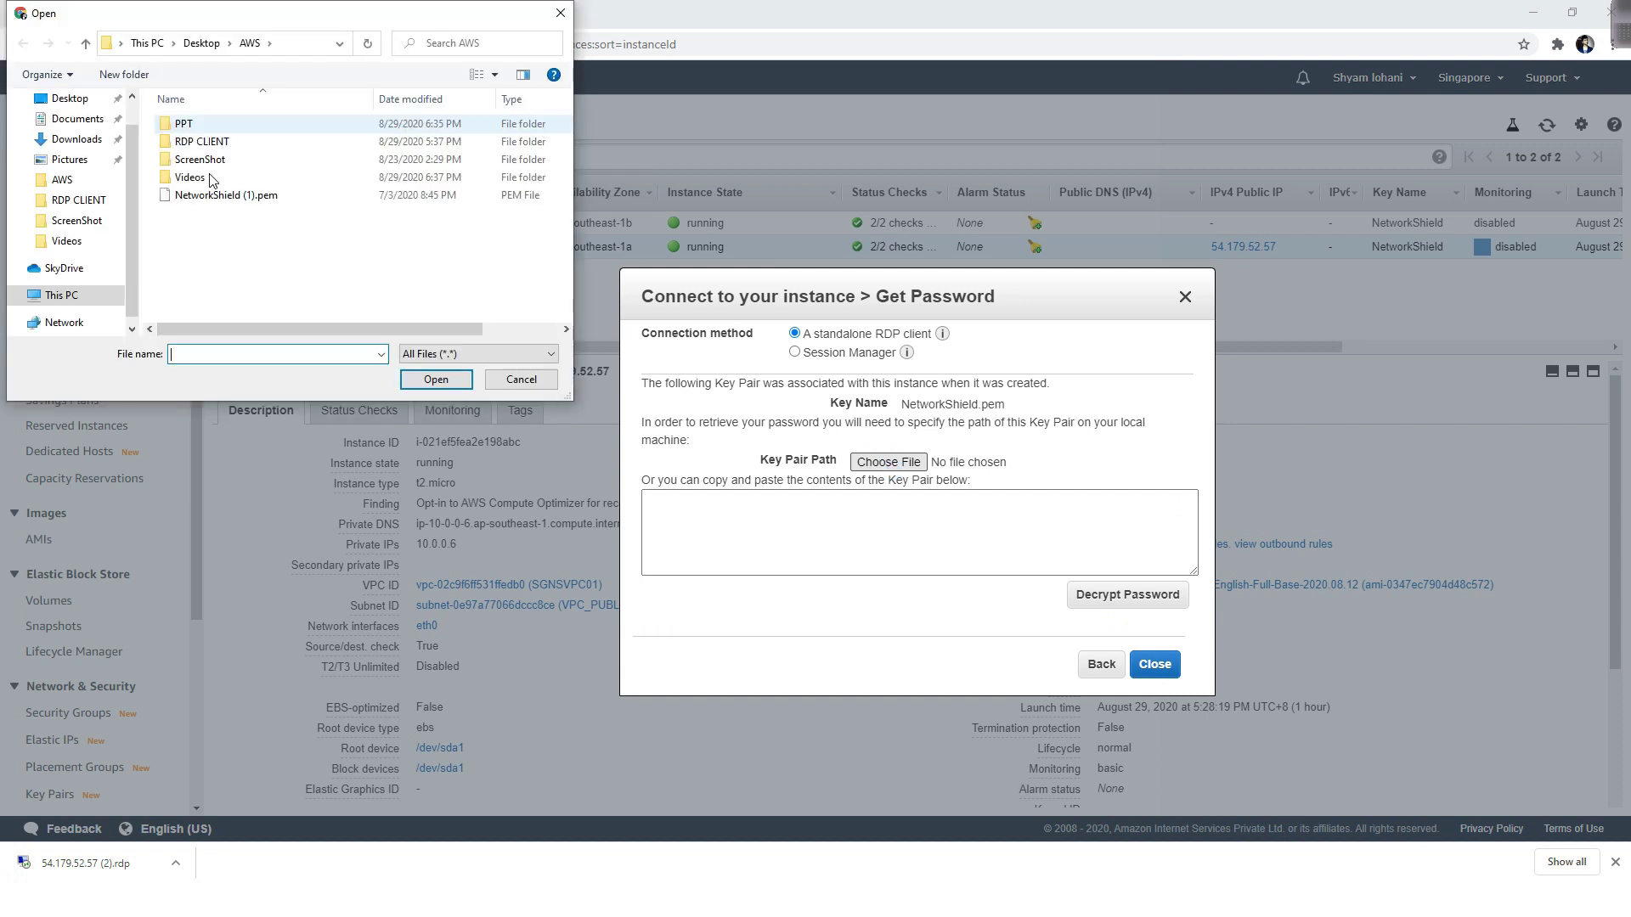
pyautogui.click(210, 197)
pyautogui.click(425, 383)
pyautogui.click(1139, 599)
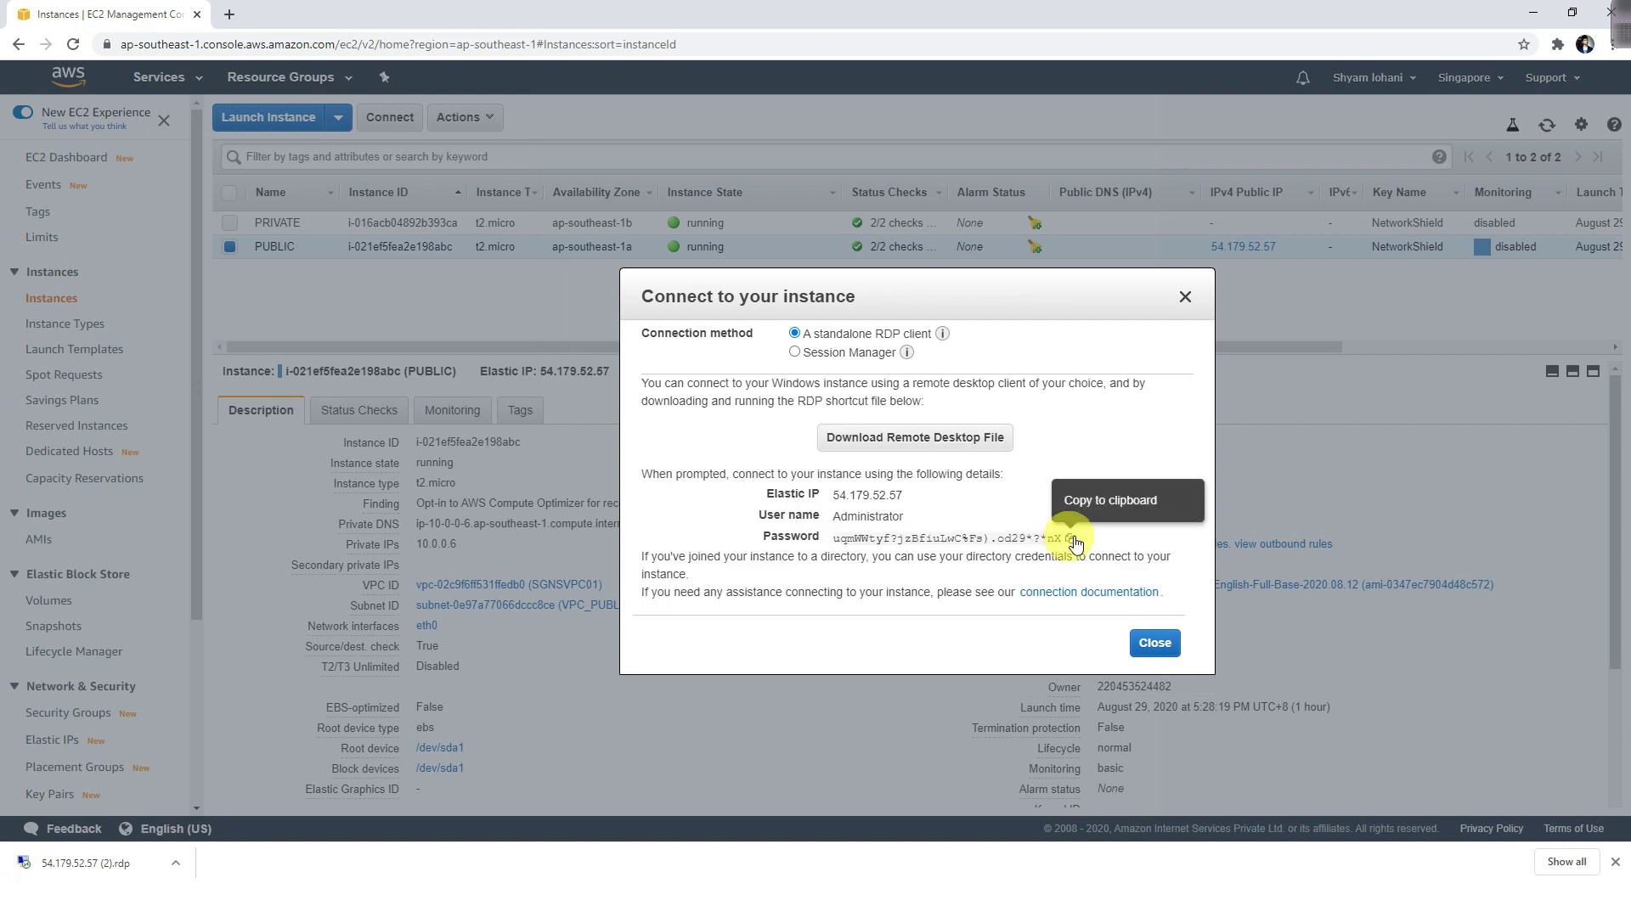
pyautogui.click(1071, 538)
# Open the downloaded 54.179.52.57 (2).rdp file and agree to connect despite the unknown publisher
pyautogui.click(75, 867)
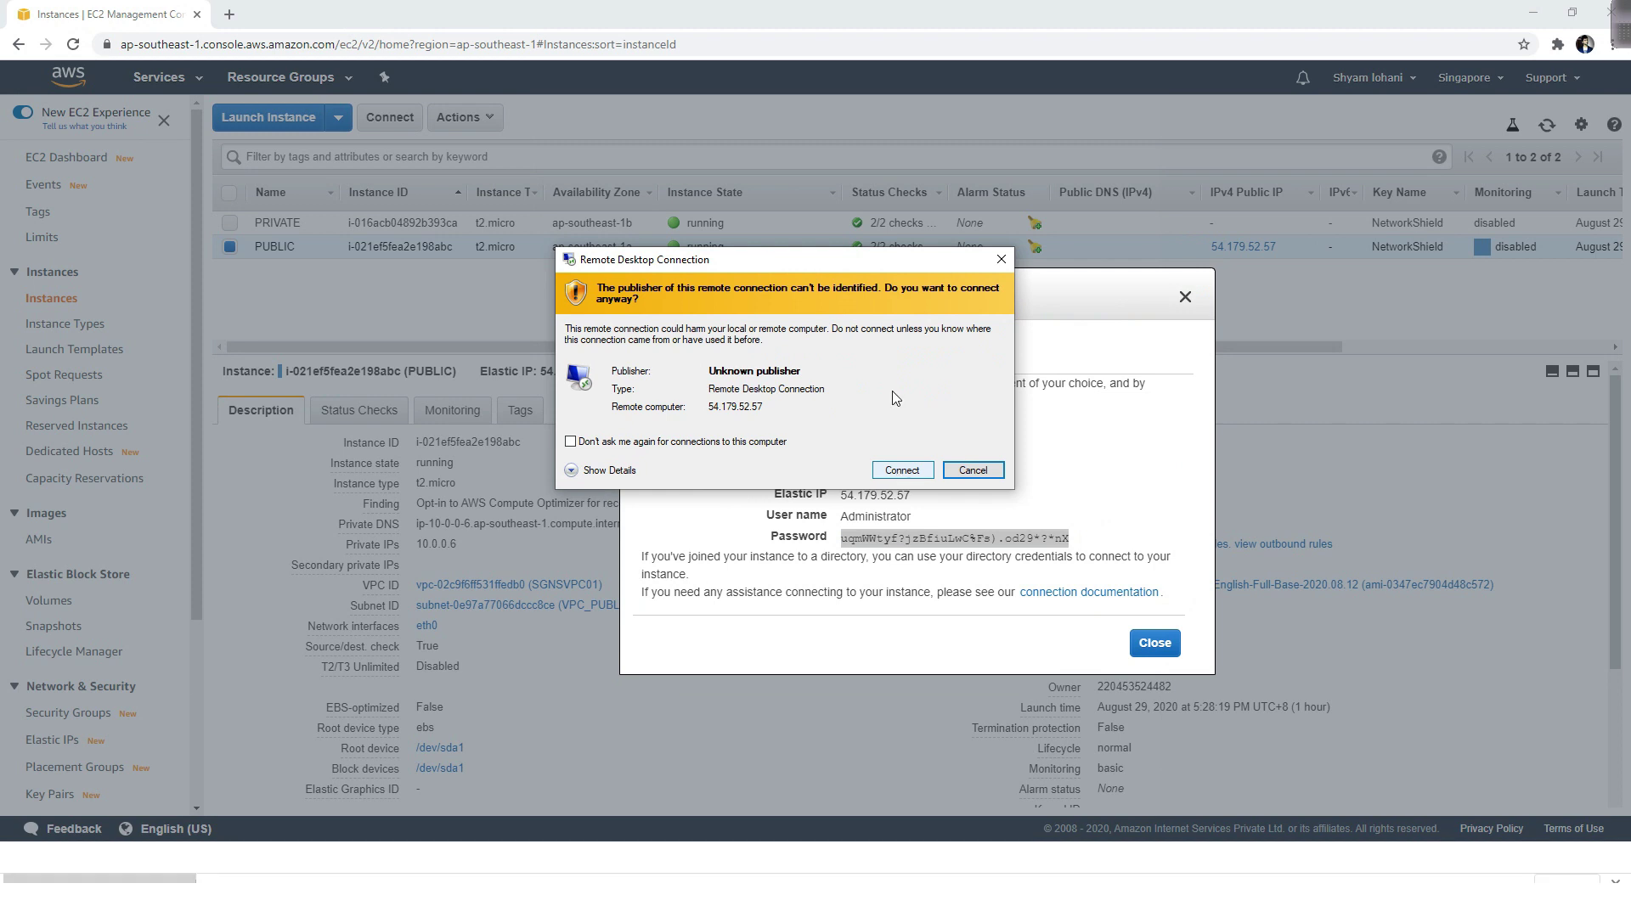
pyautogui.moveTo(826, 258); pyautogui.dragTo(981, 231)
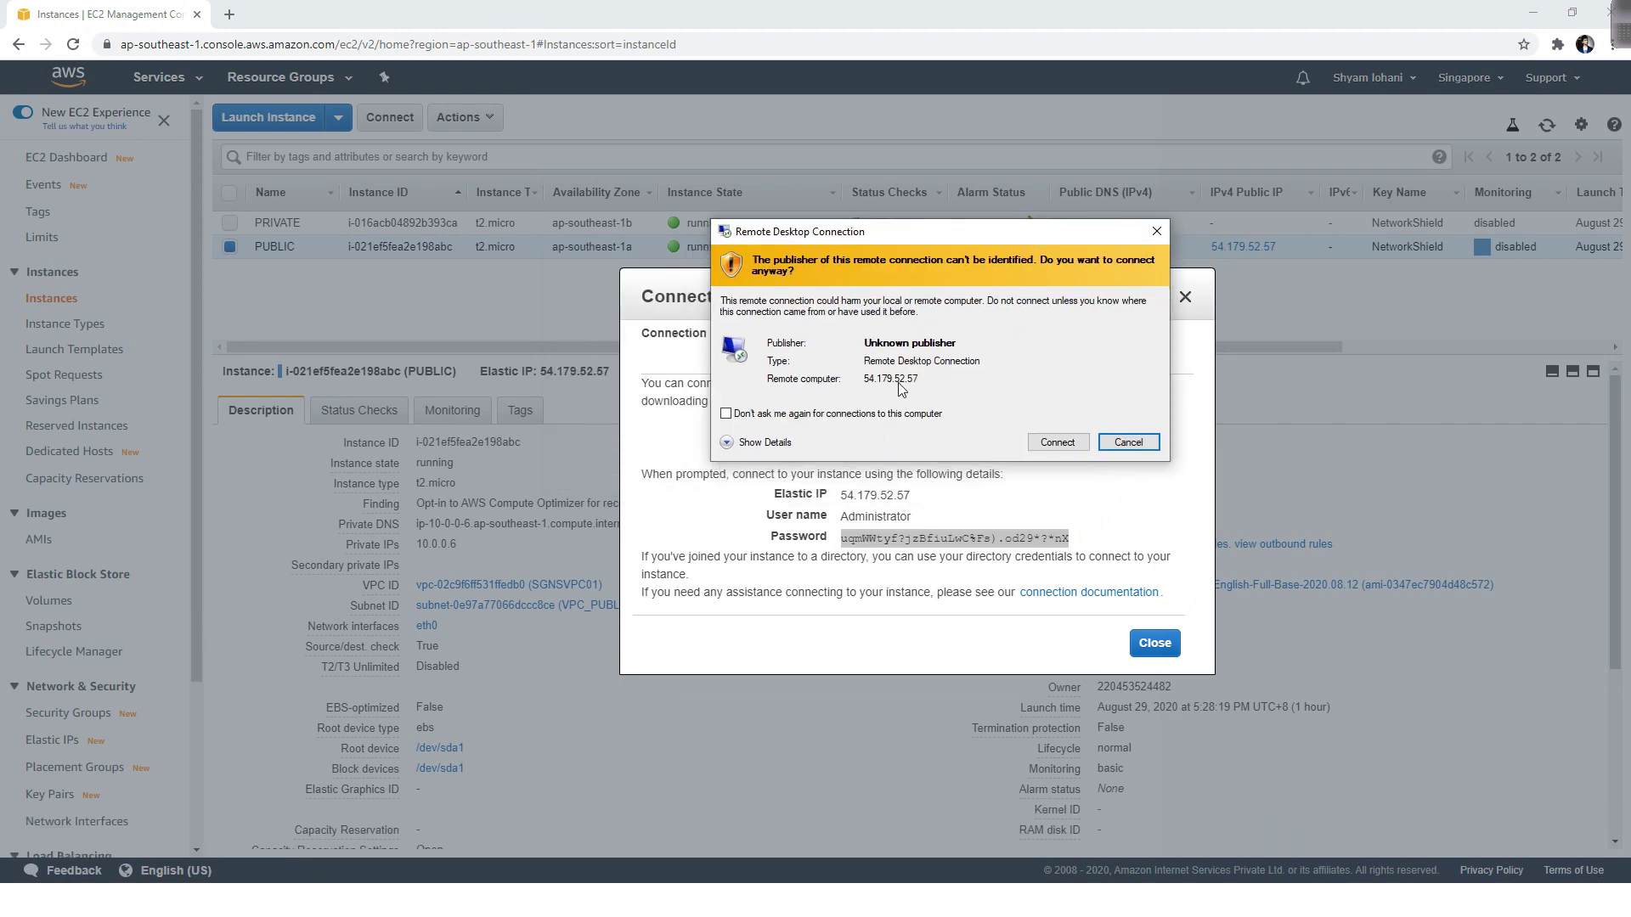
pyautogui.click(1059, 444)
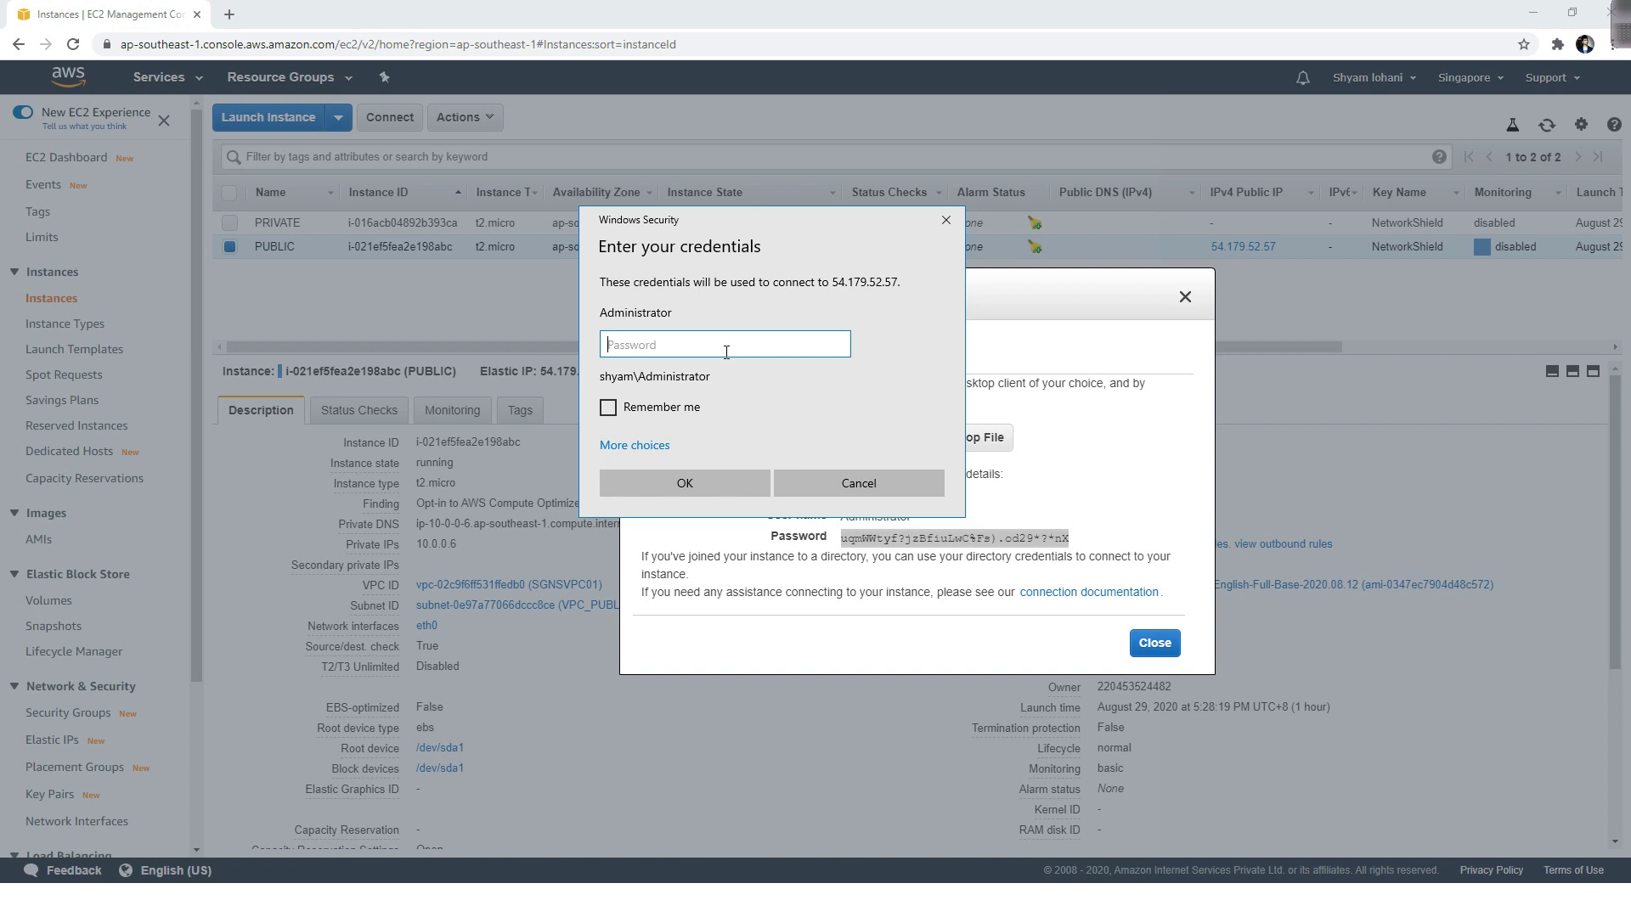
# Sign in with the copied Administrator password and accept the untrusted certificate without further prompts for this computer
pyautogui.hotkey('ctrl', 'v')
pyautogui.click(697, 500)
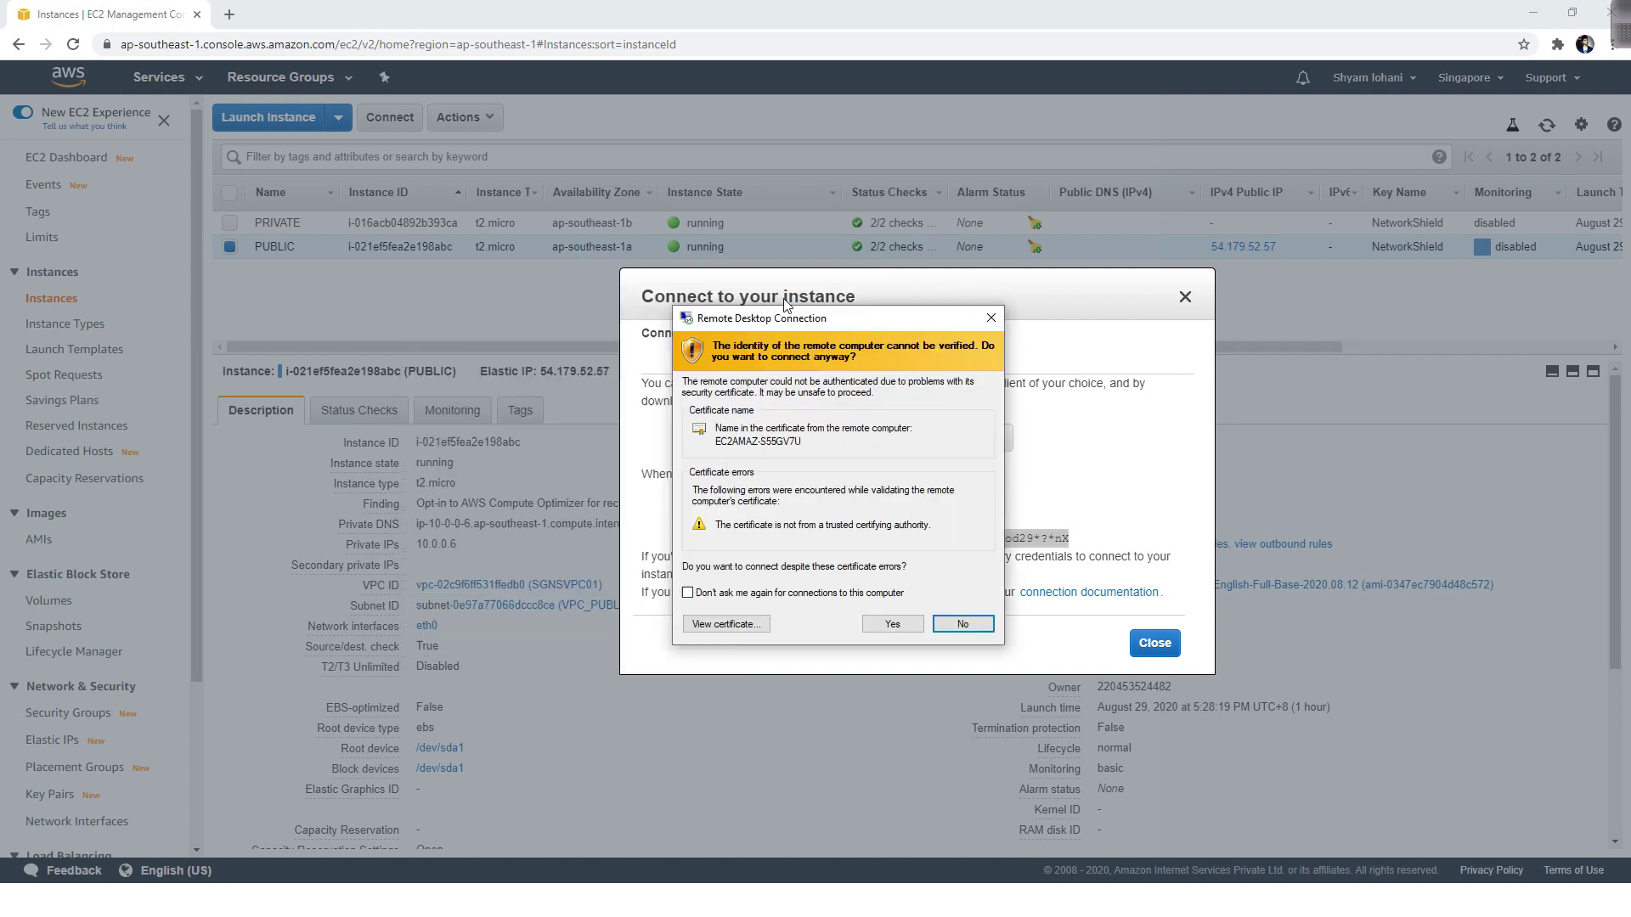
pyautogui.click(839, 594)
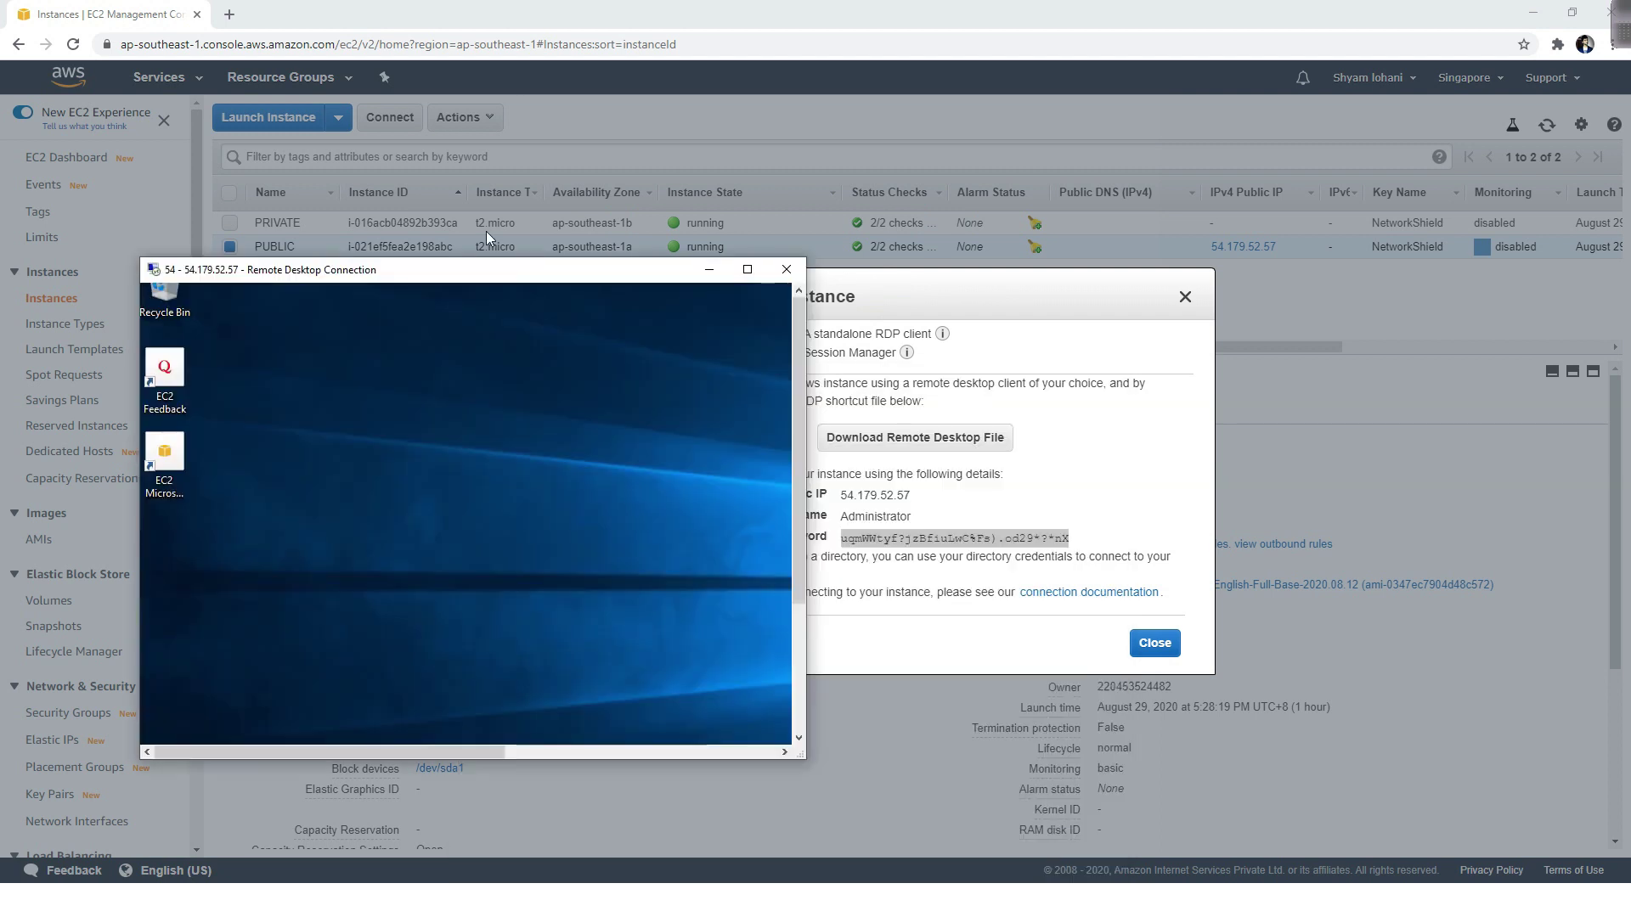
pyautogui.click(555, 313)
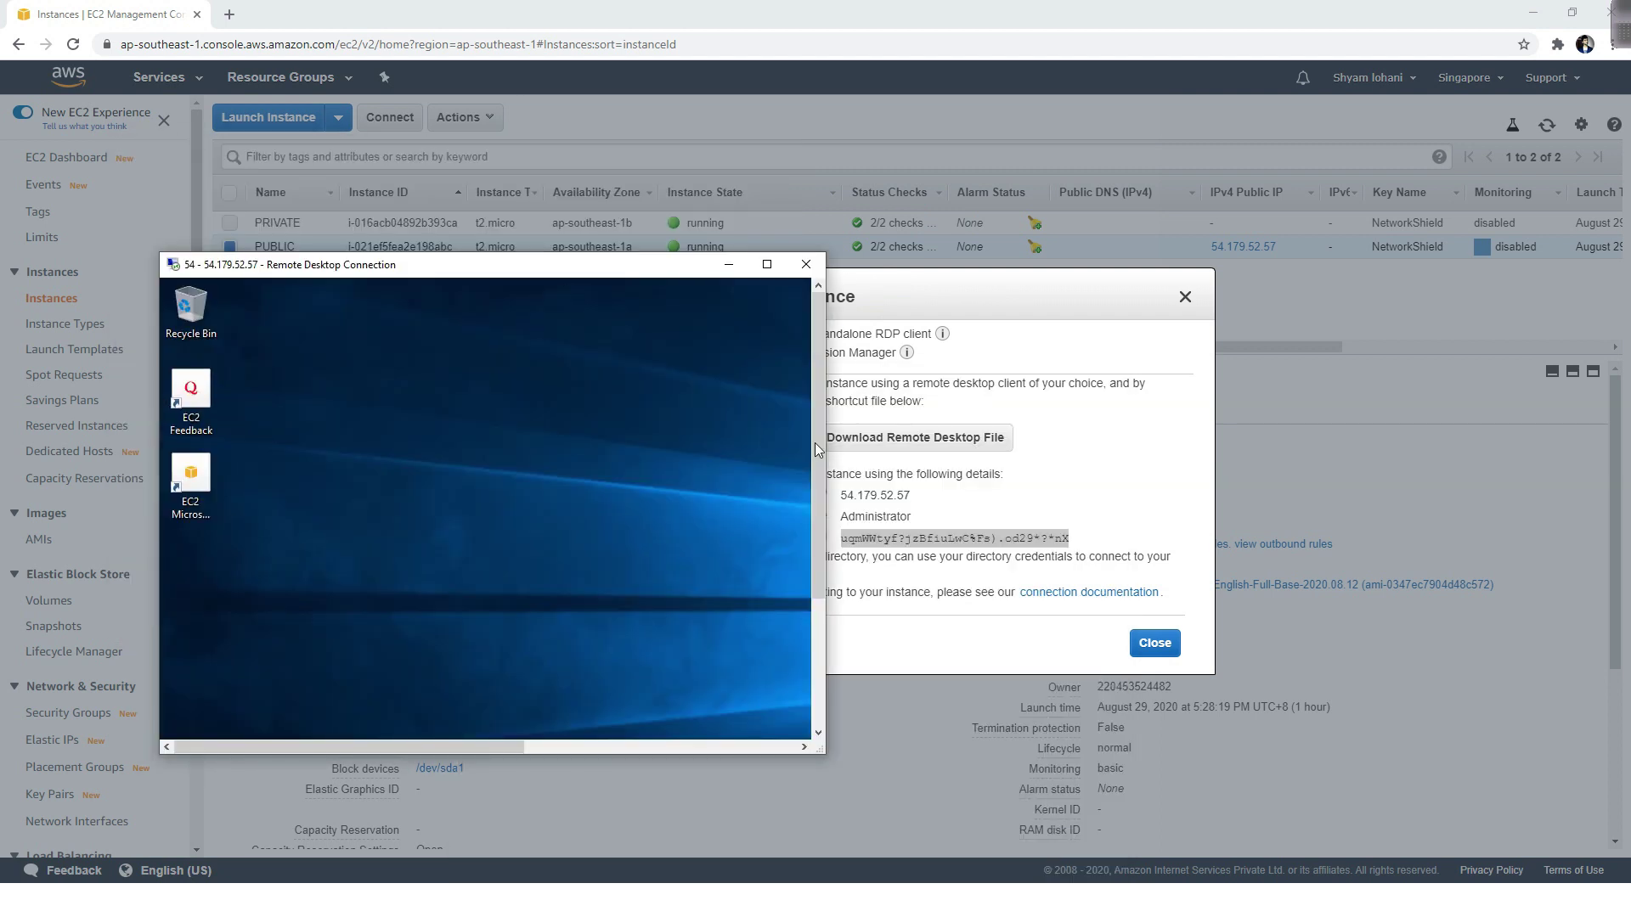
# Close the Connect to your instance dialog and show the 54.179.52.57 remote session of the PUBLIC instance full screen
pyautogui.click(981, 288)
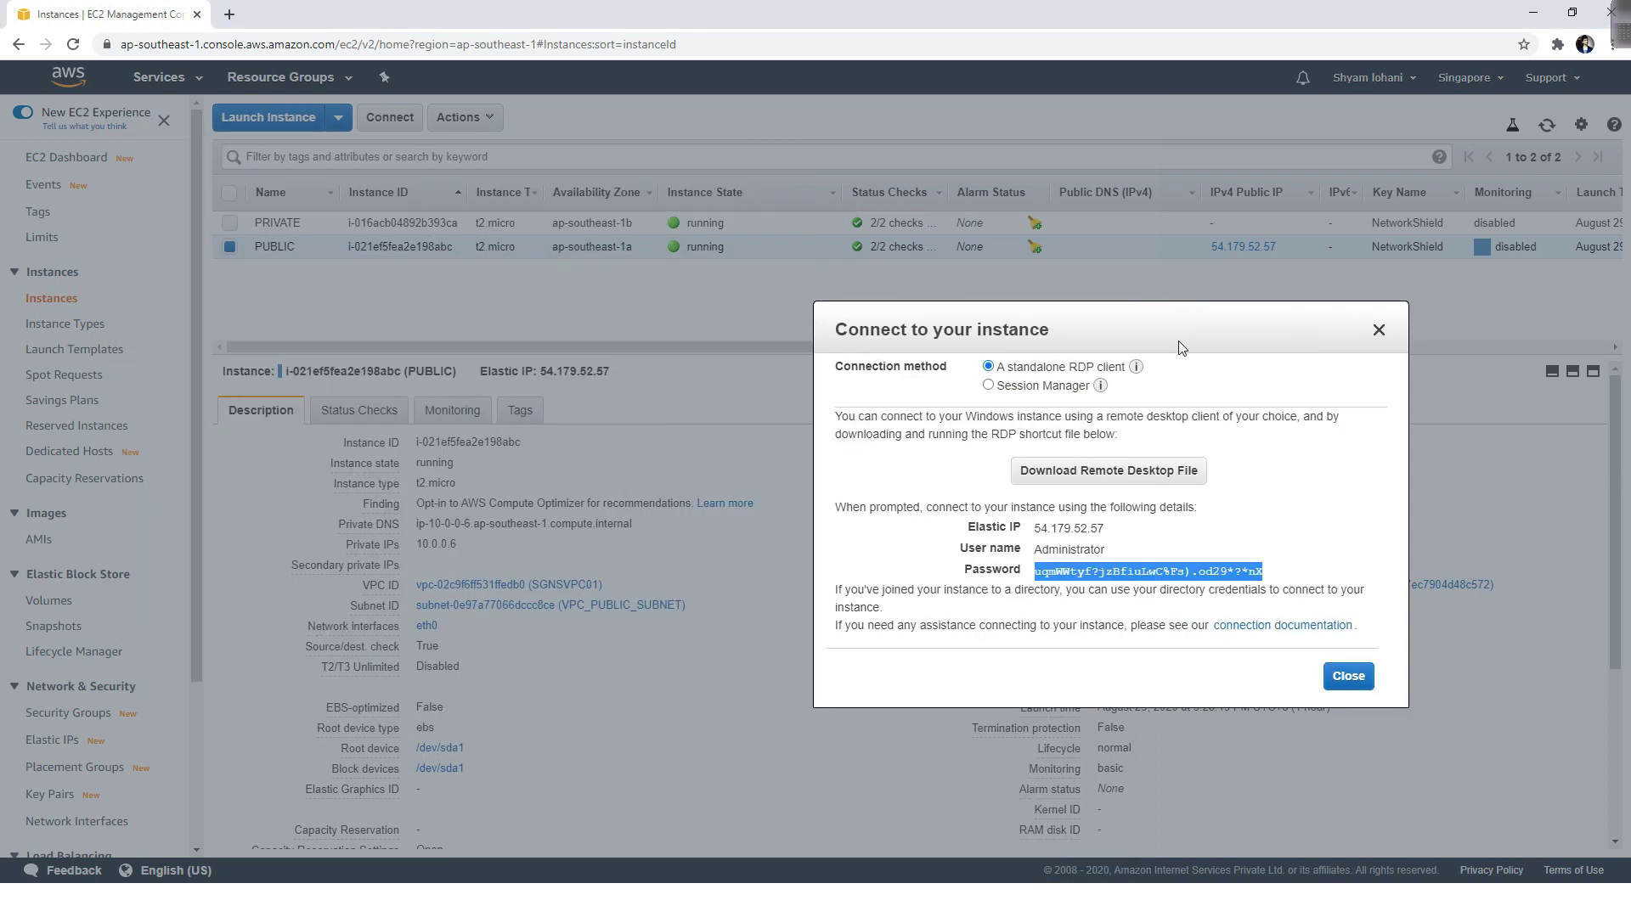
pyautogui.click(1378, 331)
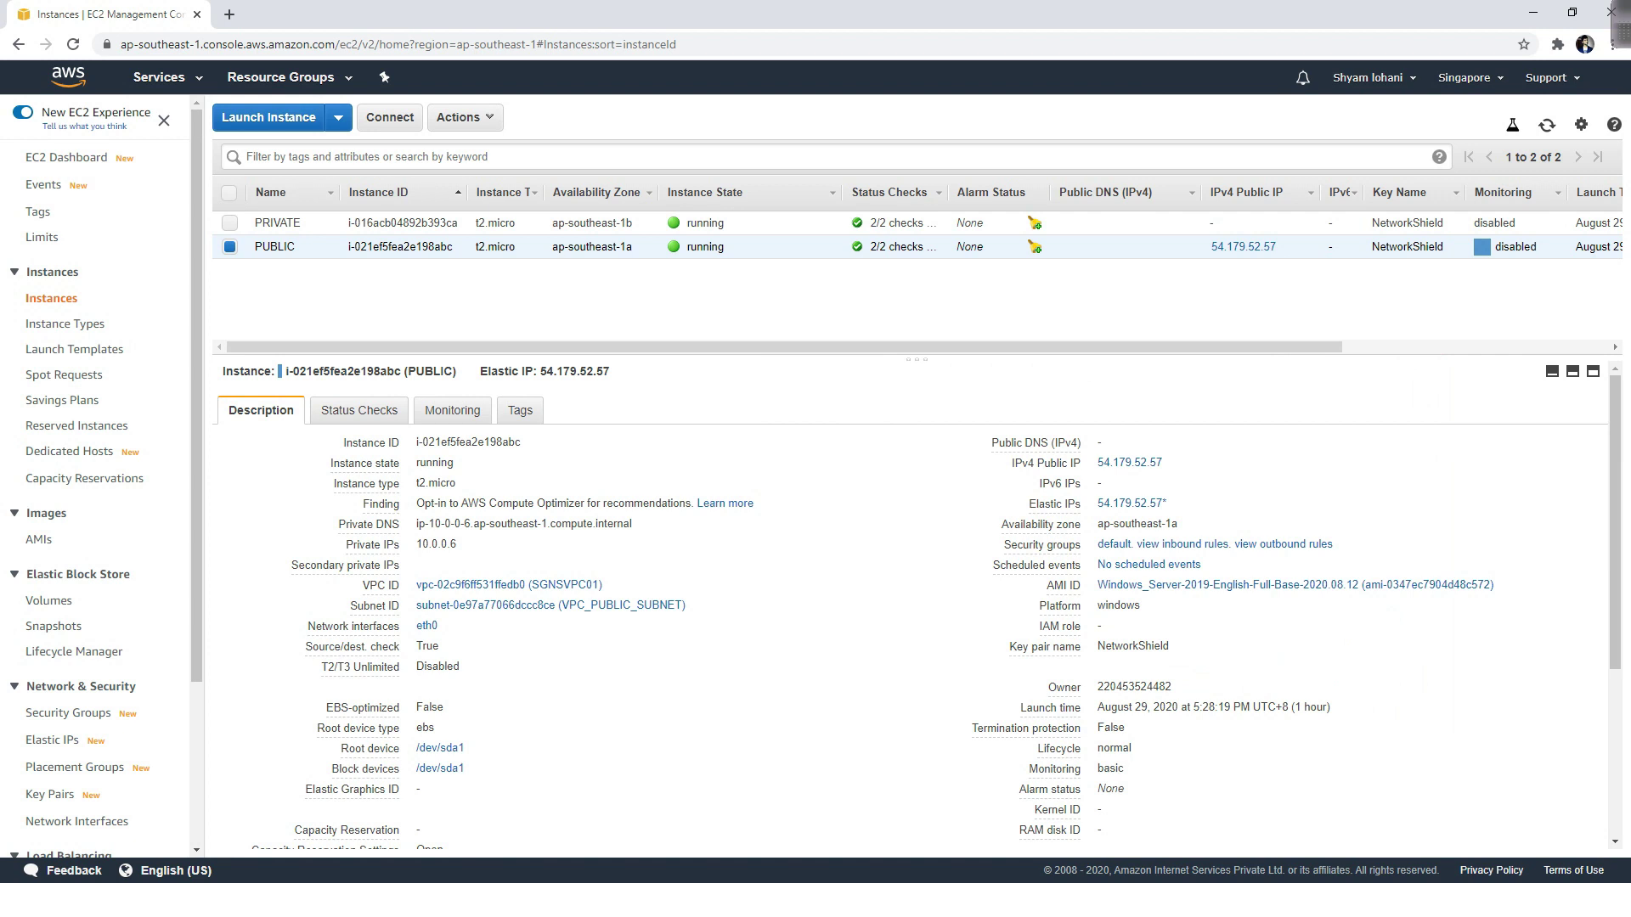
pyautogui.hotkey('alt', 'Tab')
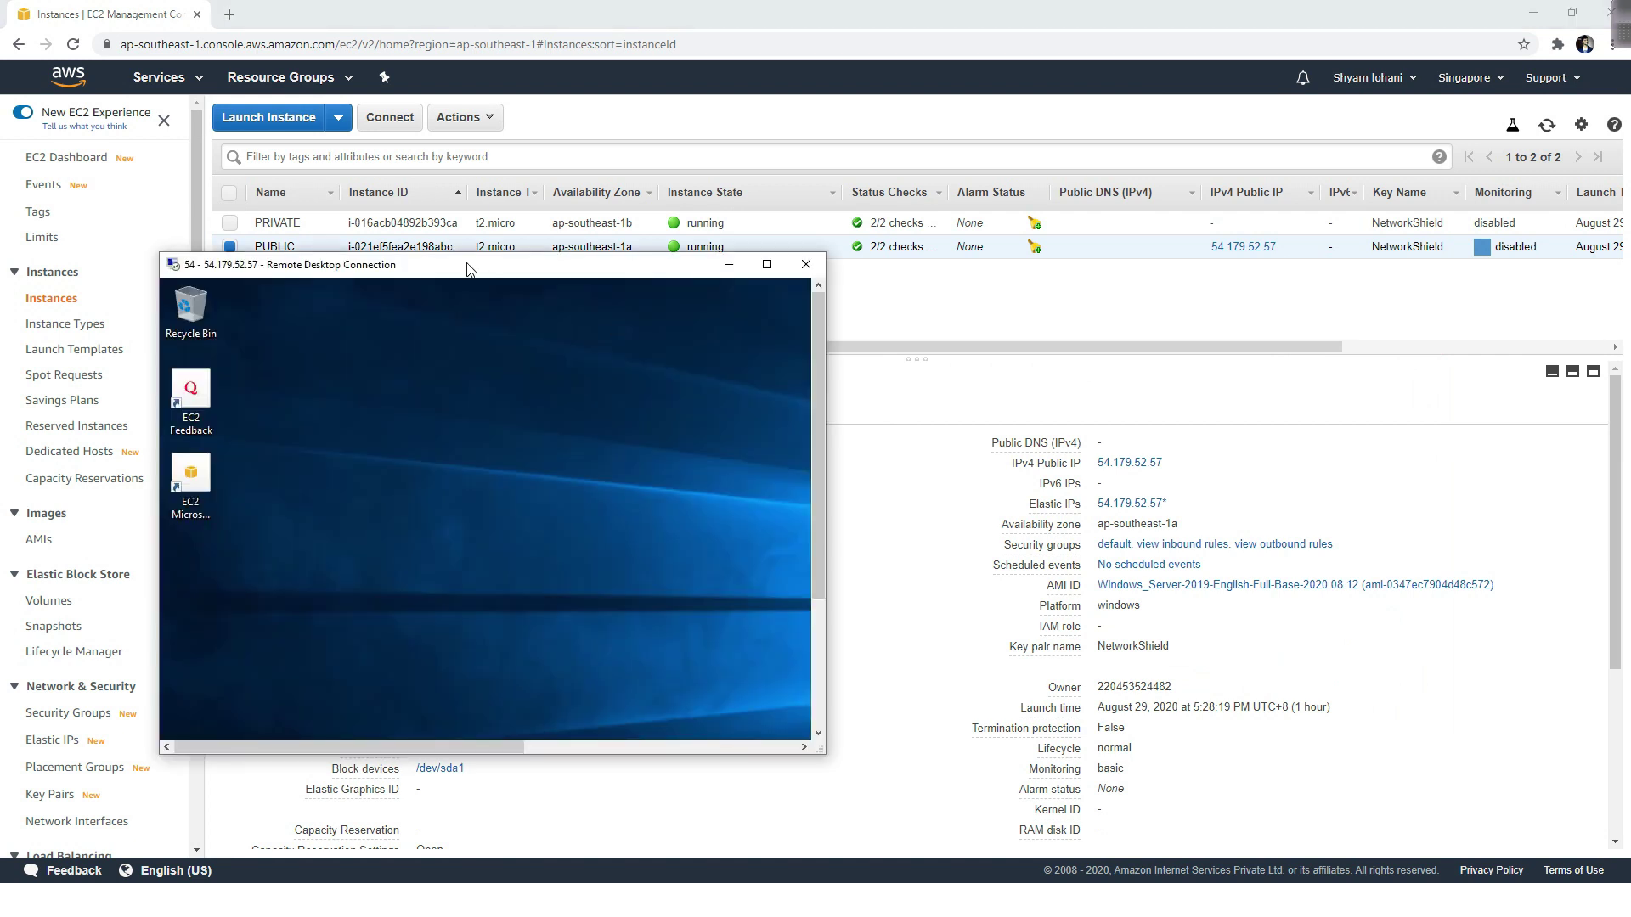
pyautogui.moveTo(469, 269); pyautogui.dragTo(1161, 301)
pyautogui.click(1347, 289)
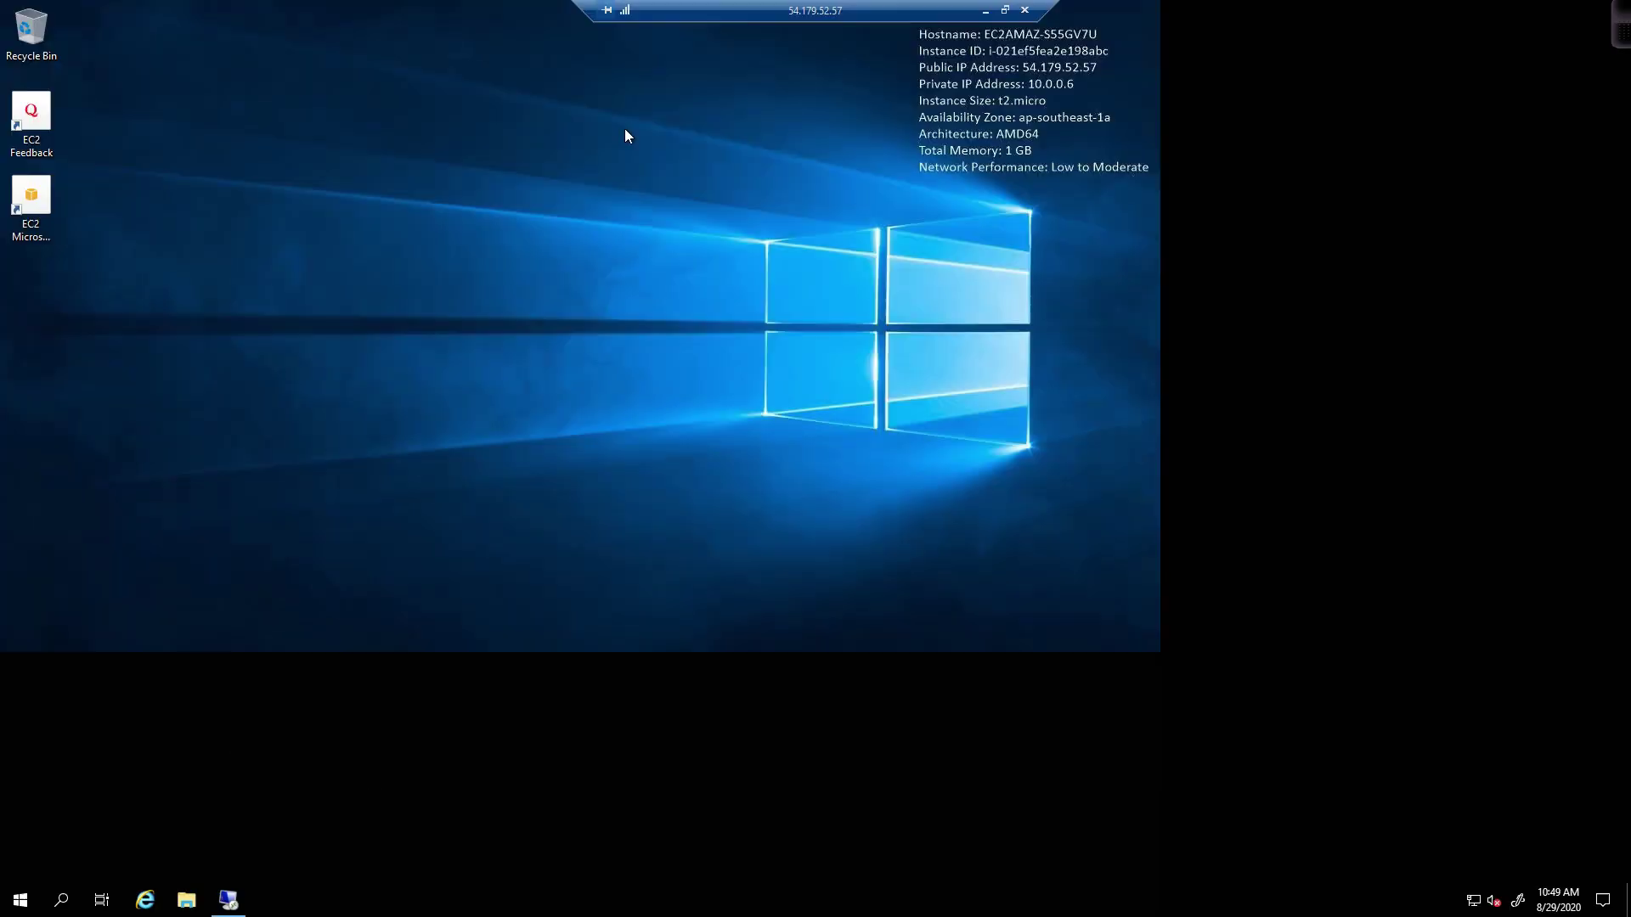
pyautogui.click(61, 899)
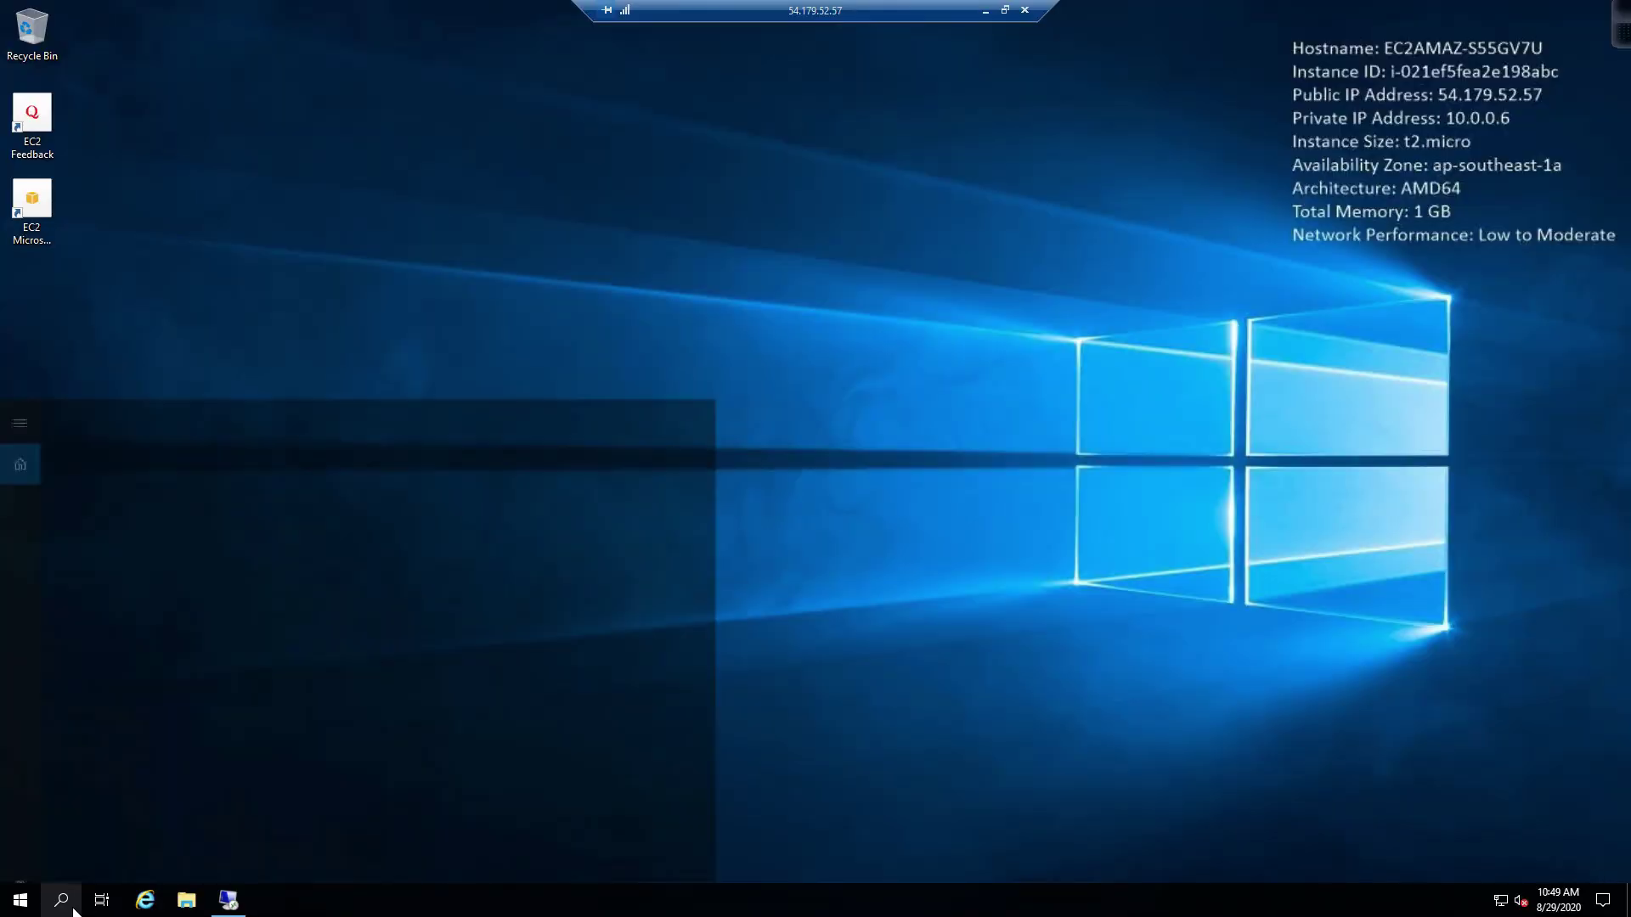
pyautogui.click(231, 904)
pyautogui.click(63, 899)
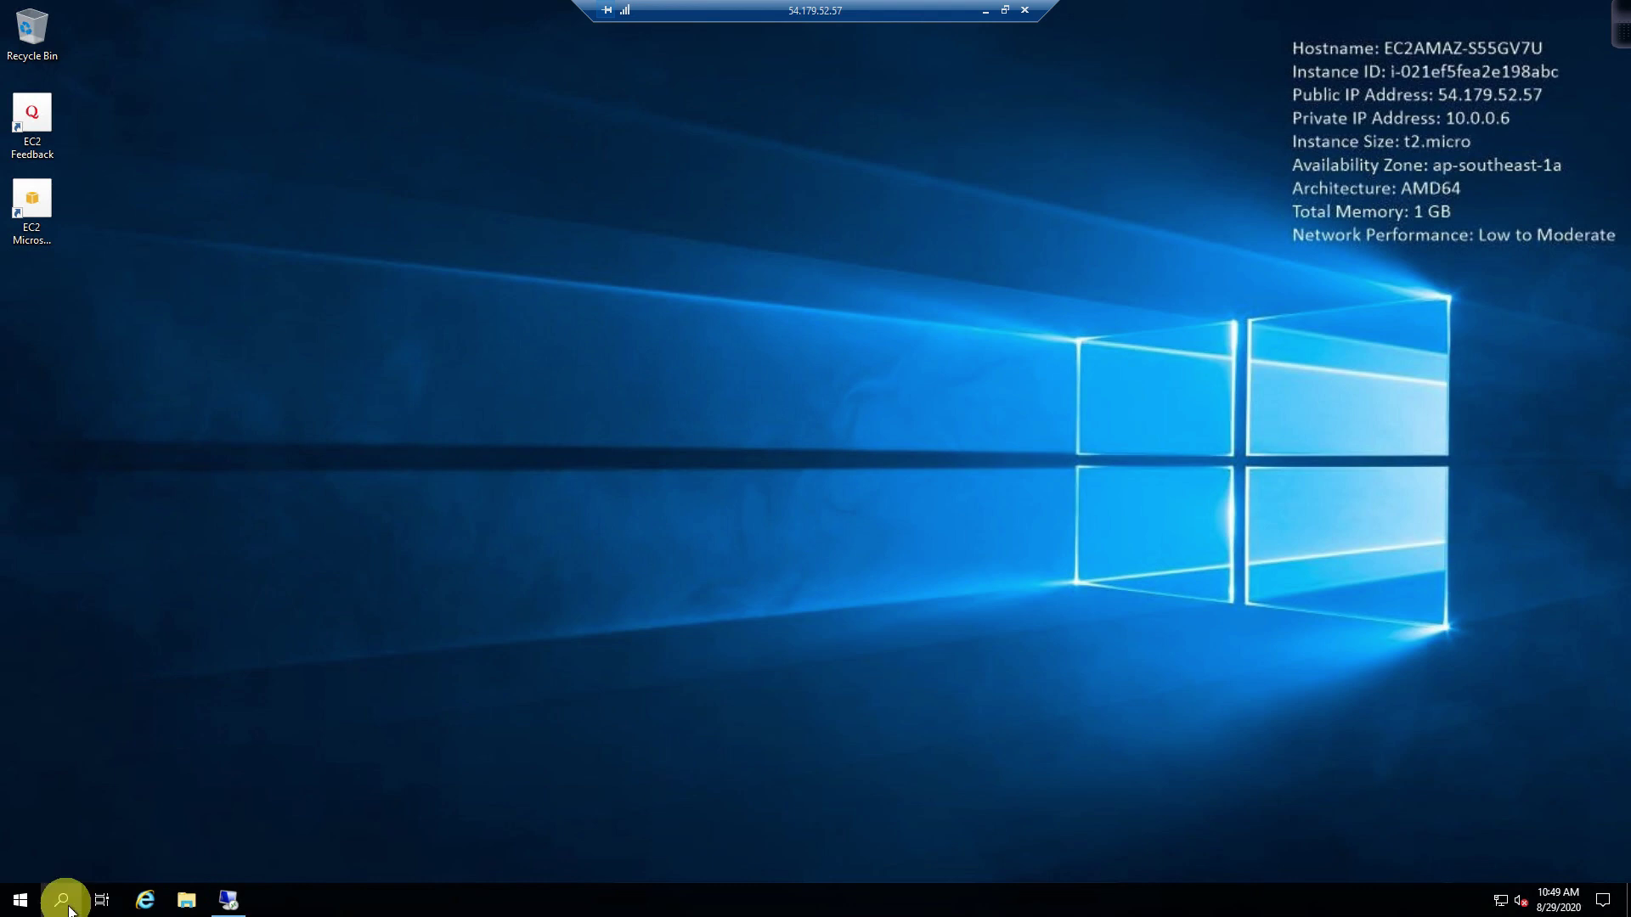
pyautogui.click(1164, 583)
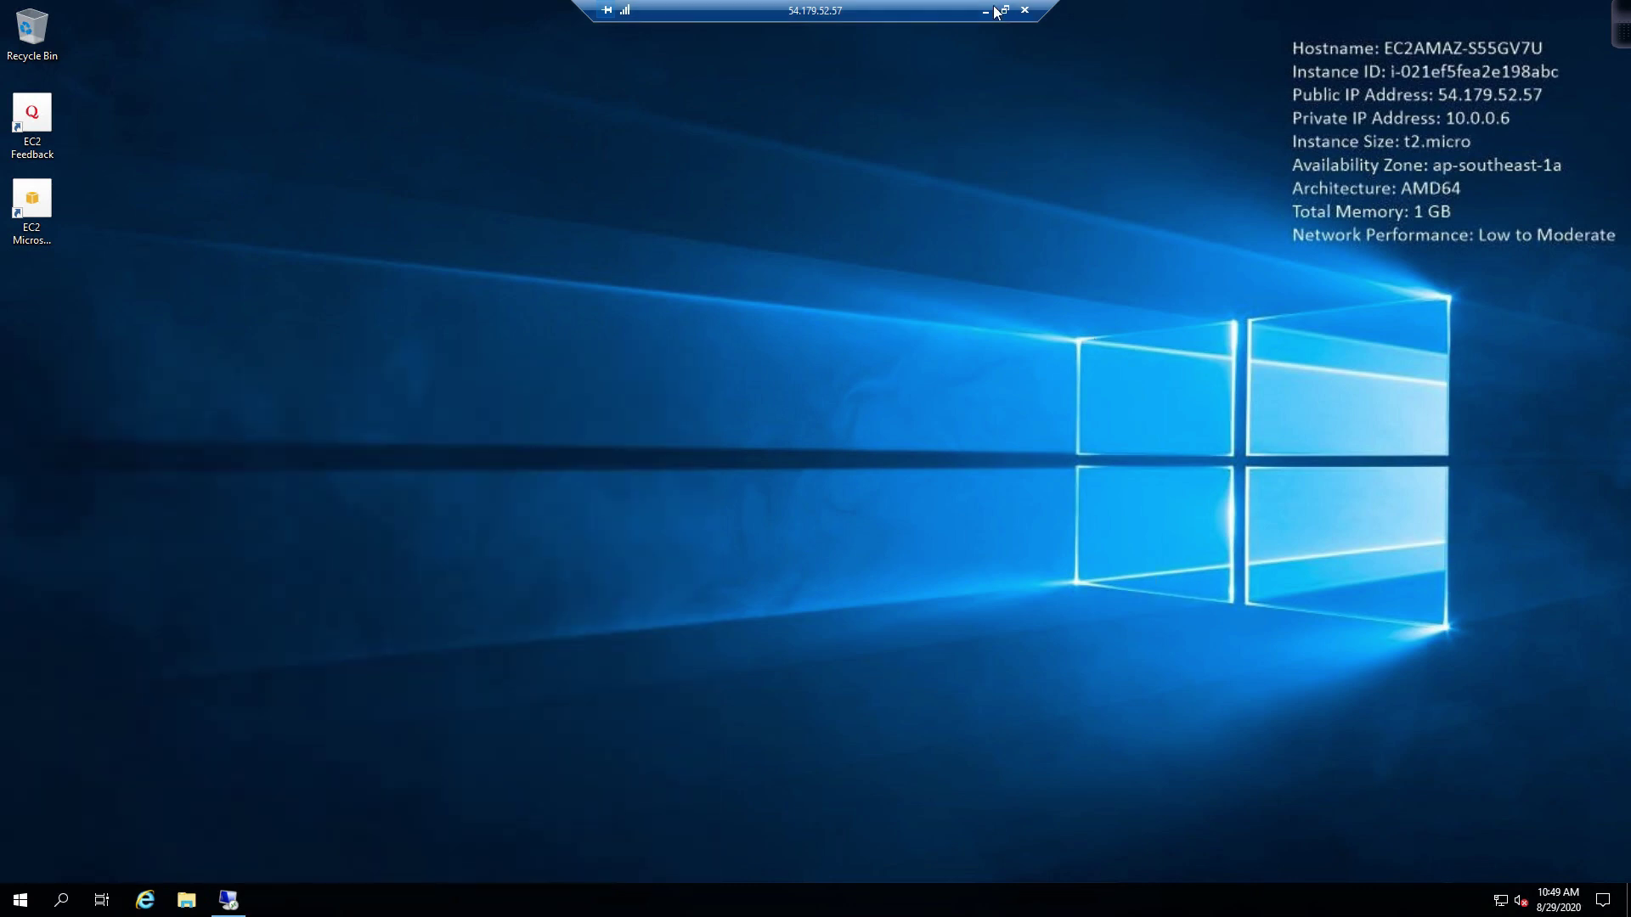
# Shrink the remote session to a window and look up the PRIVATE instance's private IP address in the EC2 instance list
pyautogui.moveTo(777, 11); pyautogui.dragTo(1151, 215)
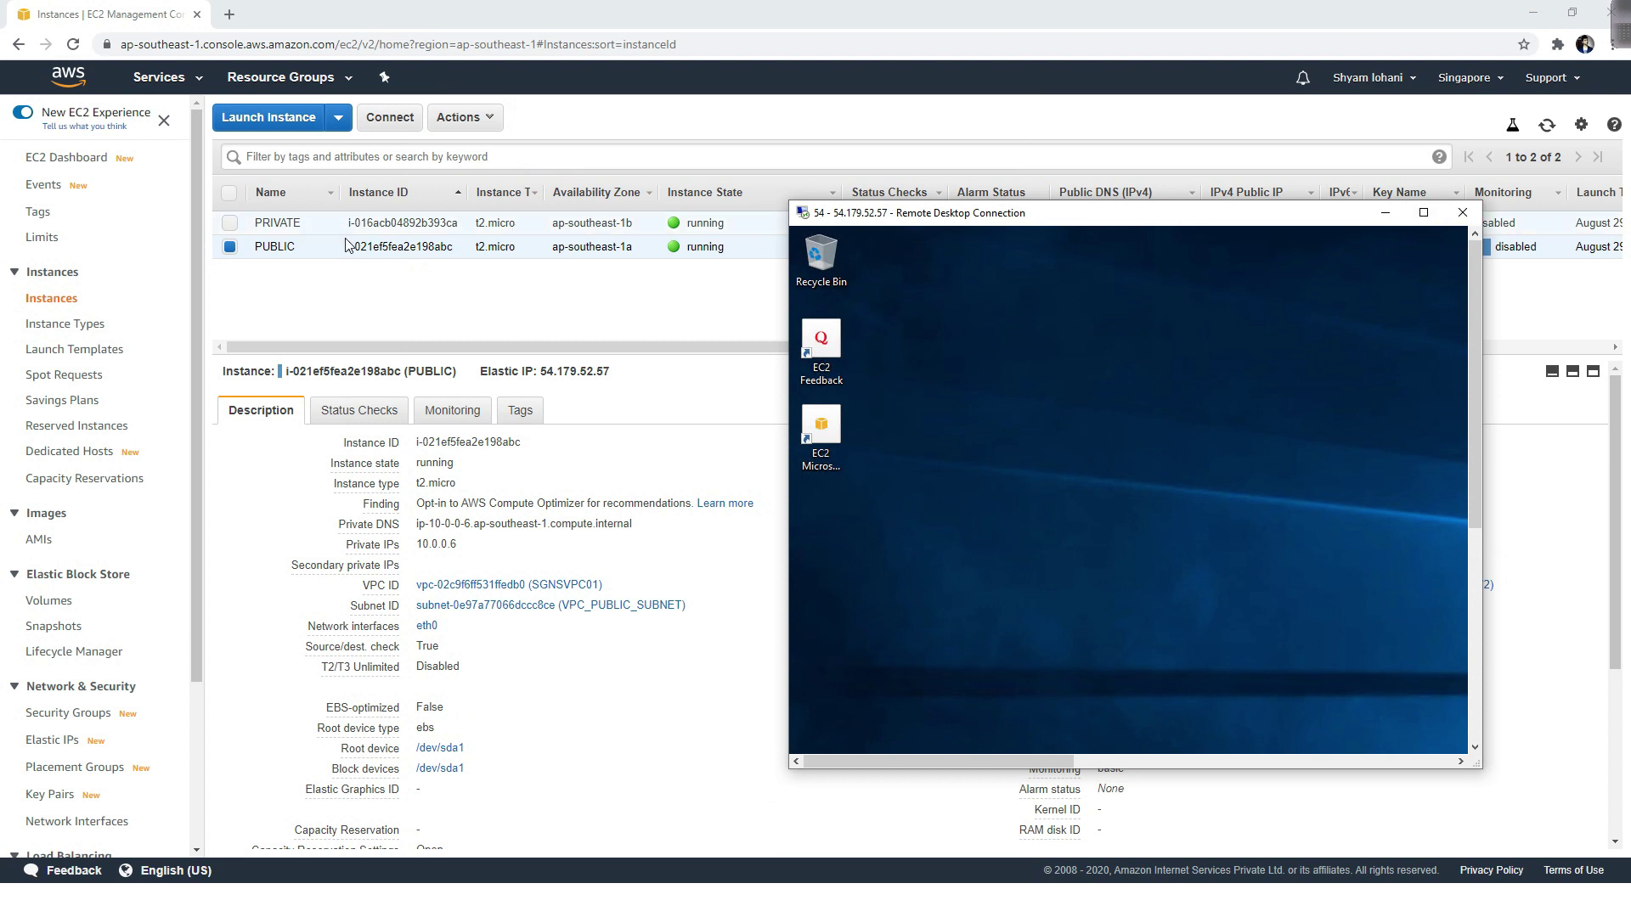
pyautogui.click(228, 230)
pyautogui.click(228, 227)
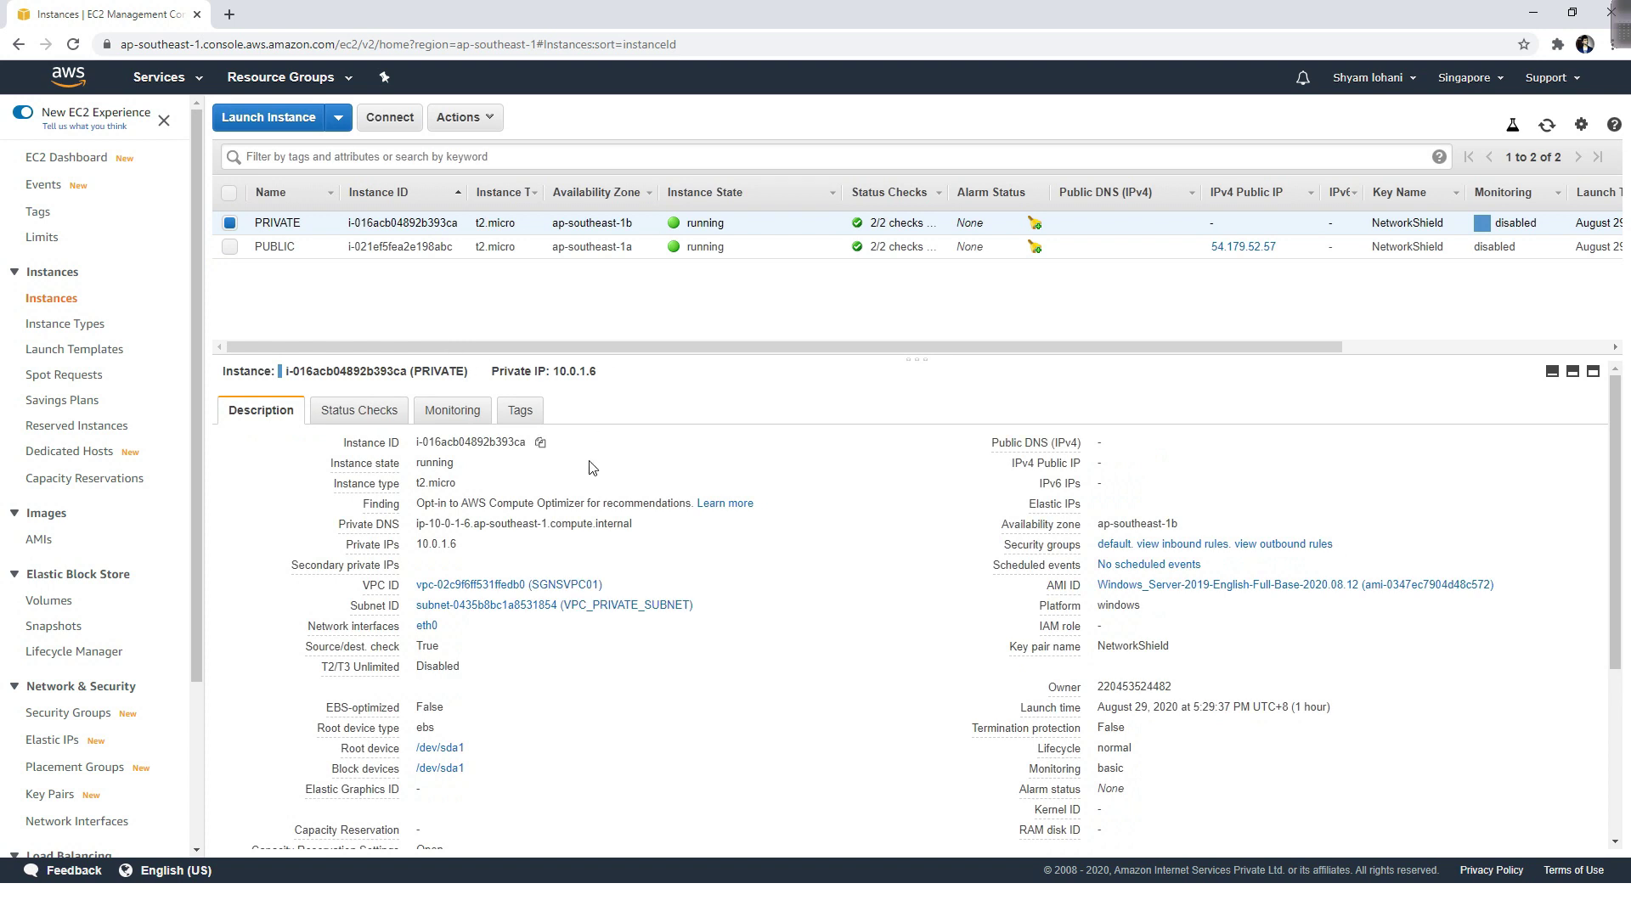
pyautogui.moveTo(460, 550); pyautogui.dragTo(417, 553)
# Return to the full-screen PUBLIC session and bring up its nested Remote Desktop connection to 10.0.1.6, placed near the middle of the desktop
pyautogui.hotkey('alt', 'Tab')
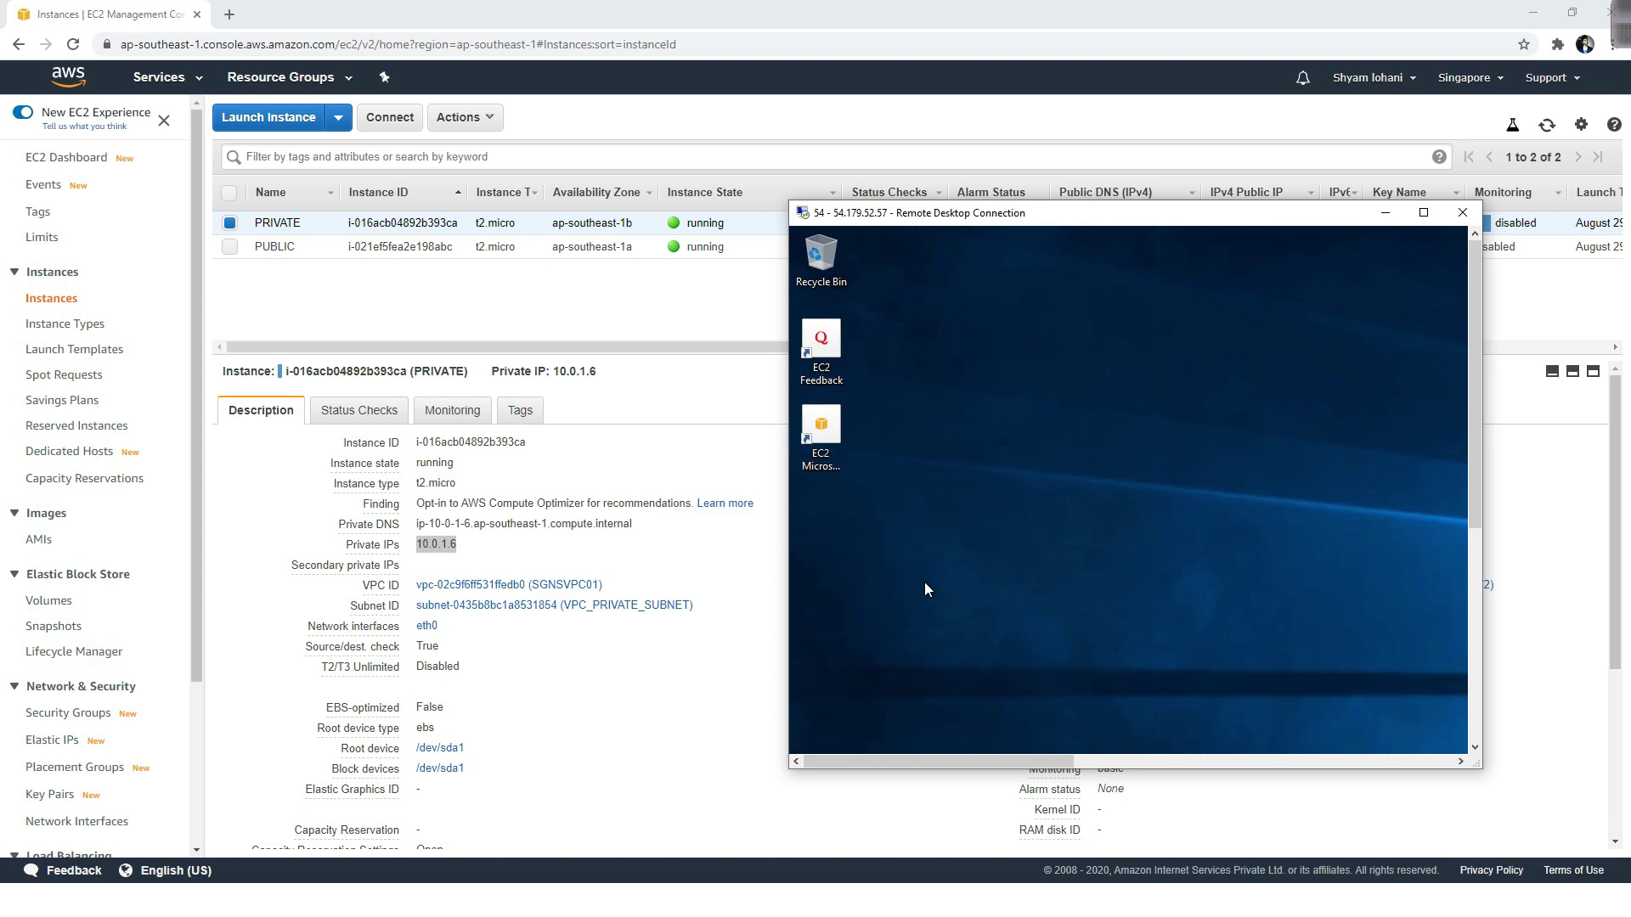
pyautogui.click(1424, 213)
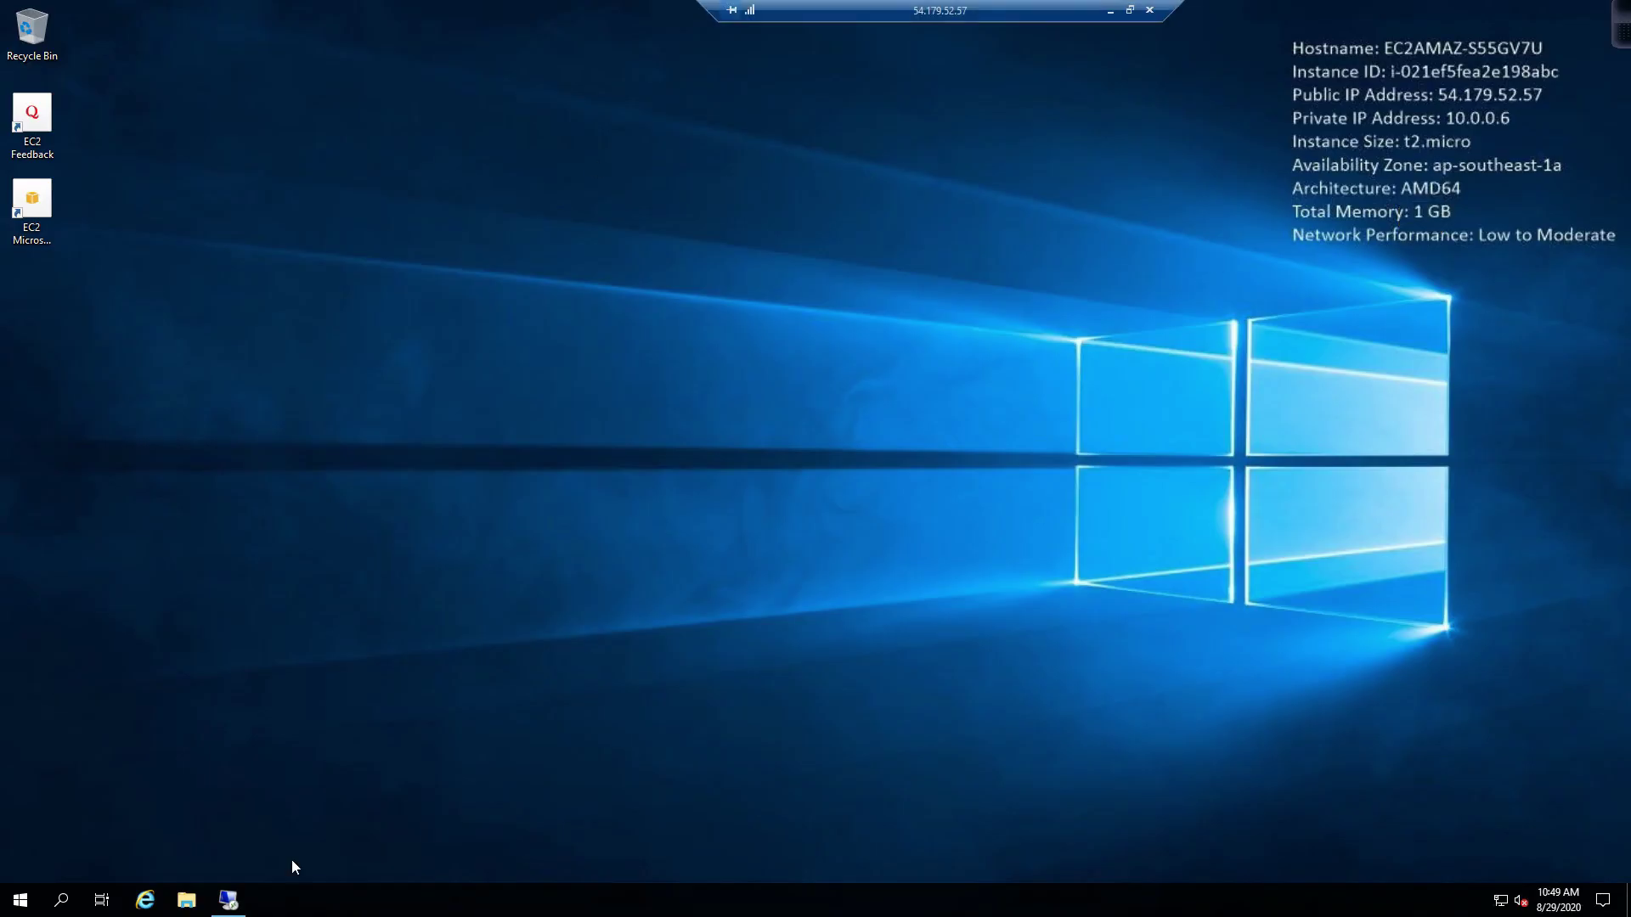
pyautogui.click(245, 902)
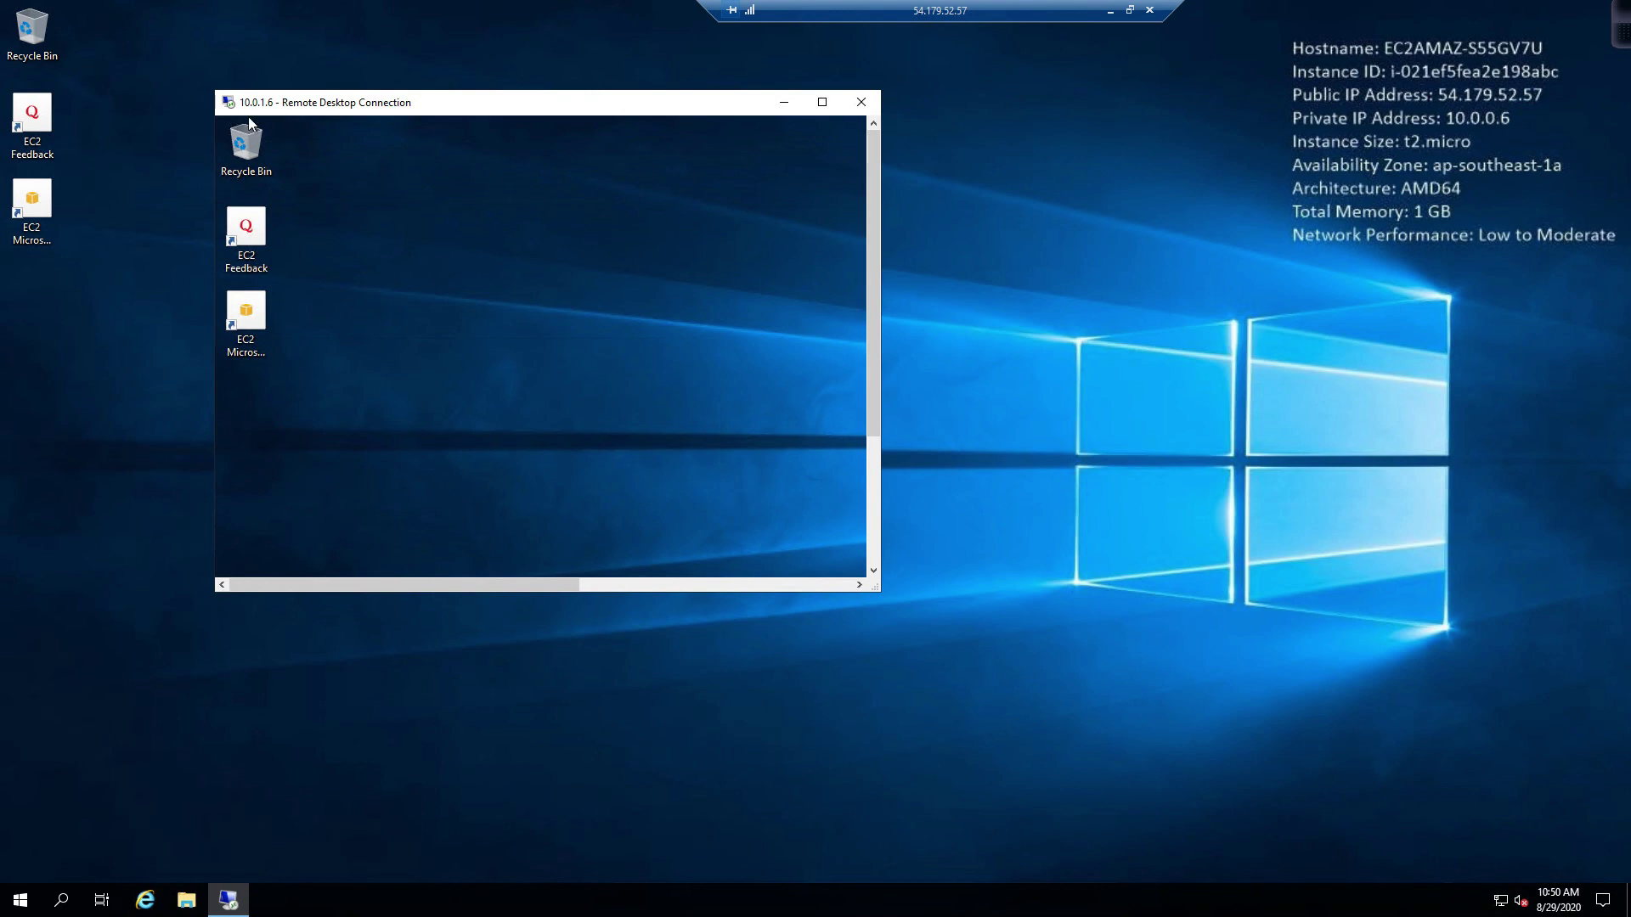
pyautogui.moveTo(608, 103); pyautogui.dragTo(874, 125)
pyautogui.moveTo(1135, 395); pyautogui.dragTo(1135, 508)
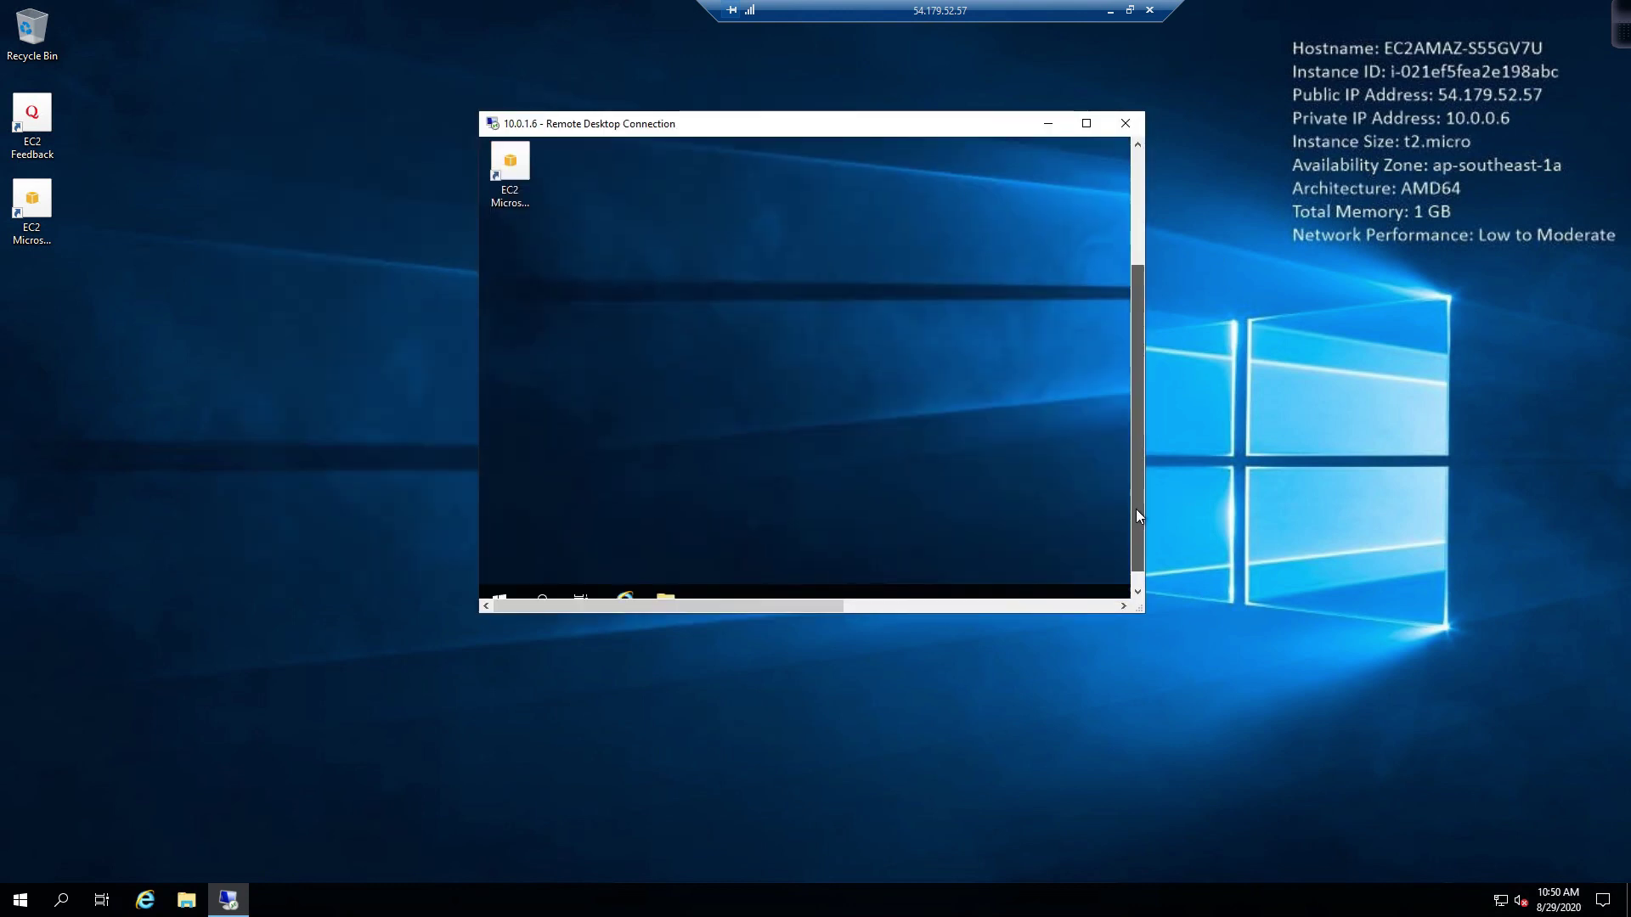
# Open a Command Prompt on the PUBLIC instance and start a continuous ping to 8.8.8.8
pyautogui.click(60, 901)
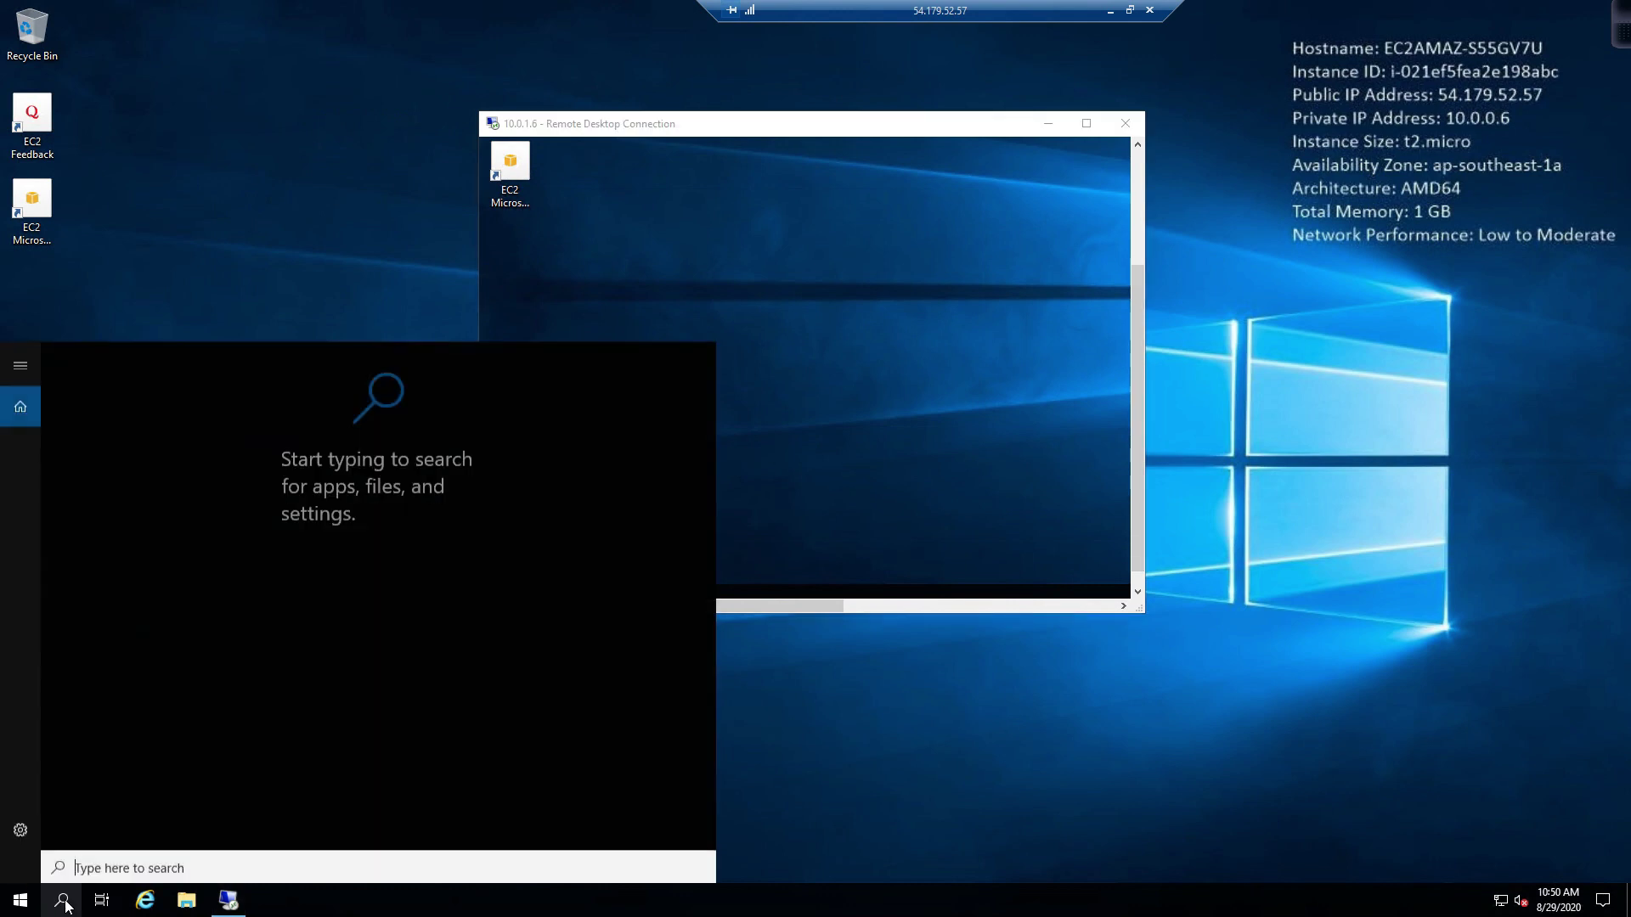
pyautogui.write('cmd')
pyautogui.press('Return')
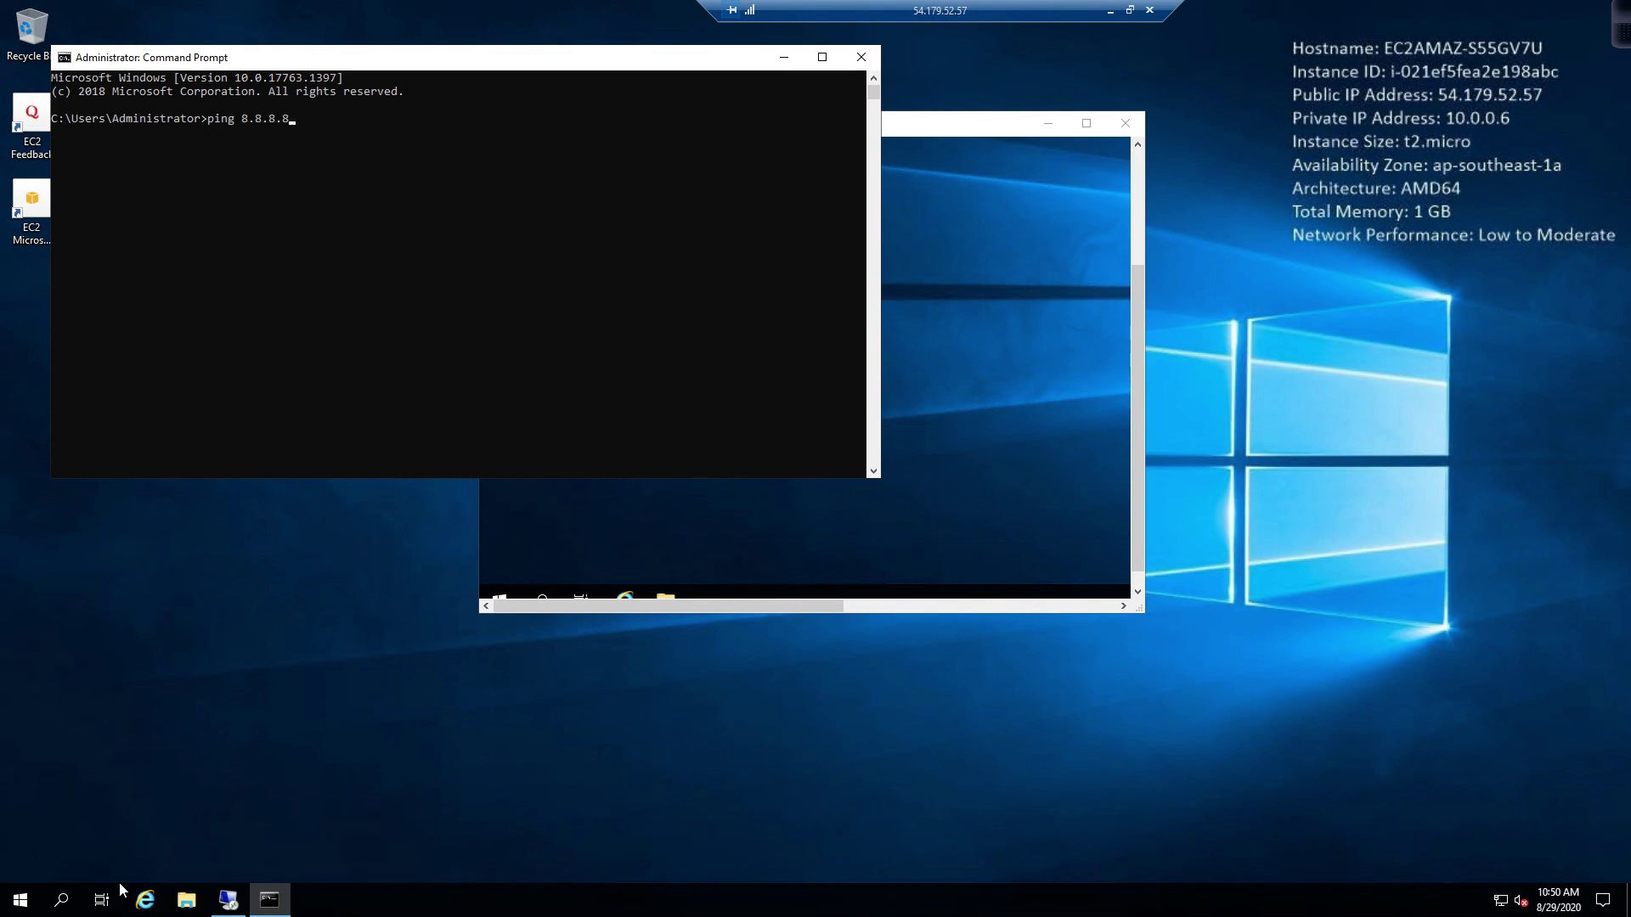
pyautogui.press('Return')
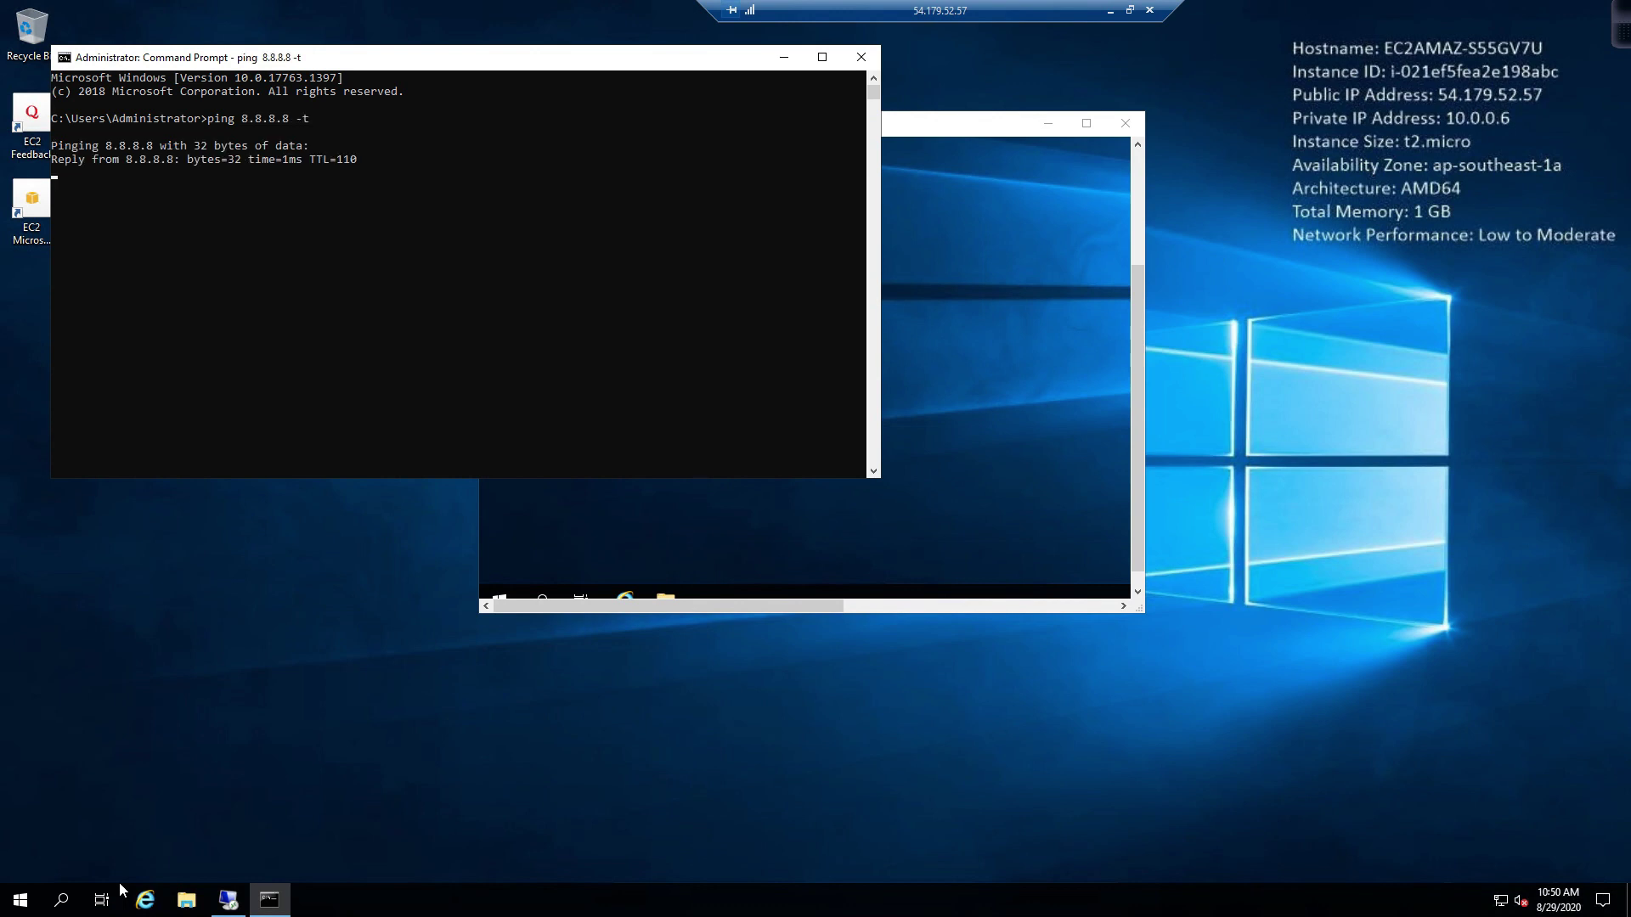
pyautogui.click(362, 165)
# Open a Command Prompt inside the nested 10.0.1.6 session and run ping 8.8.8.8 -t to test the PRIVATE instance's internet access
pyautogui.click(959, 378)
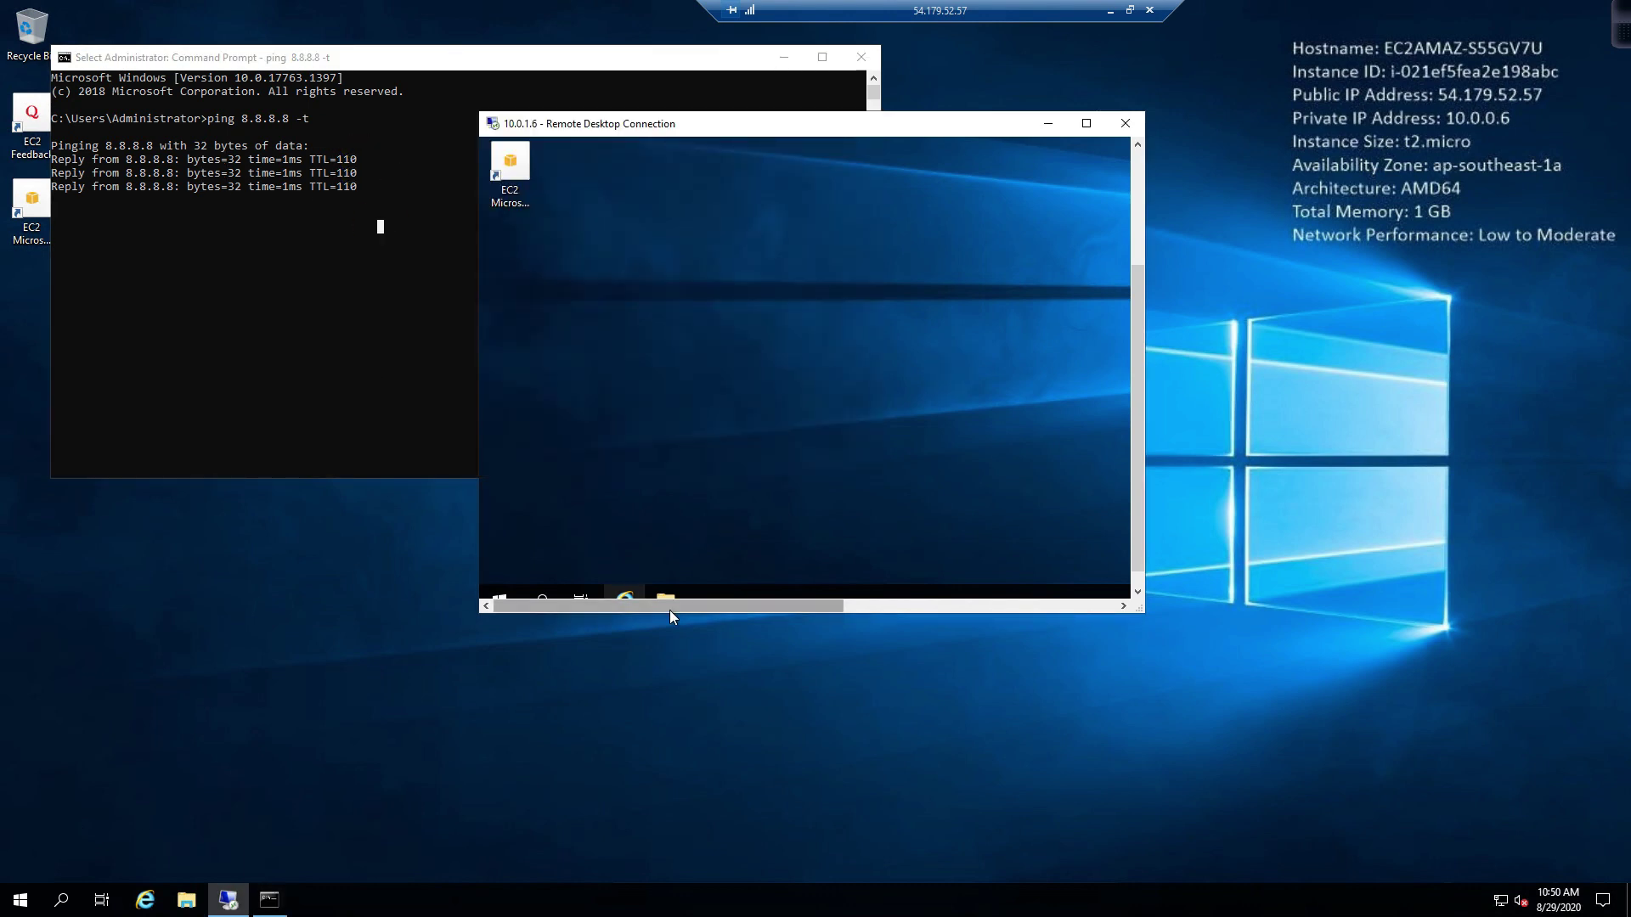
pyautogui.moveTo(1138, 320); pyautogui.dragTo(1140, 425)
pyautogui.click(541, 583)
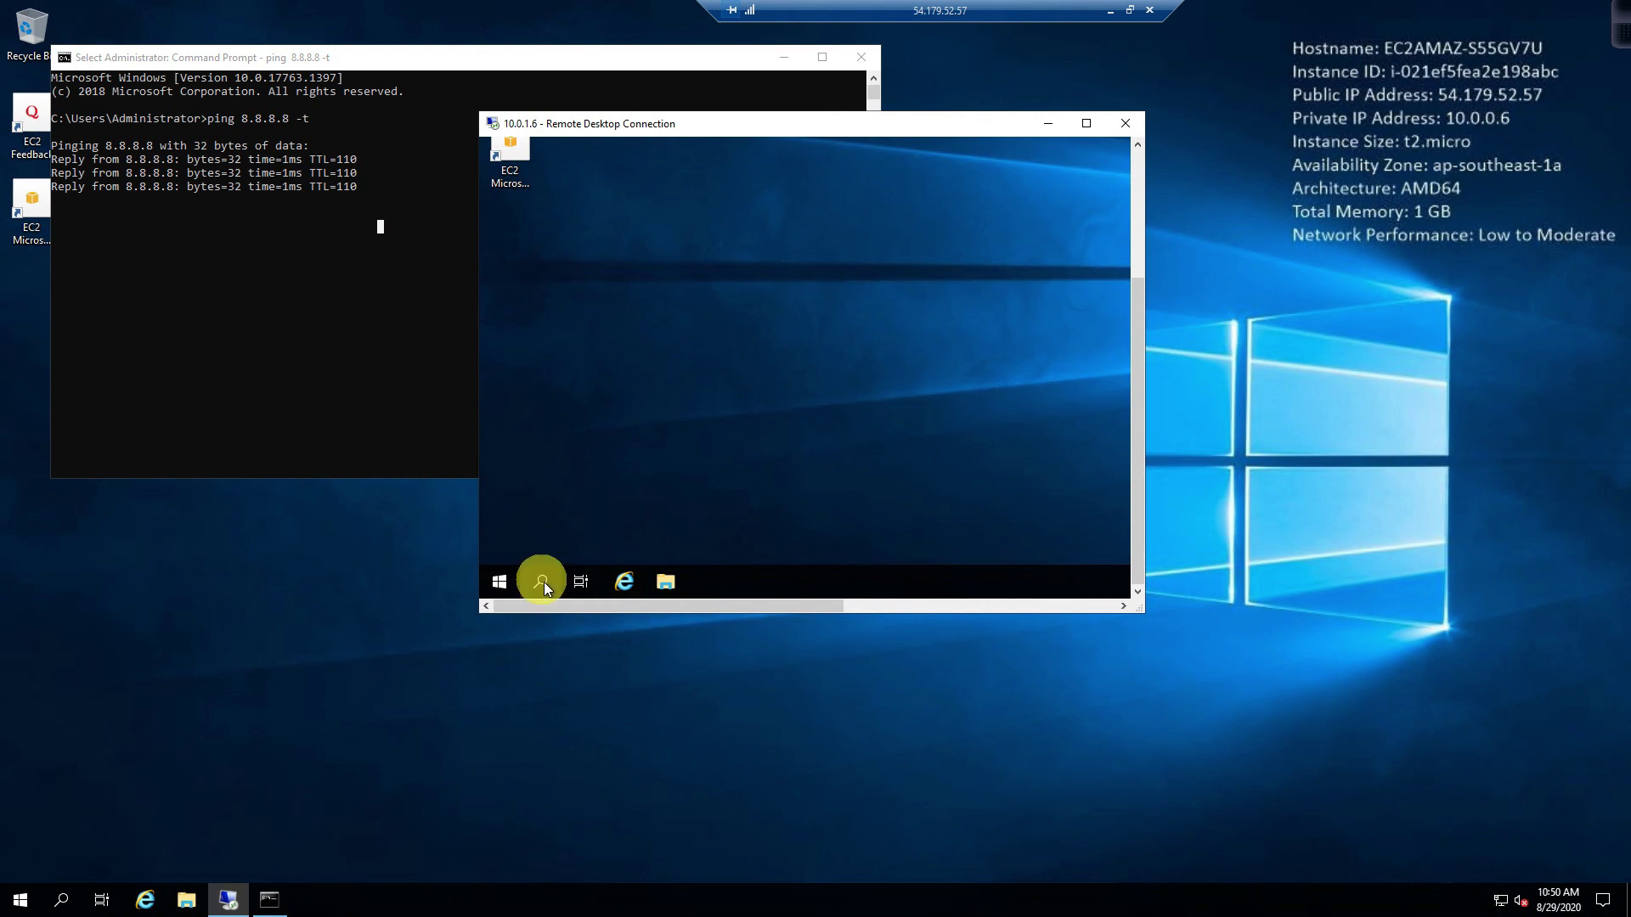
pyautogui.click(544, 584)
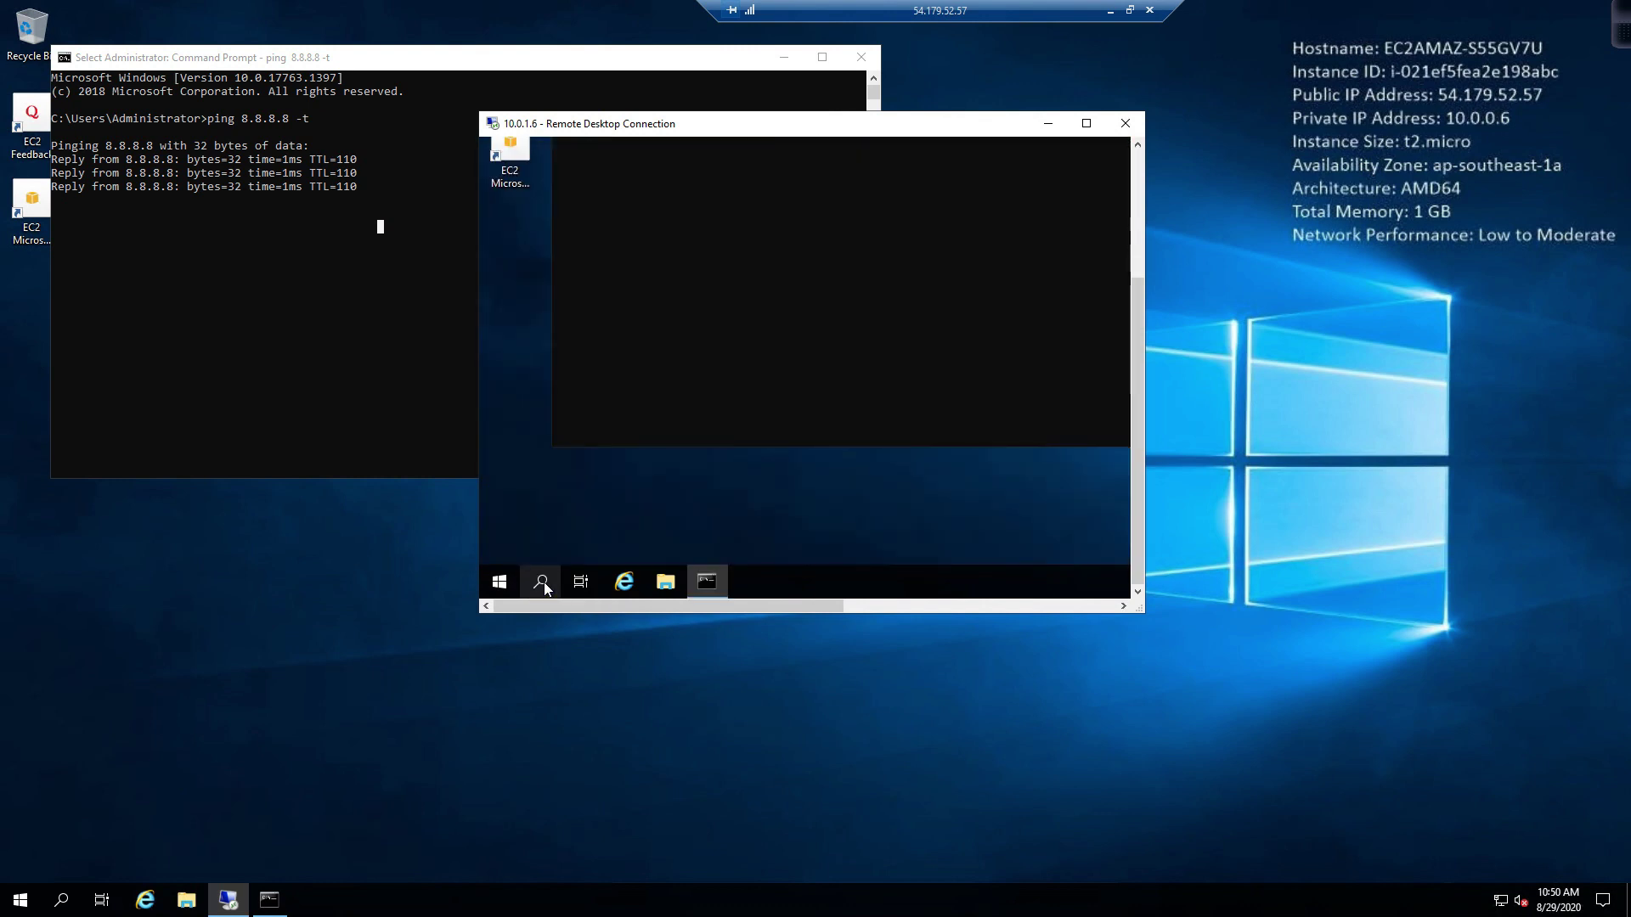
pyautogui.moveTo(1139, 420); pyautogui.dragTo(1138, 323)
pyautogui.write('ping ')
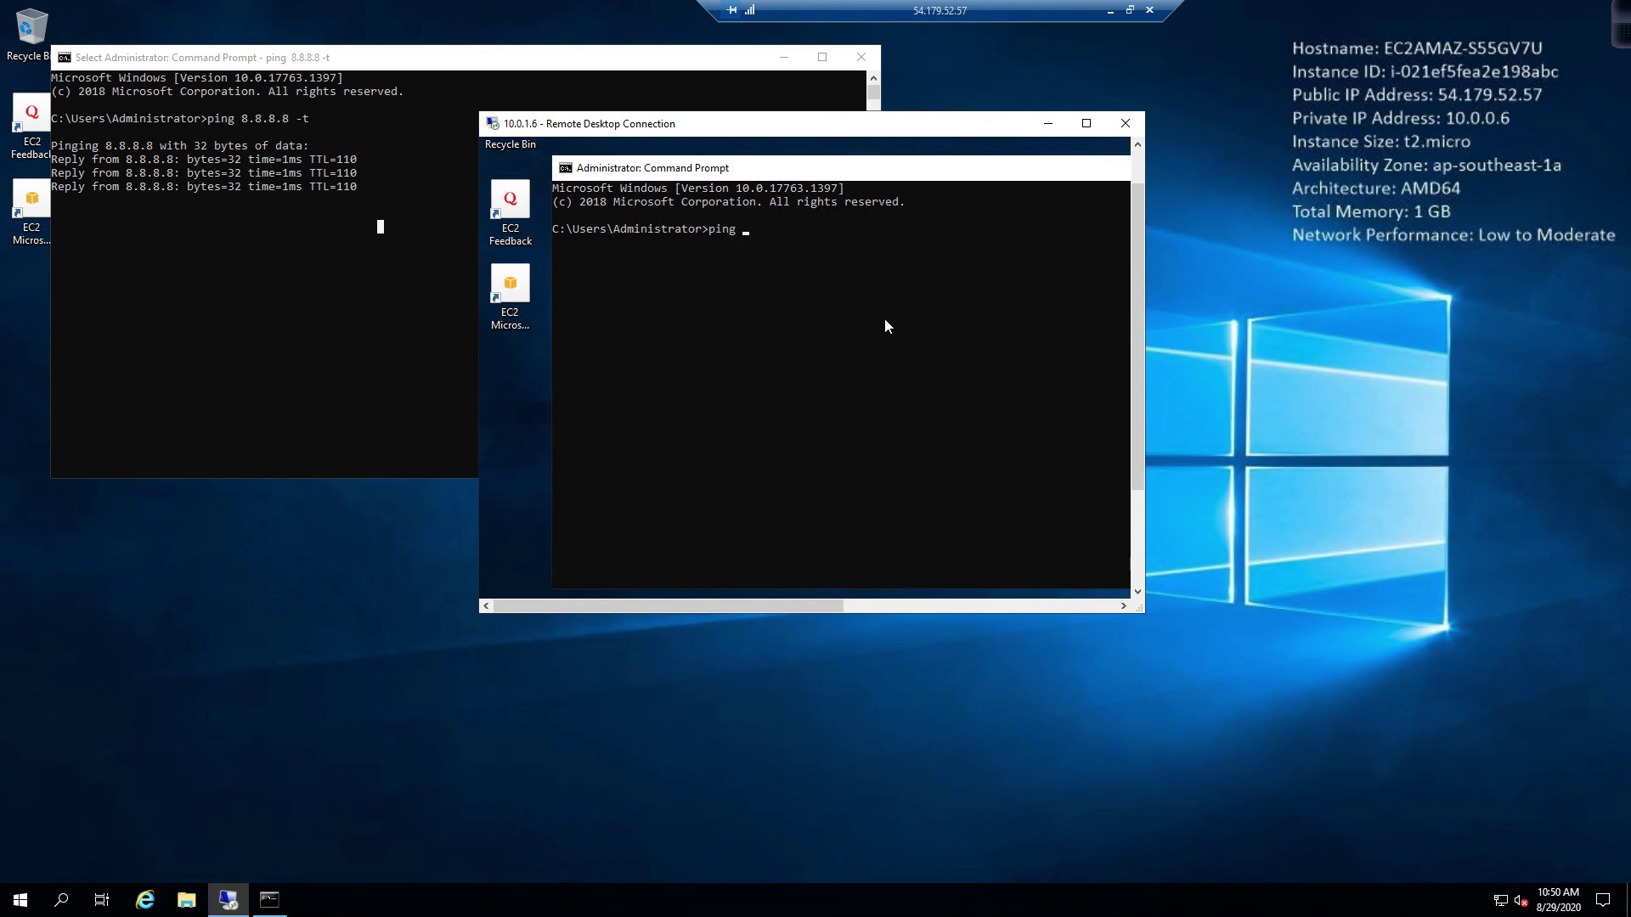
pyautogui.write('8.8.8.8 -t')
pyautogui.press('Return')
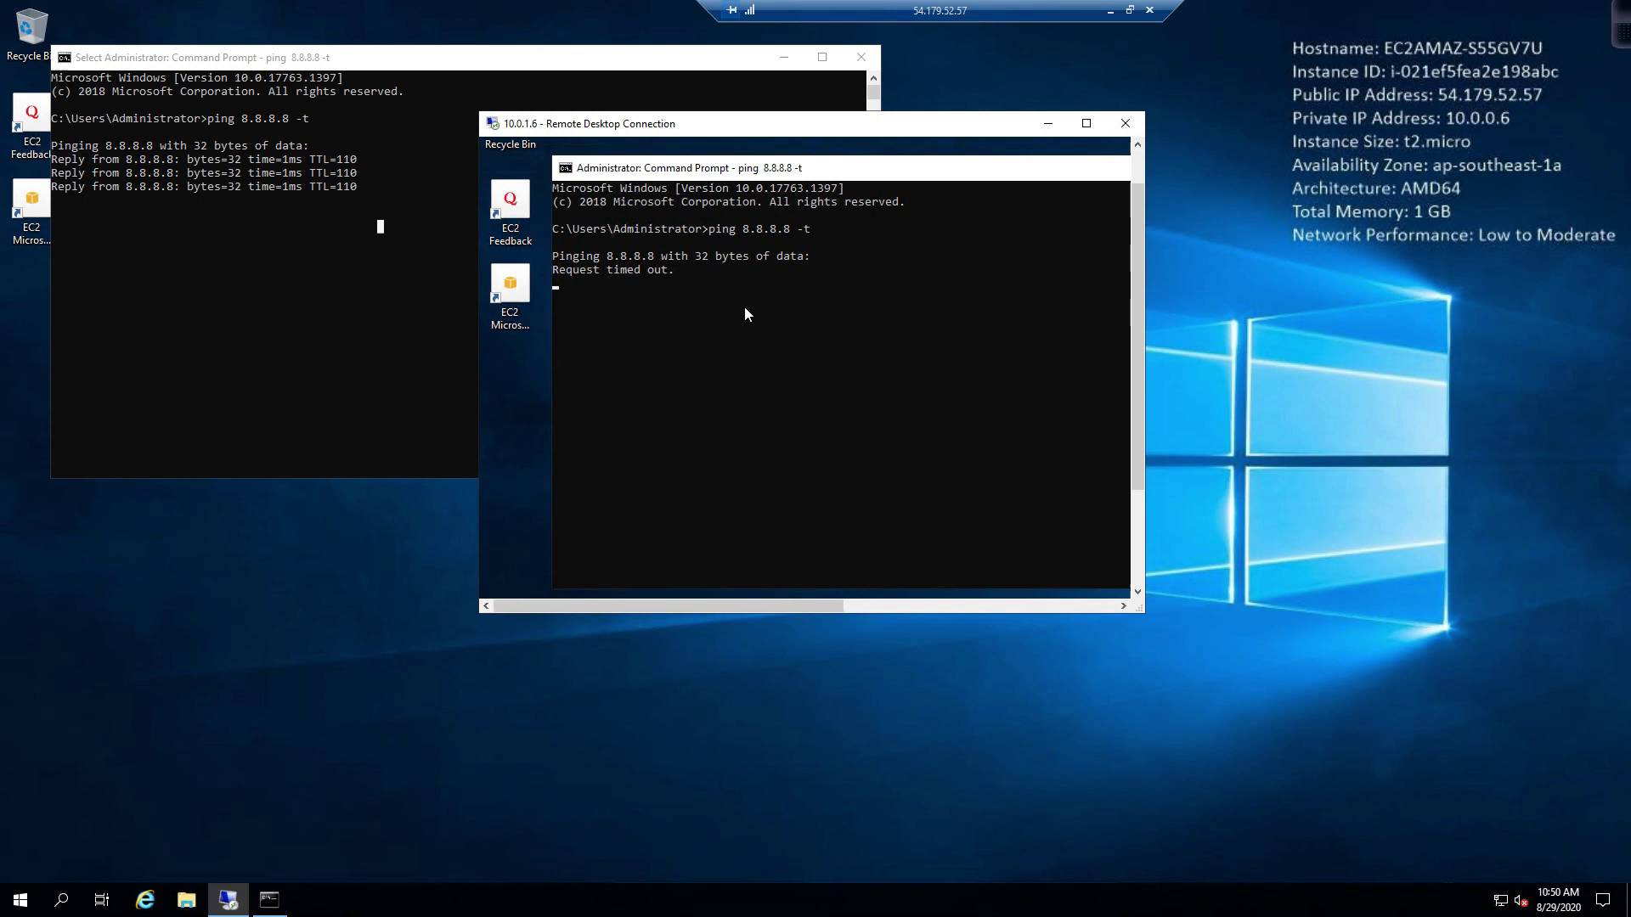
pyautogui.press('super')
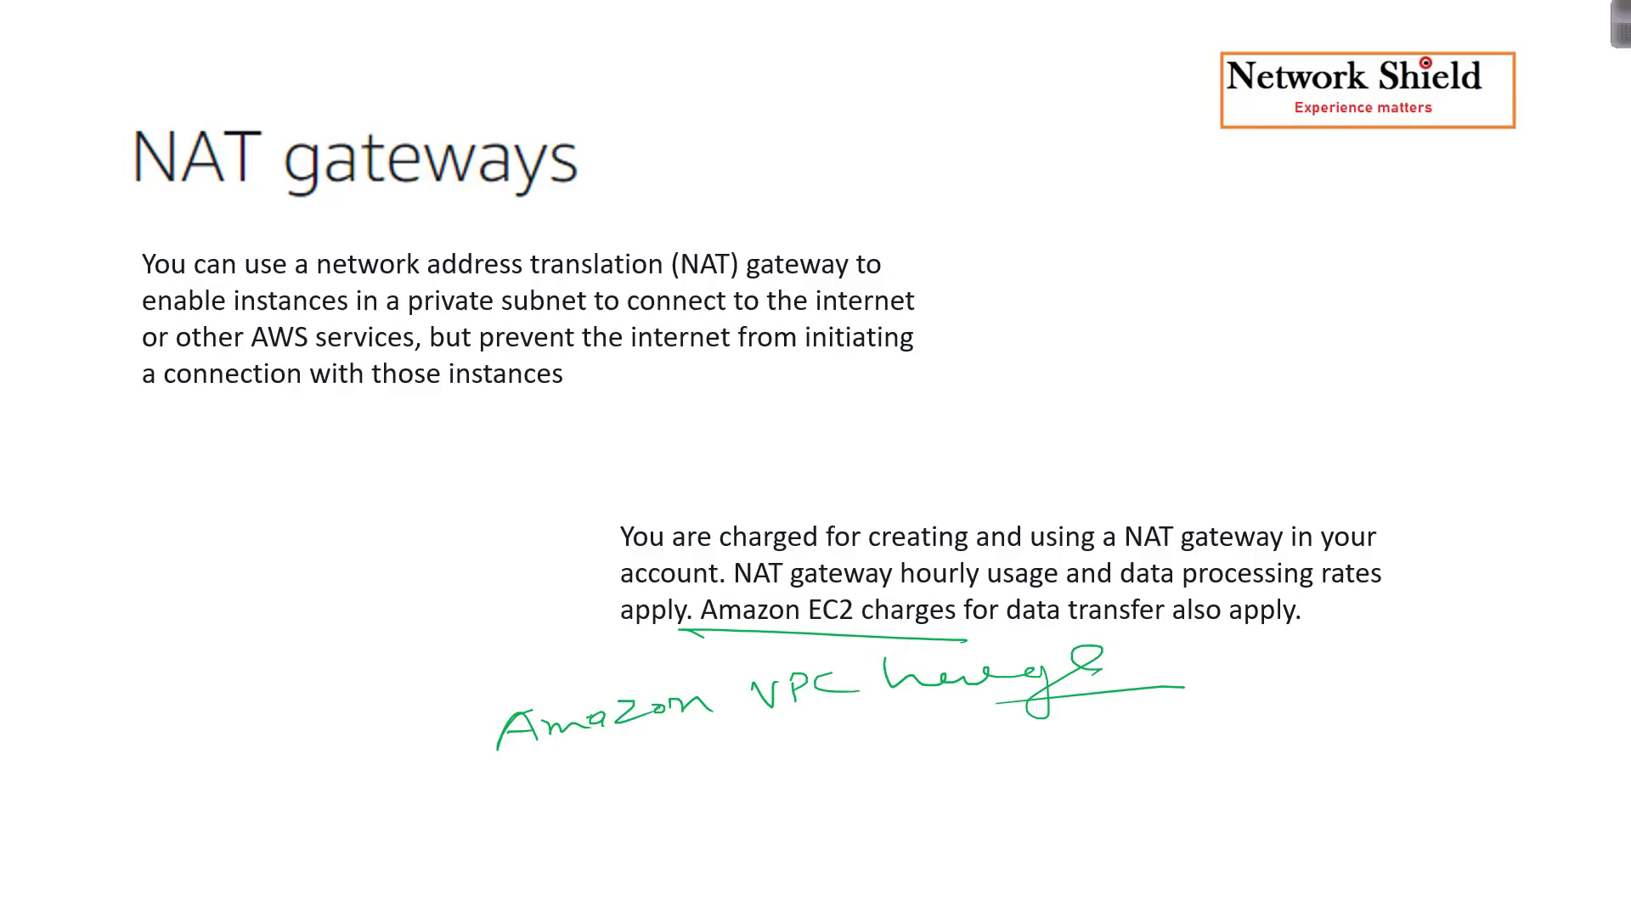
pyautogui.click(1053, 380)
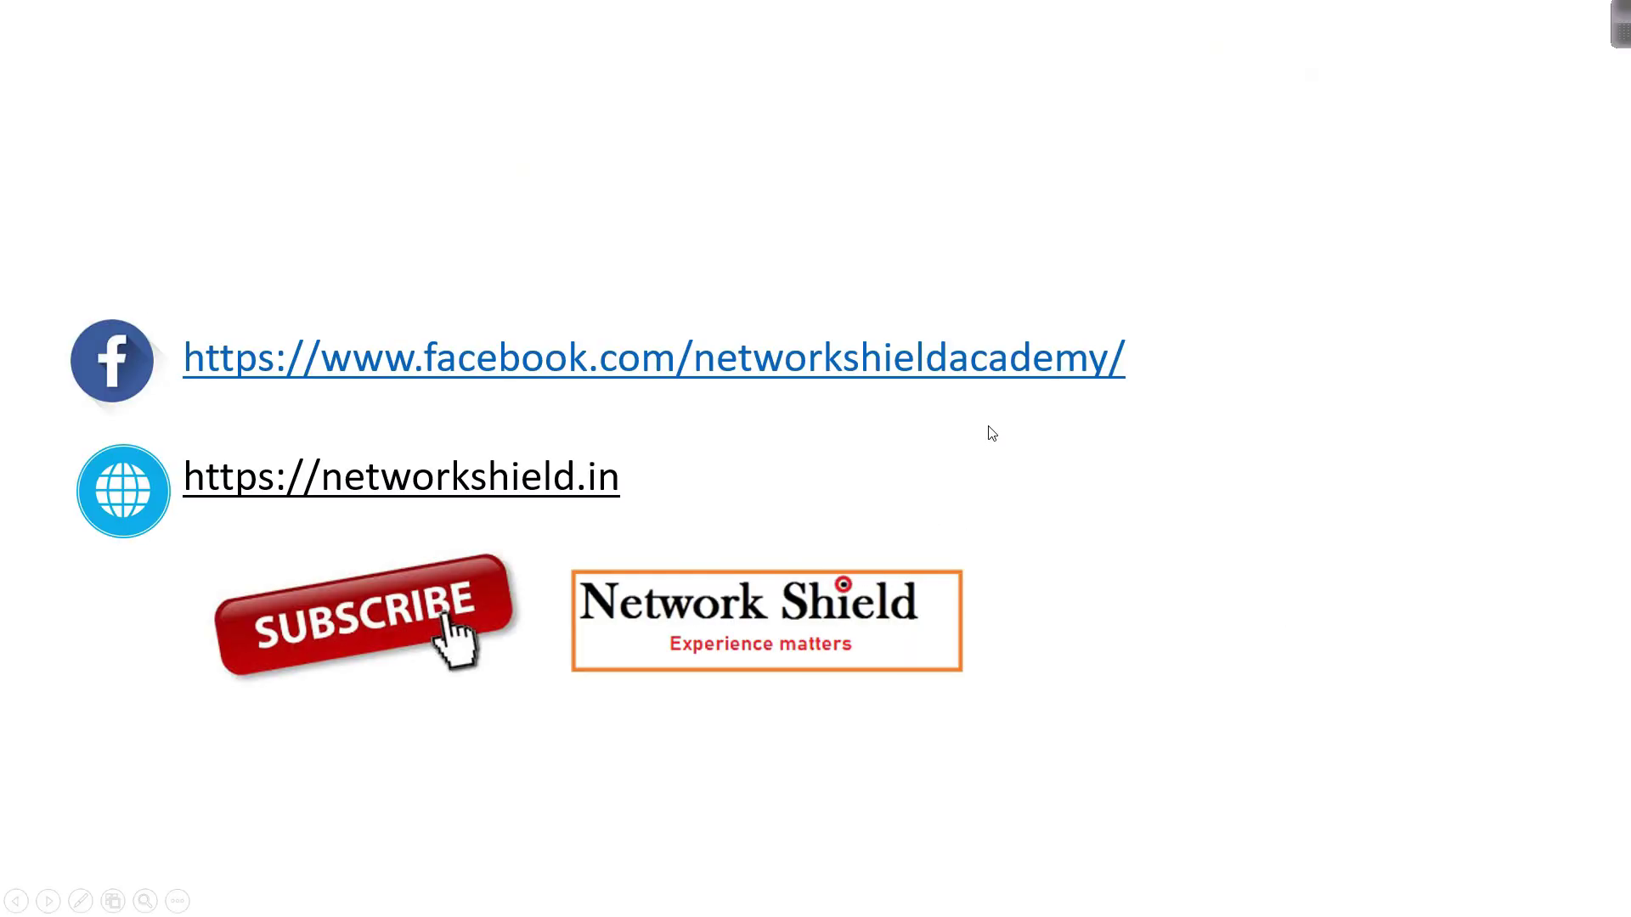
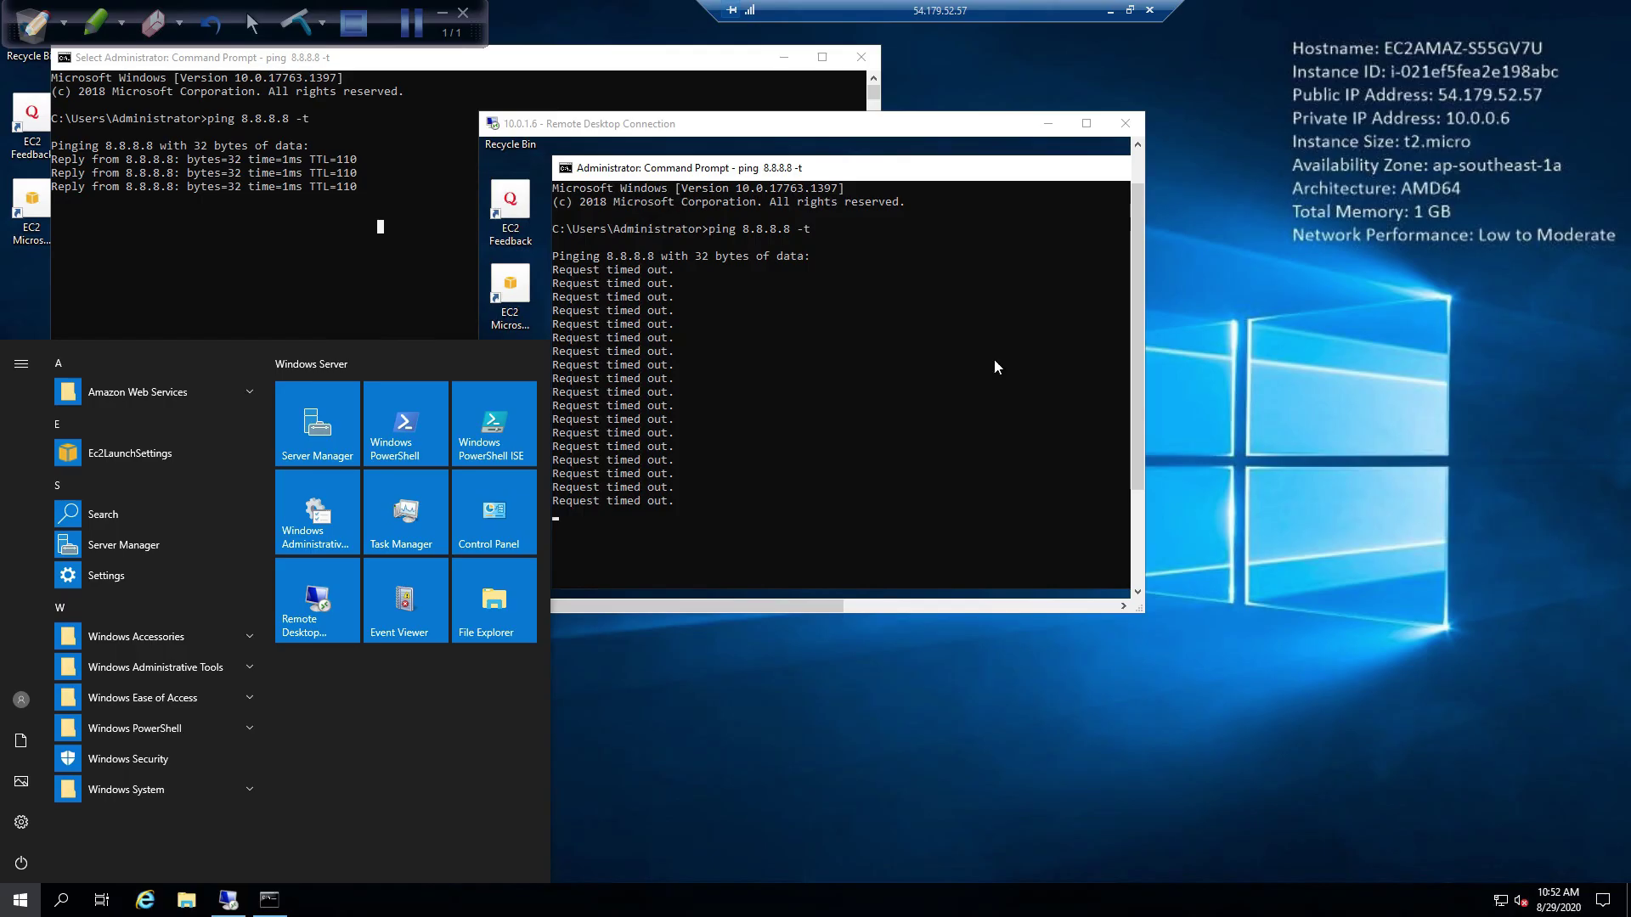
pyautogui.click(625, 525)
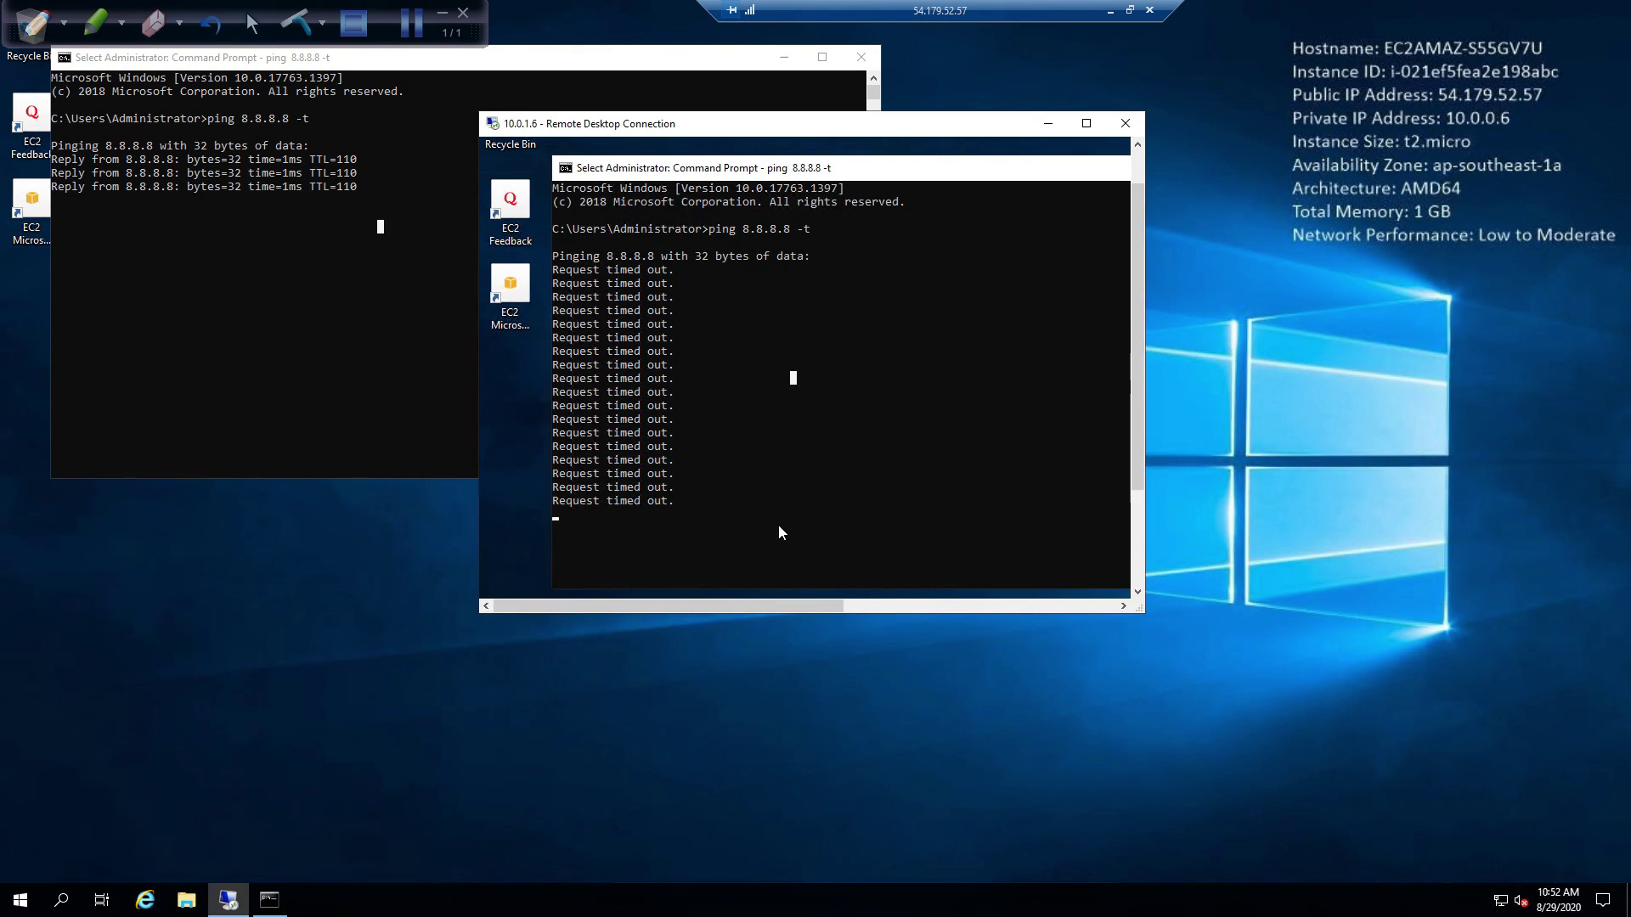
pyautogui.press('super')
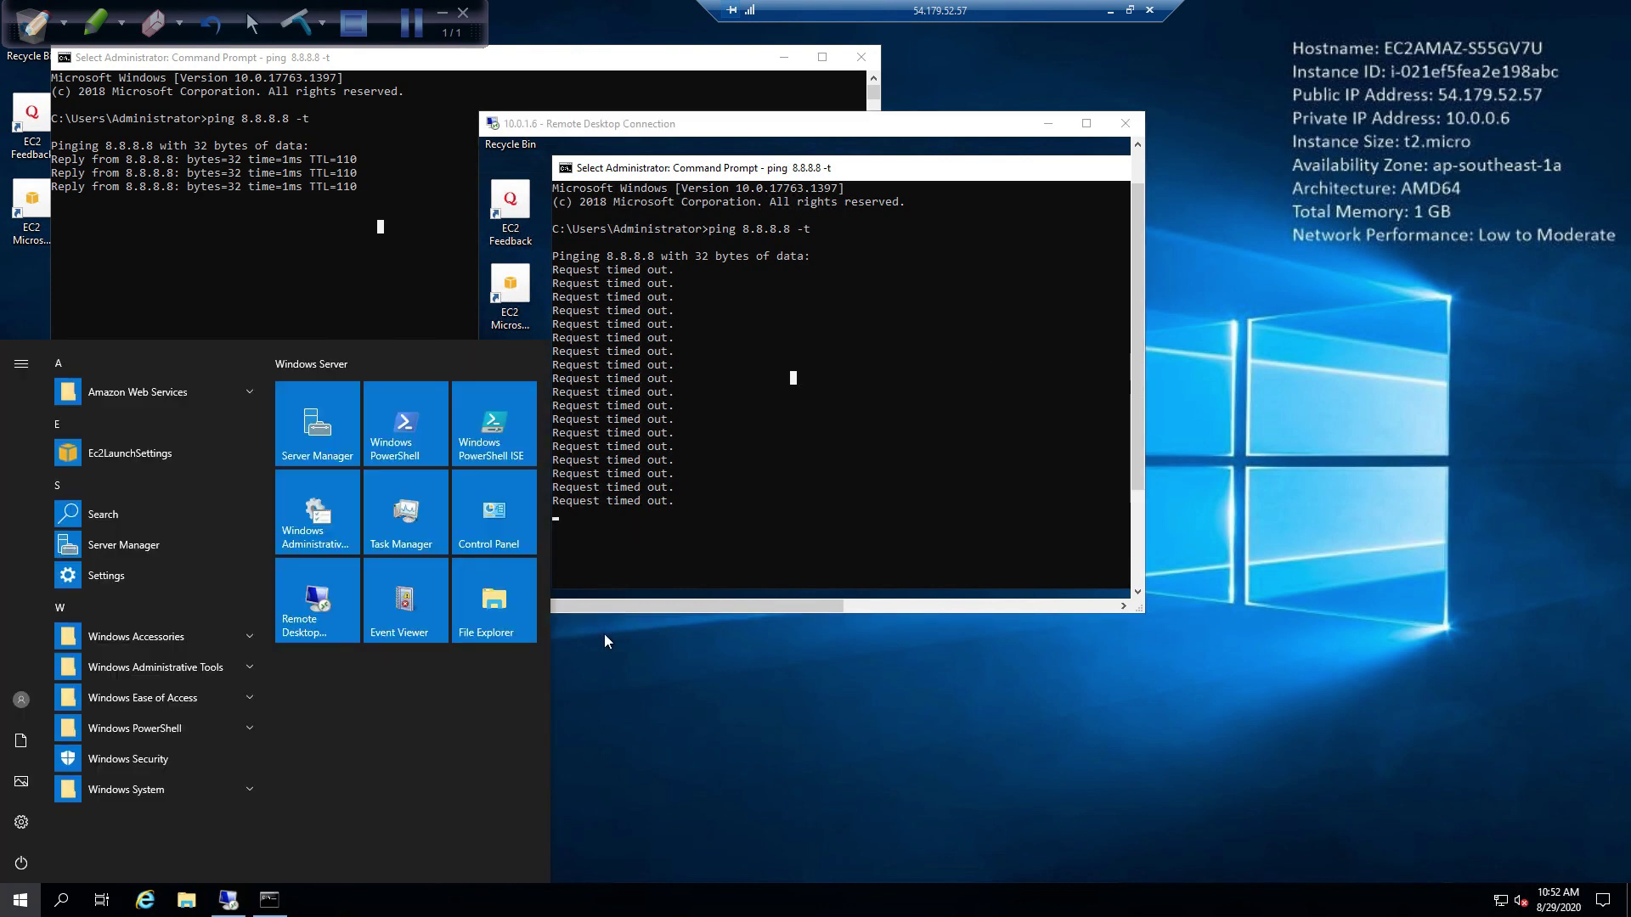
pyautogui.click(553, 659)
pyautogui.press('super')
pyautogui.press('super')
pyautogui.hotkey('alt', 'Tab')
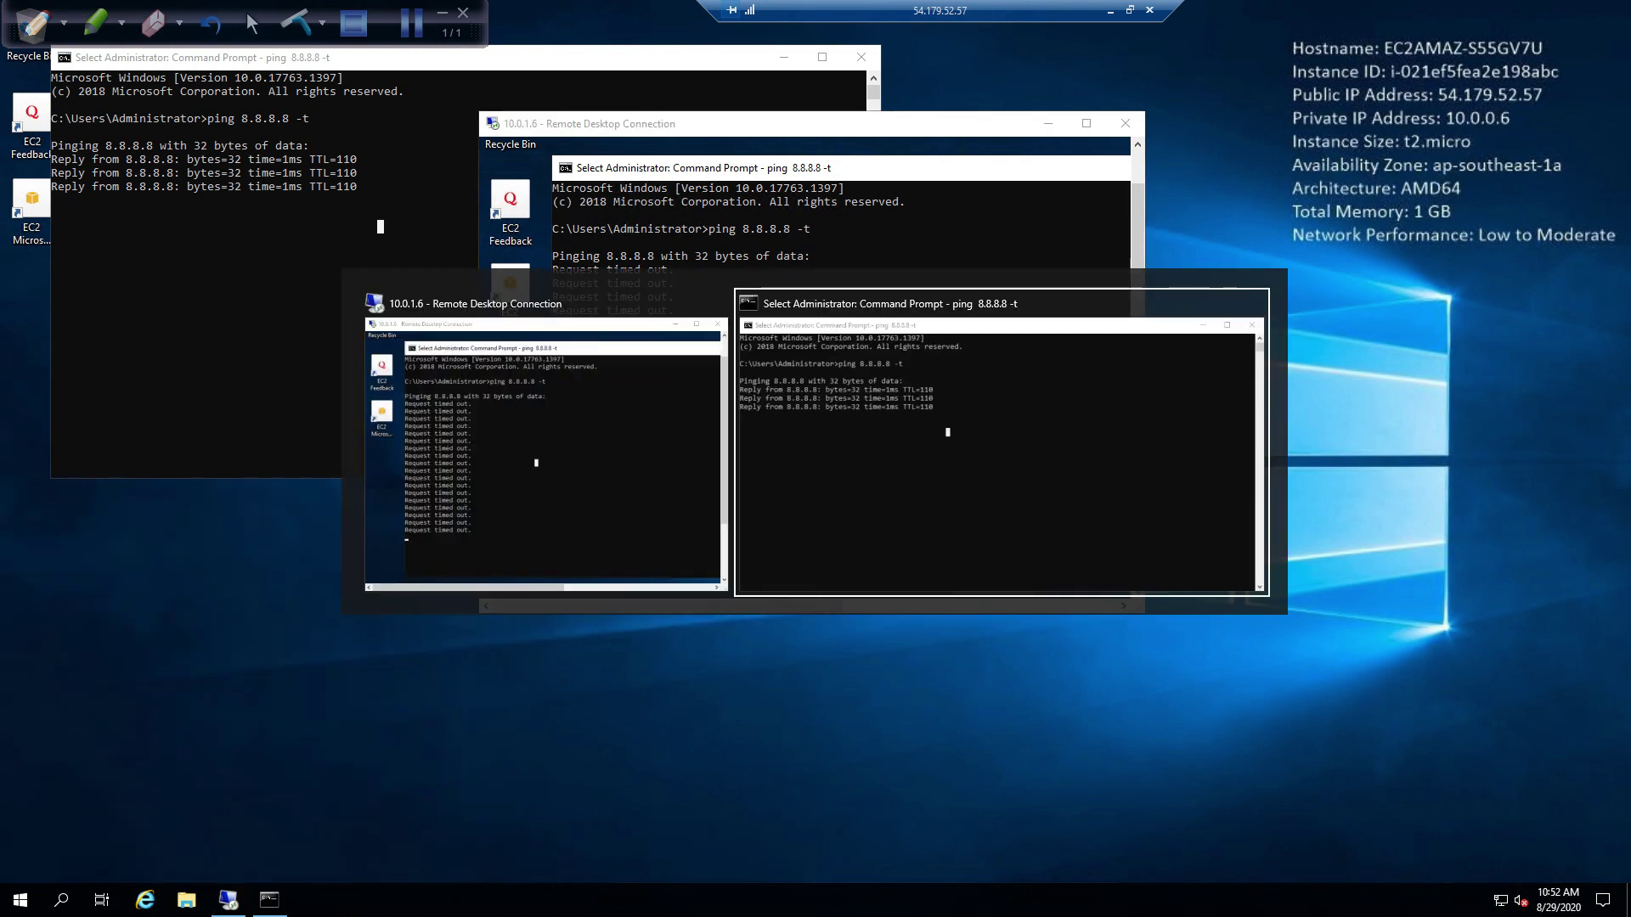
pyautogui.click(608, 508)
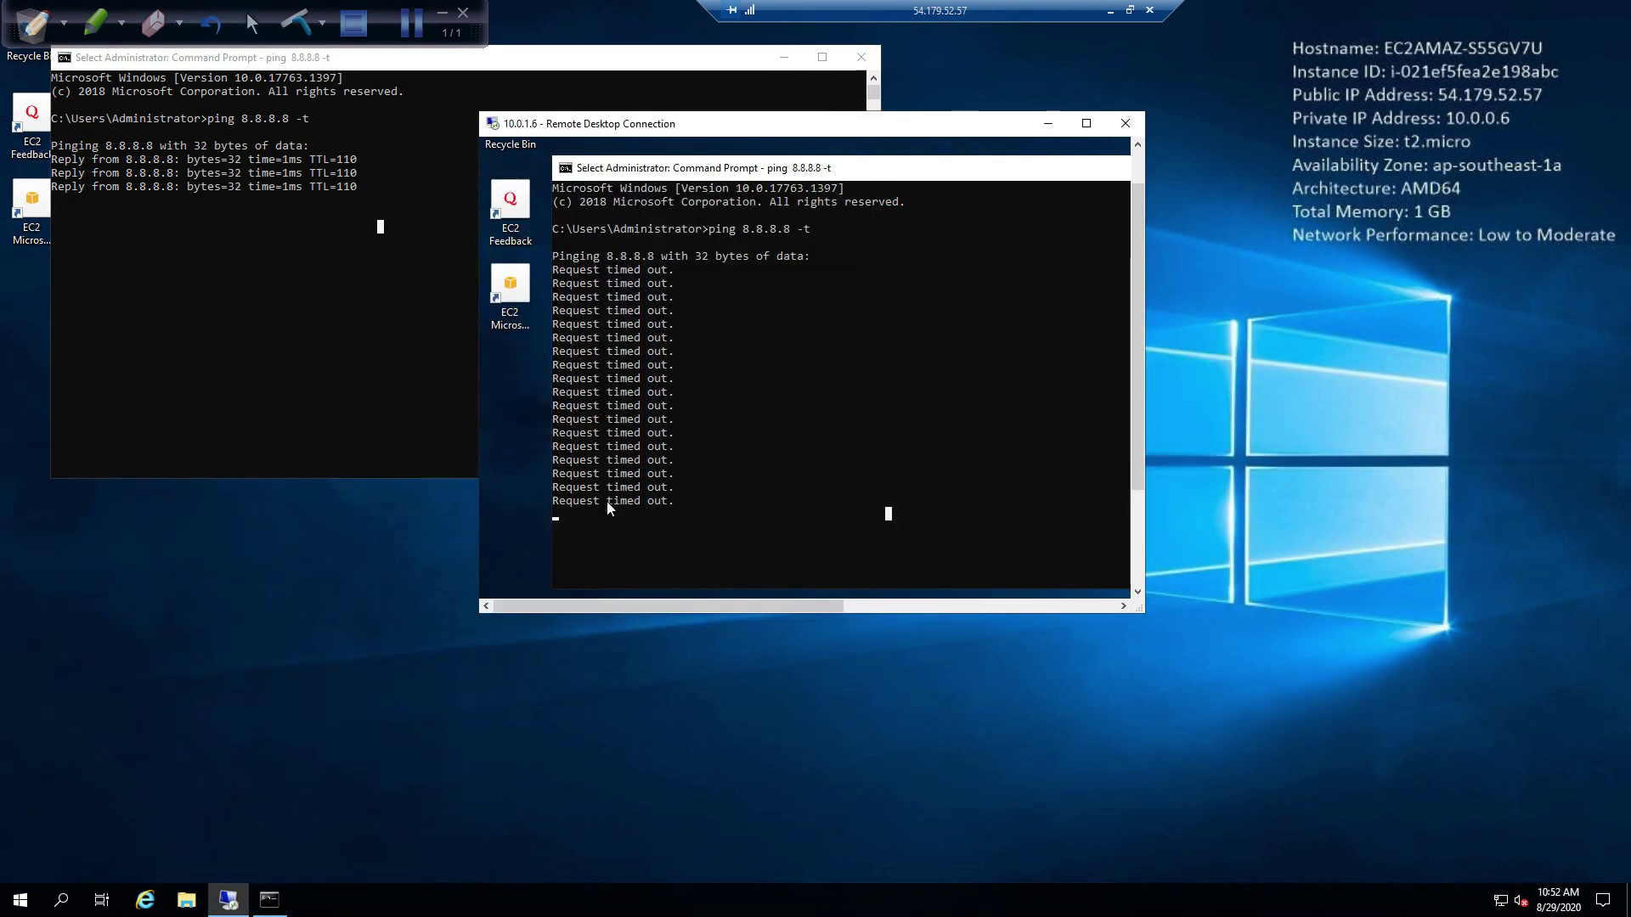
pyautogui.press('super')
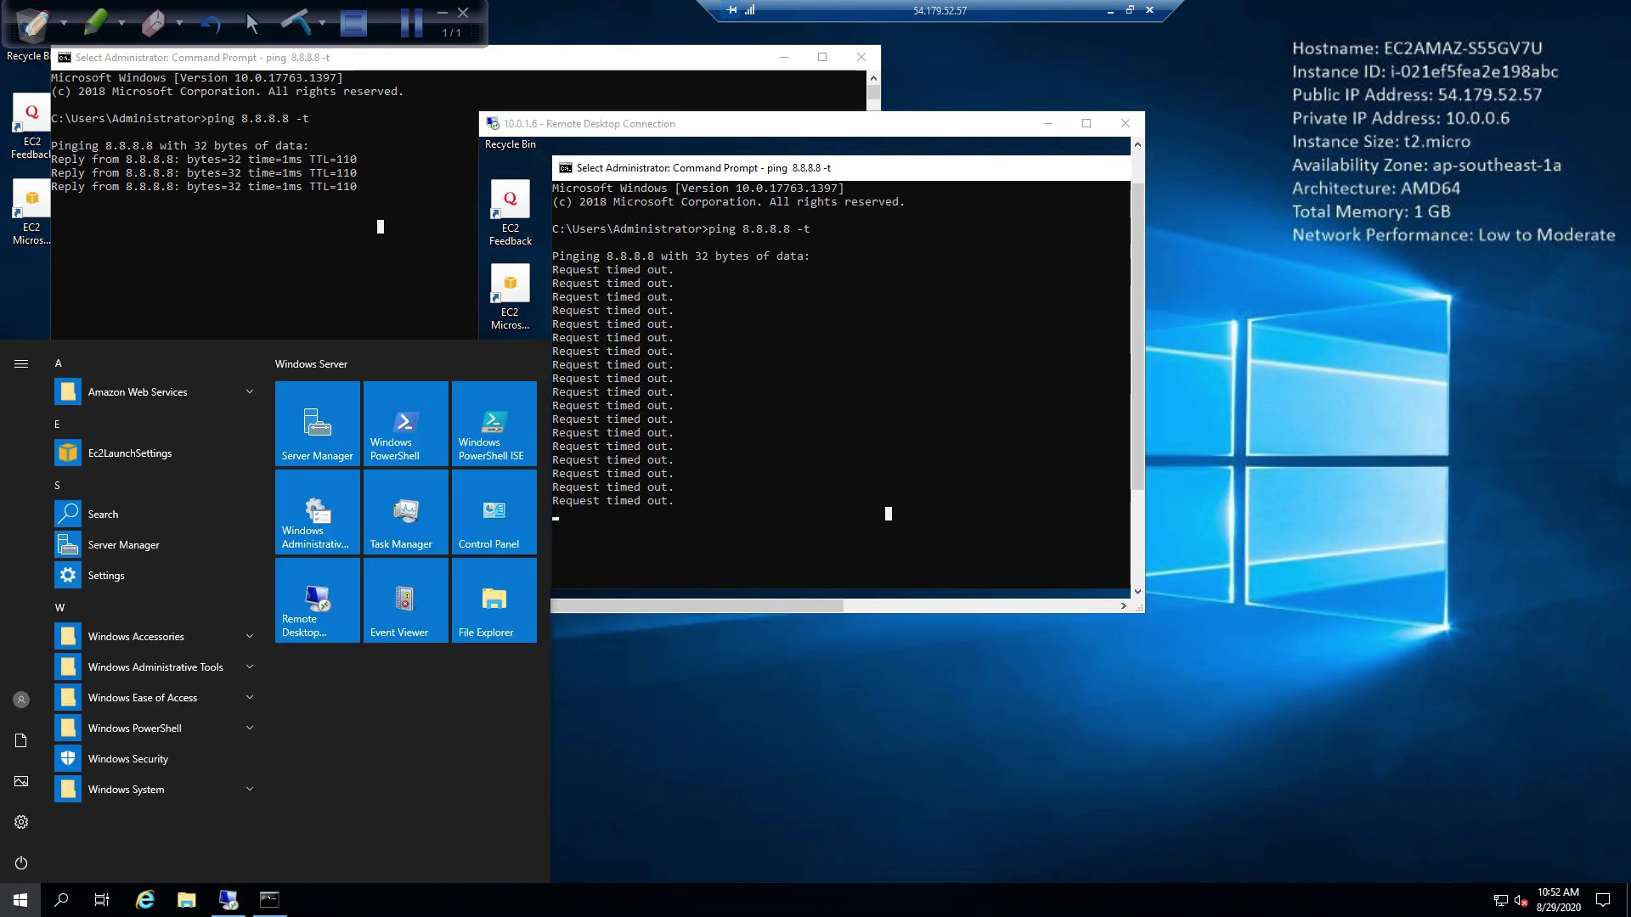
# Switch back to the AWS console in the browser and open the NAT gateways list of the VPC service
pyautogui.click(911, 726)
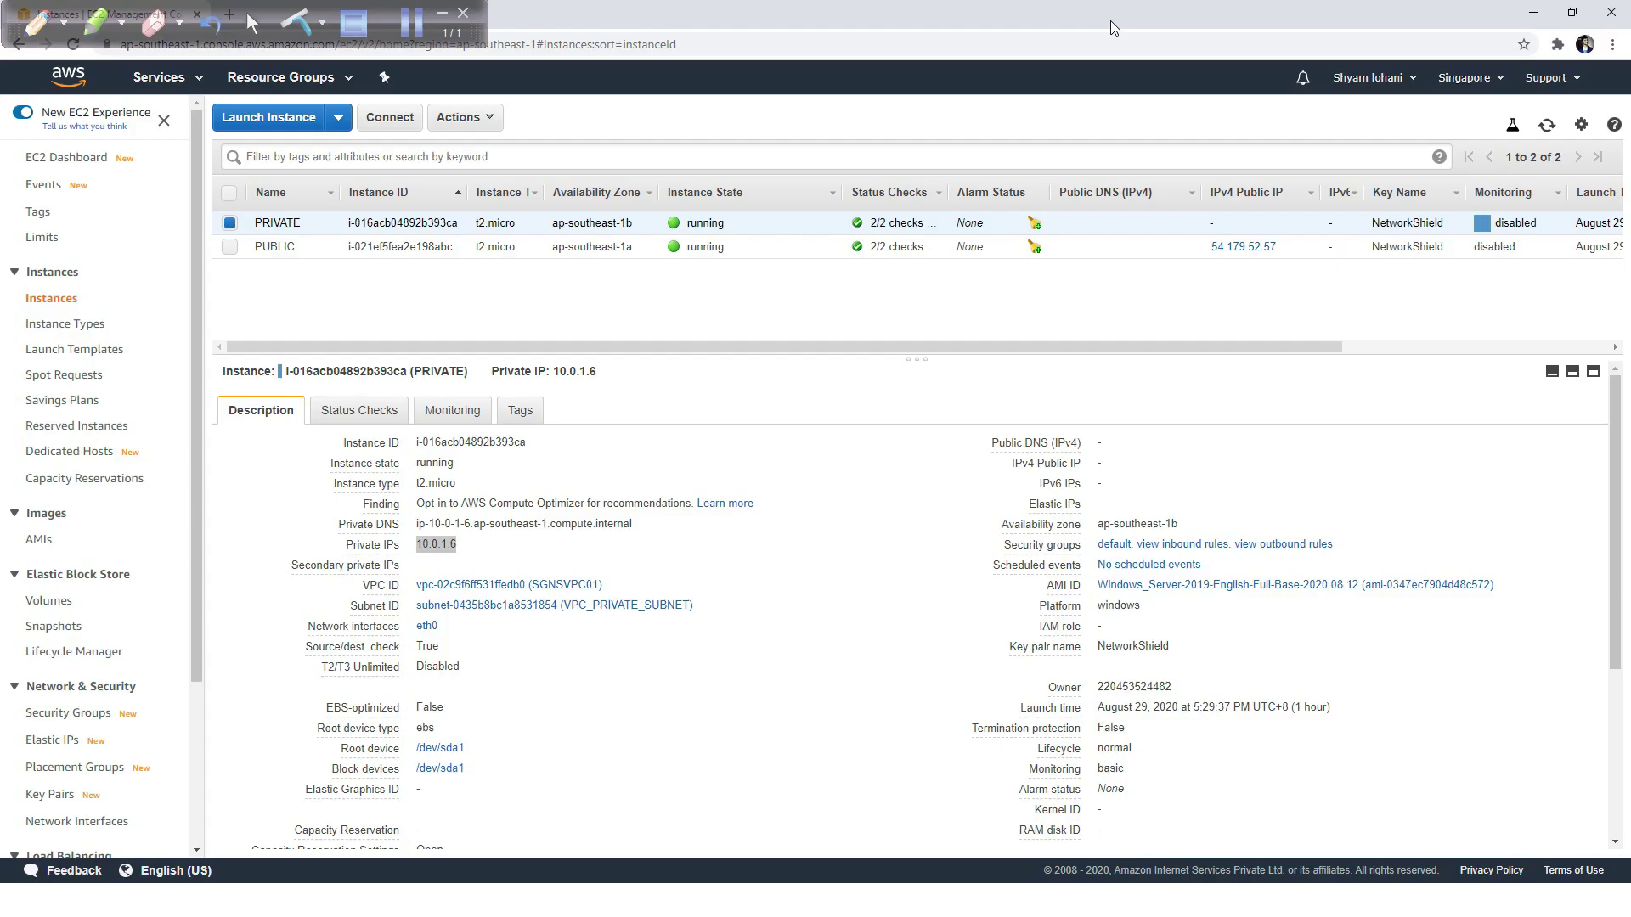
pyautogui.doubleClick(436, 544)
pyautogui.click(375, 312)
pyautogui.scroll(-3, 183, 493)
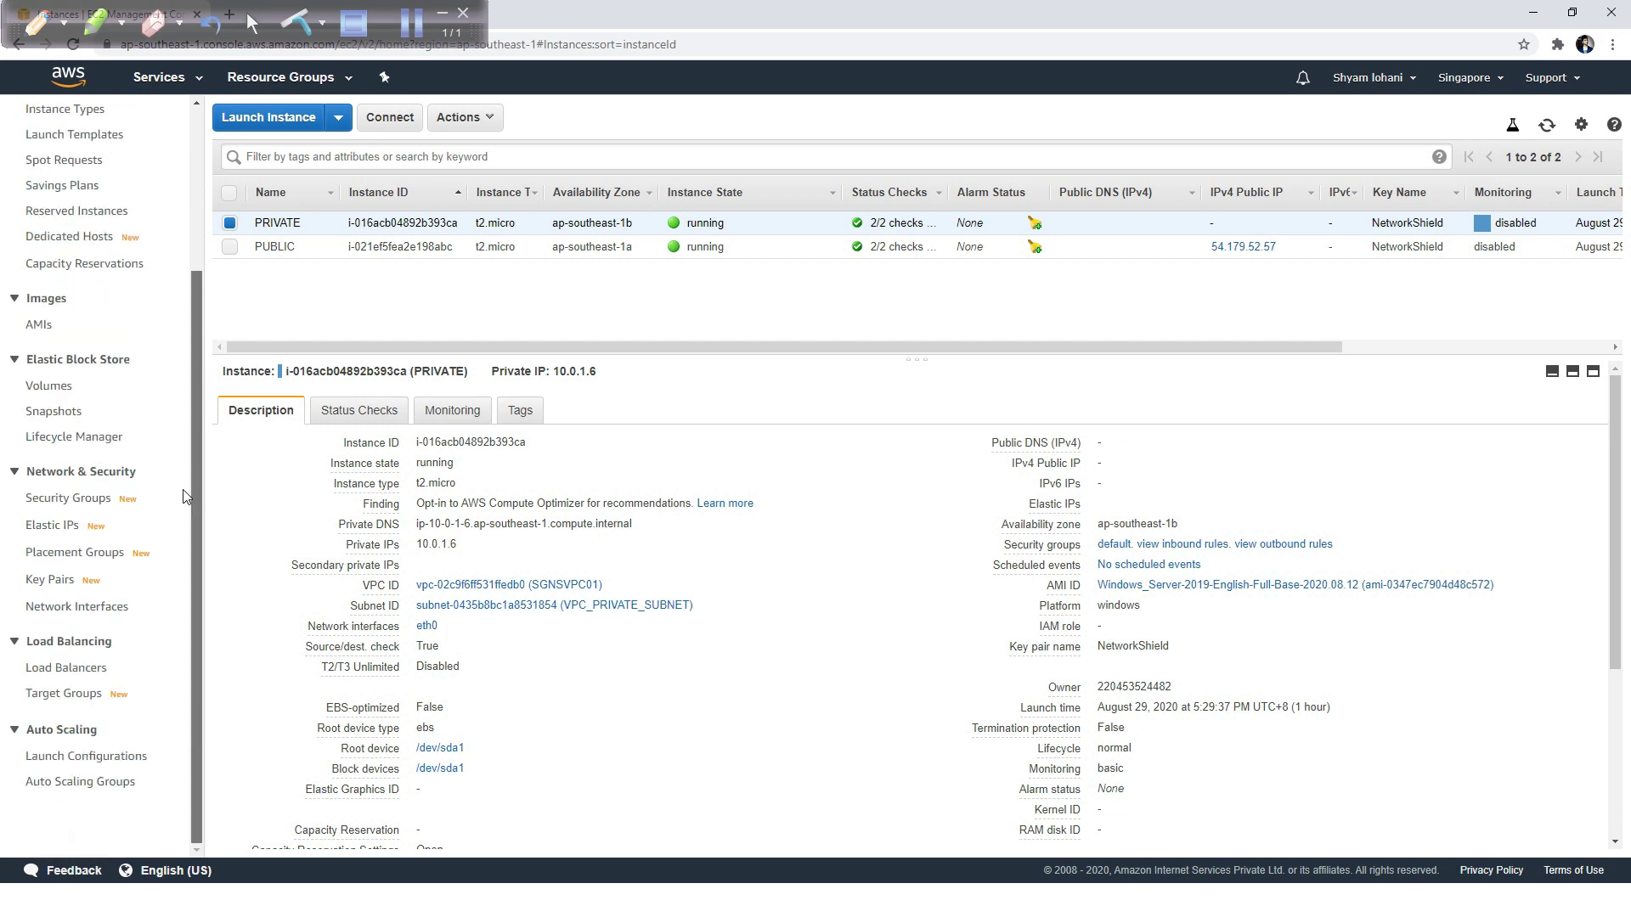
pyautogui.scroll(3, 183, 493)
pyautogui.click(442, 12)
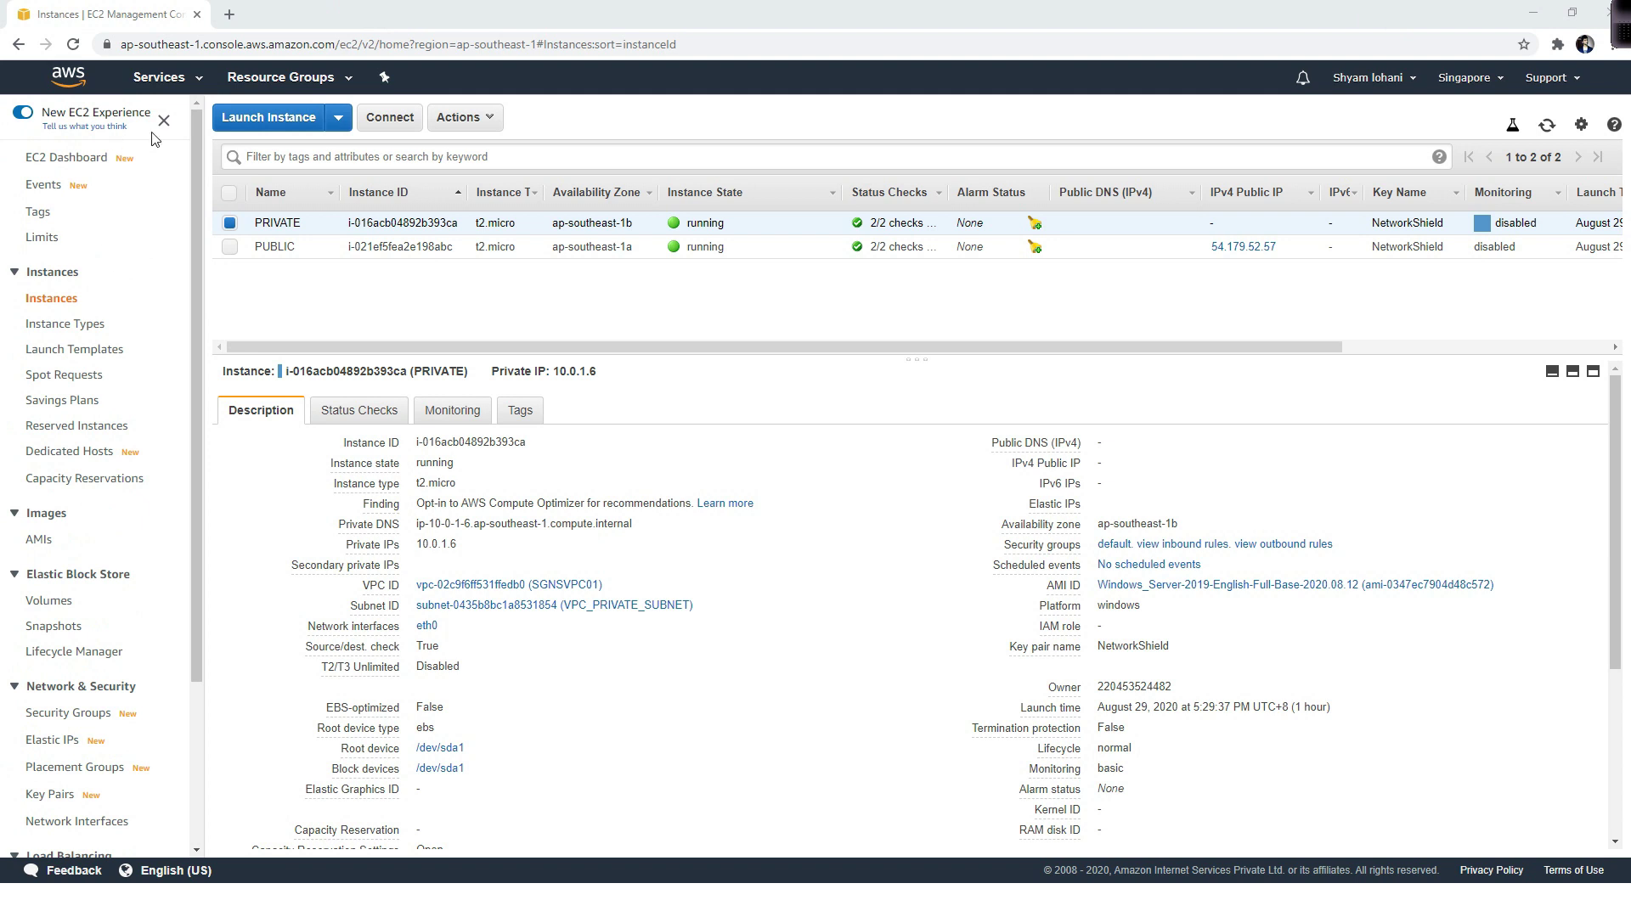
pyautogui.click(167, 78)
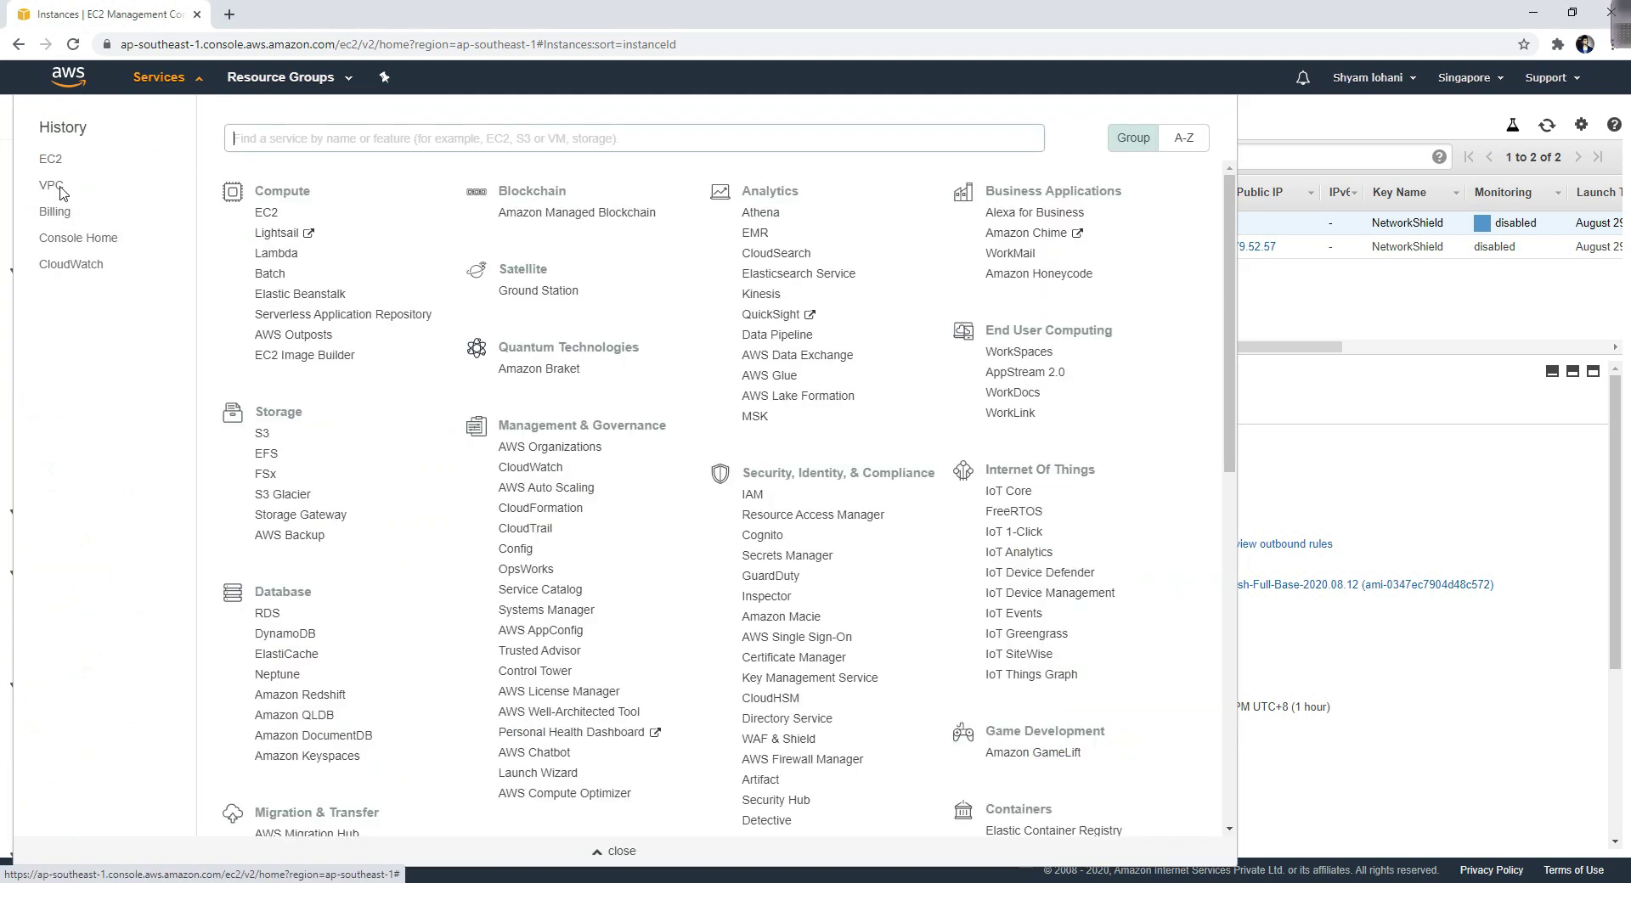
pyautogui.click(52, 187)
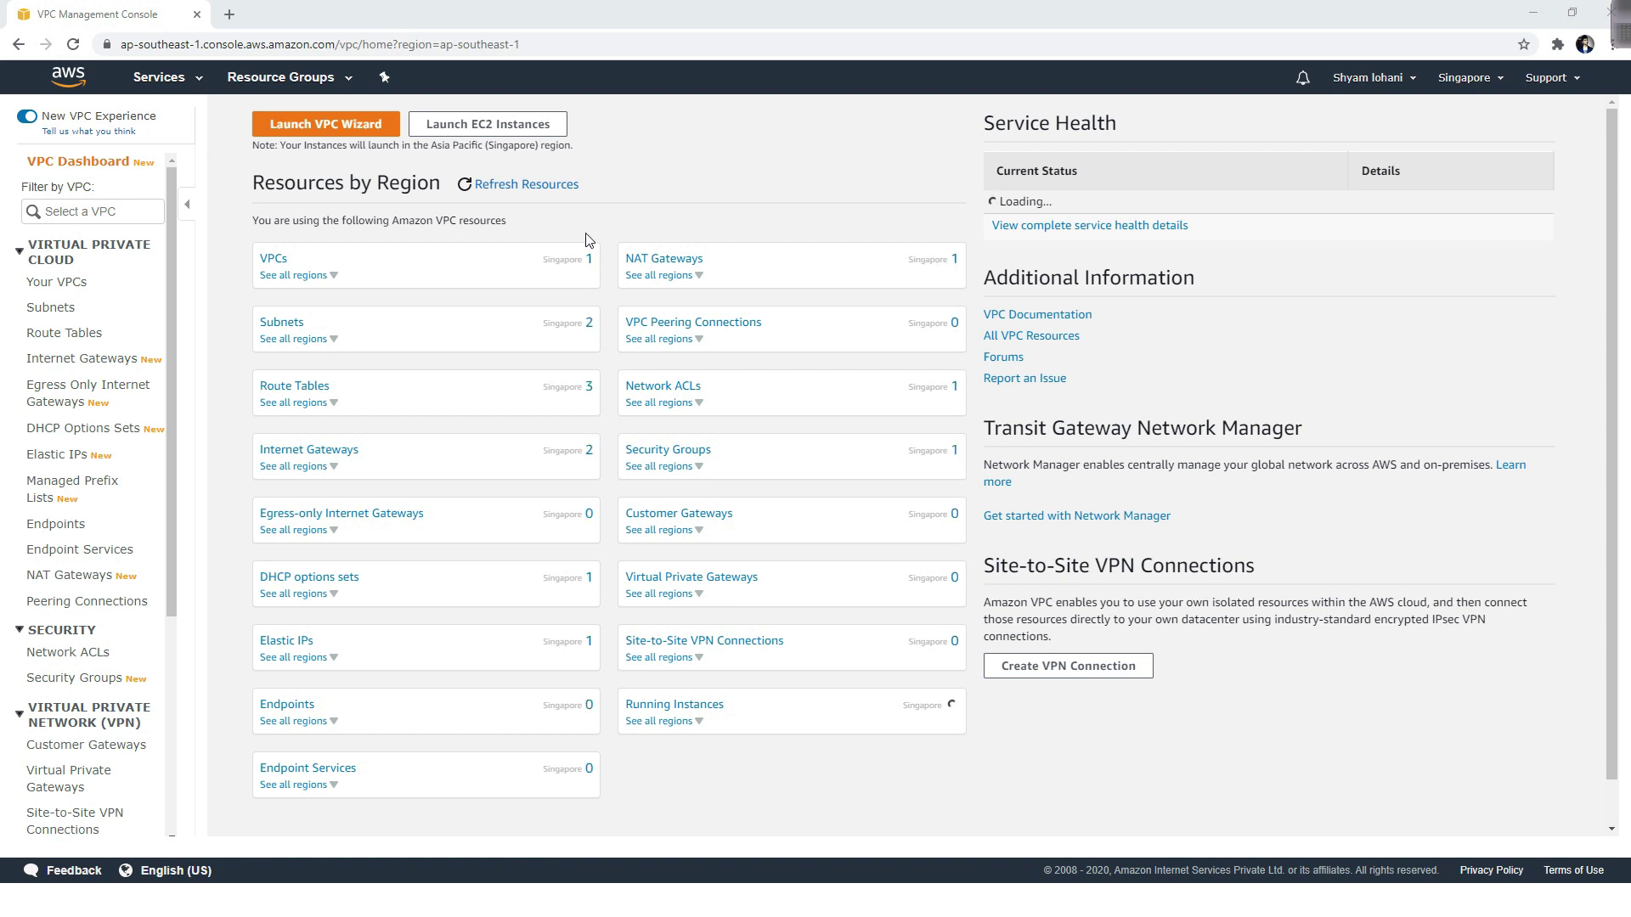
pyautogui.click(77, 581)
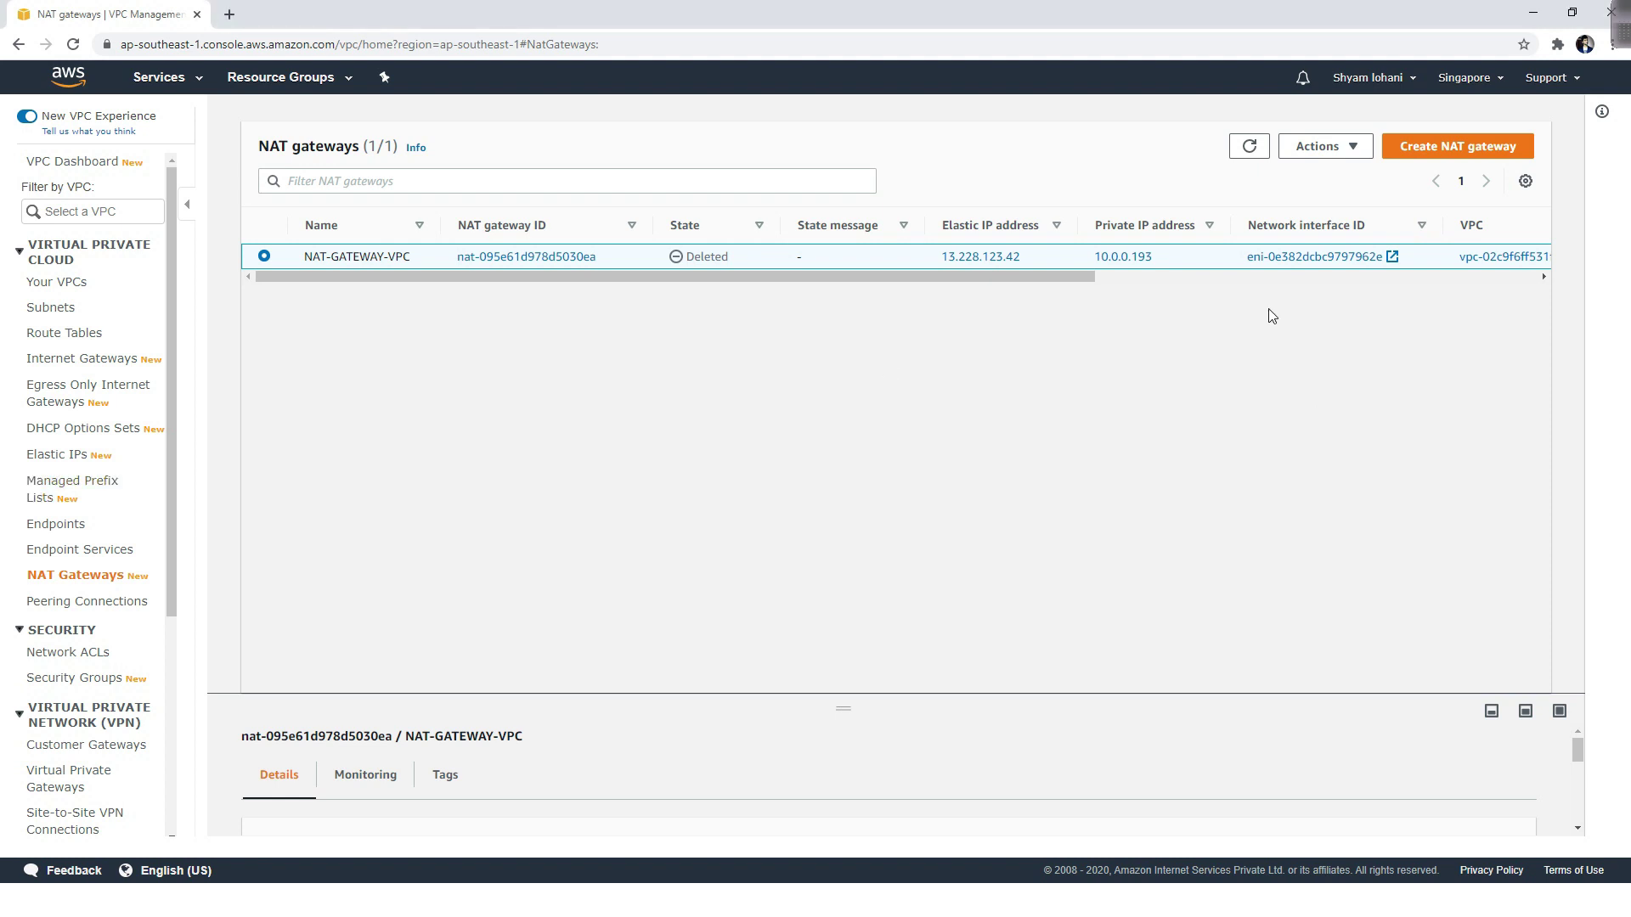
# Start a new NAT gateway named Network_Shield_nat_gateway and place it in the VPC_PUBLIC_SUBNET subnet
pyautogui.moveTo(739, 267); pyautogui.dragTo(735, 263)
pyautogui.click(639, 322)
pyautogui.click(1429, 152)
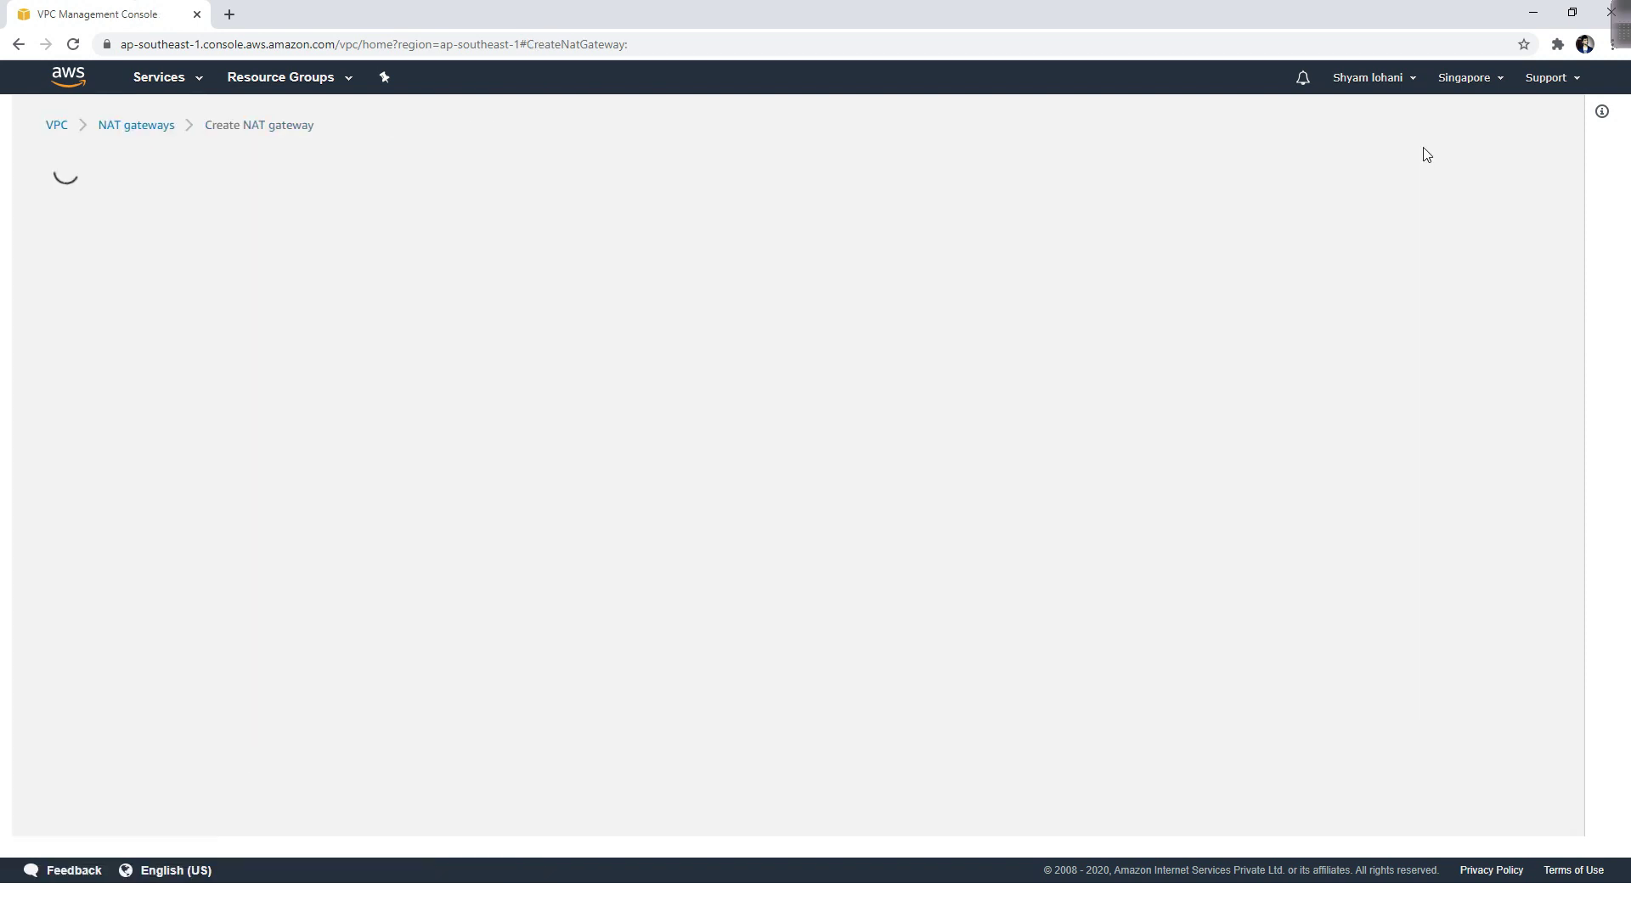
pyautogui.click(147, 340)
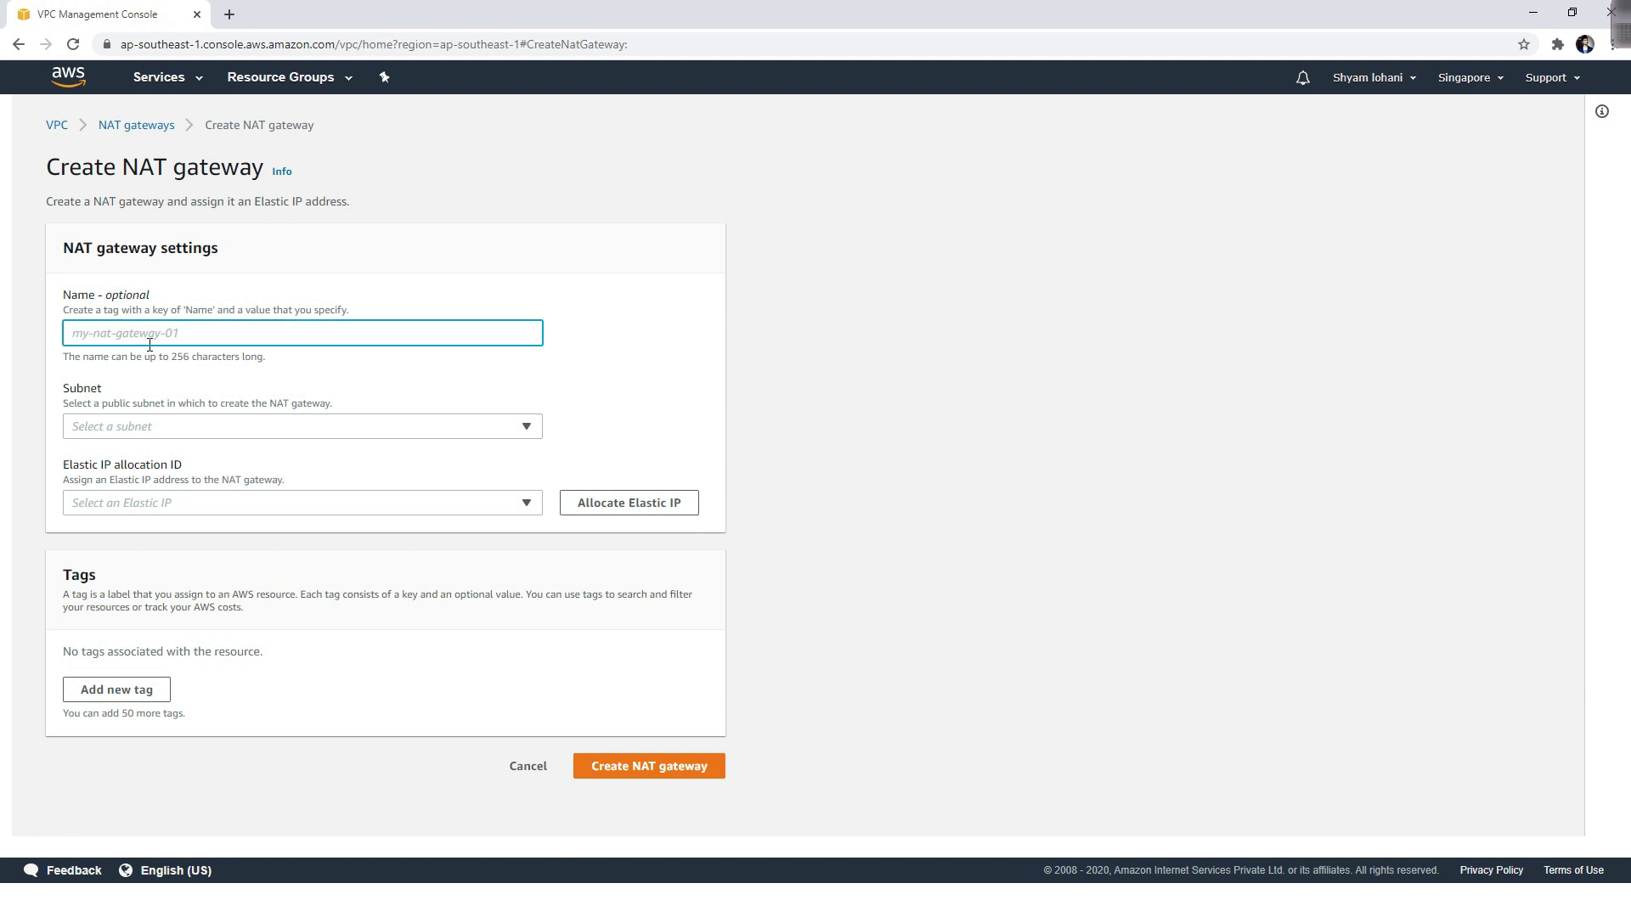
pyautogui.write('Network_Shie')
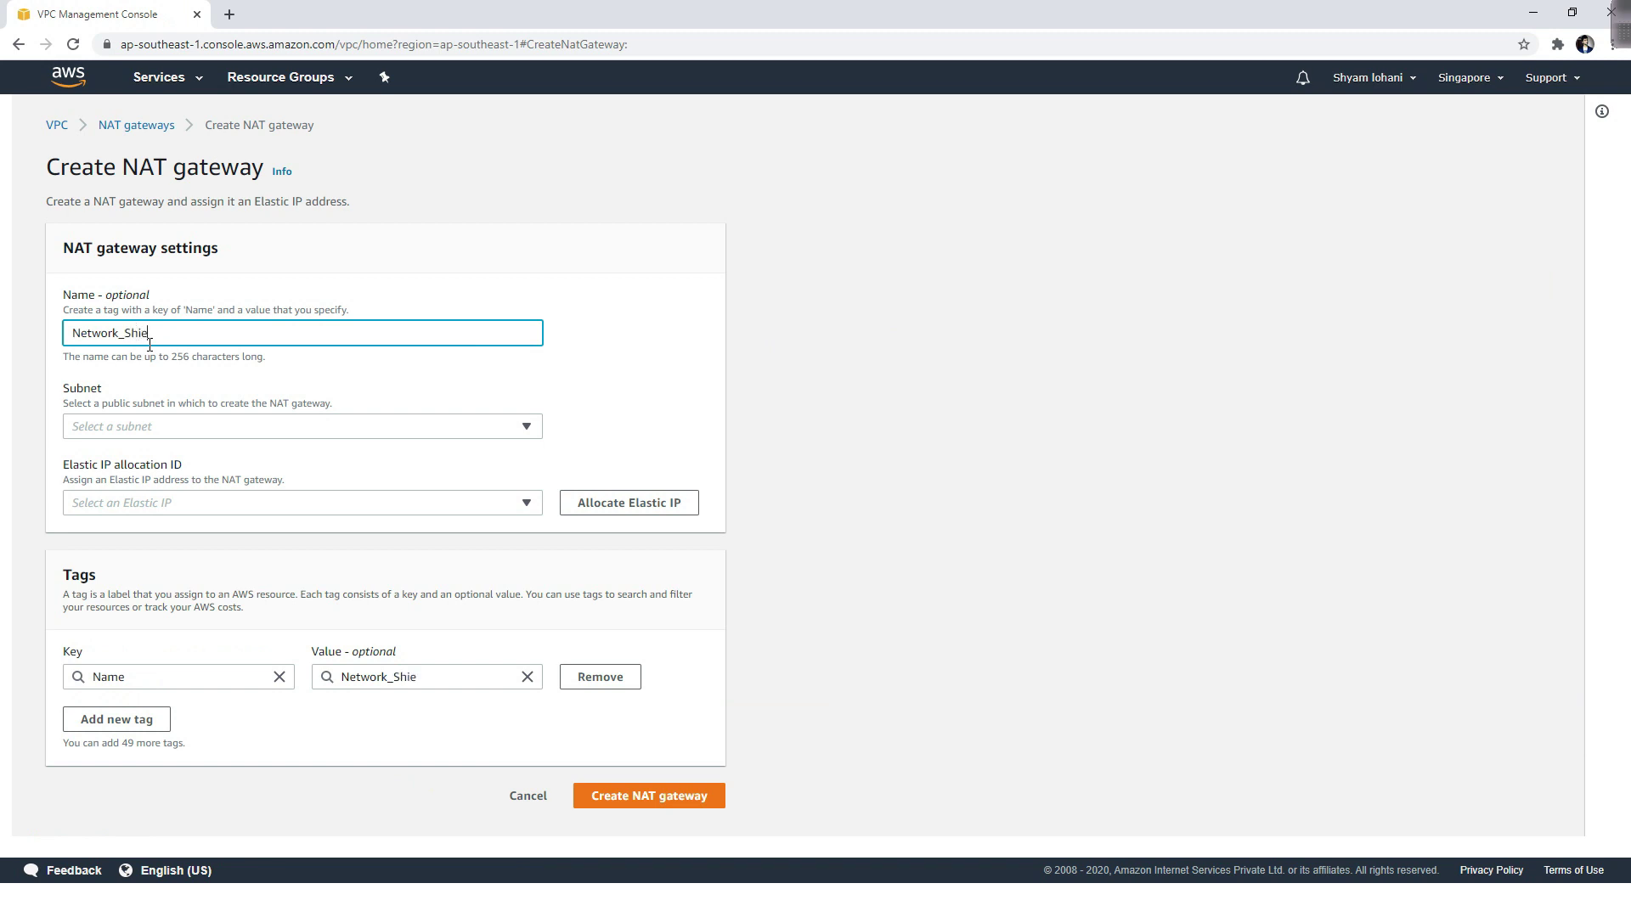
pyautogui.write('ld_nat_gateway')
pyautogui.click(150, 437)
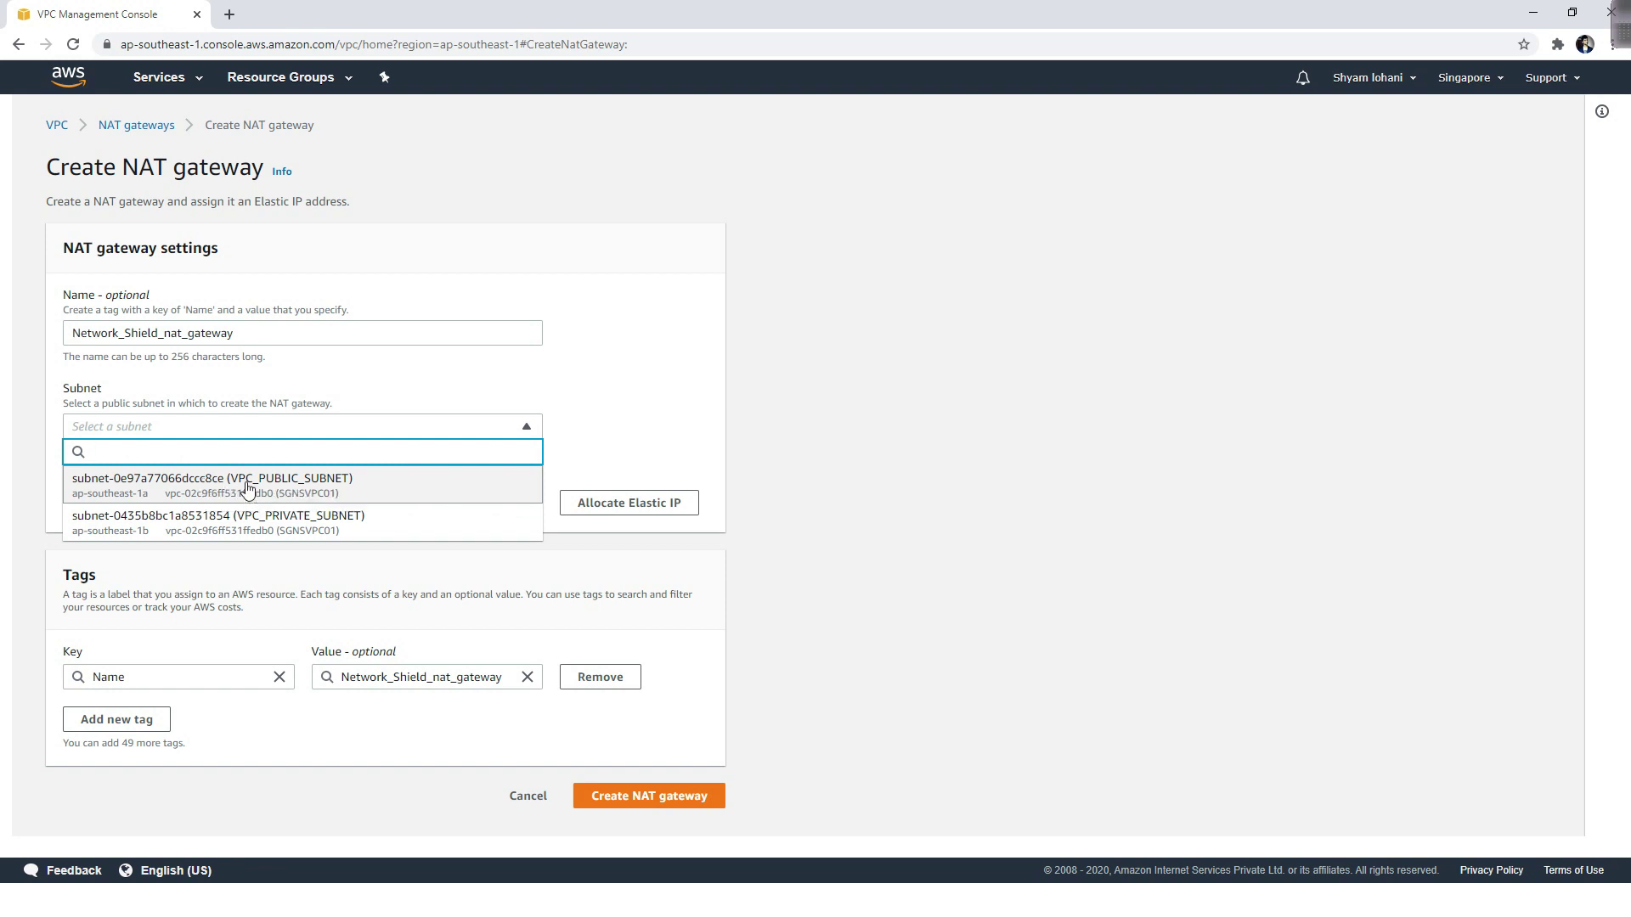
pyautogui.click(204, 484)
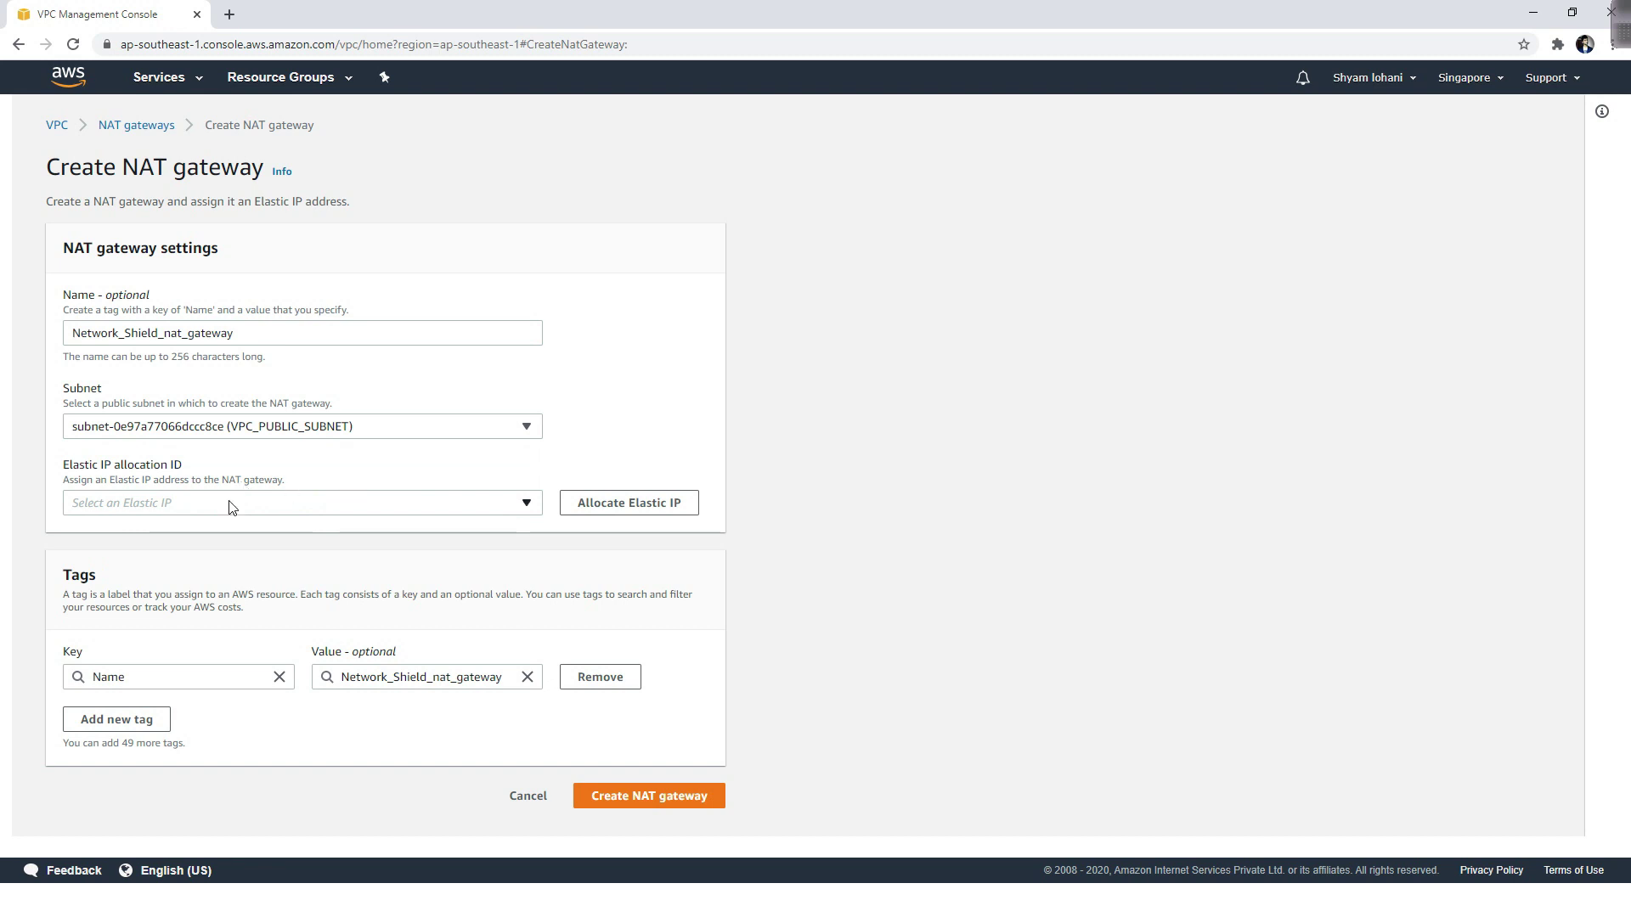
# Allocate a new Elastic IP for the NAT gateway and create the gateway
pyautogui.click(164, 508)
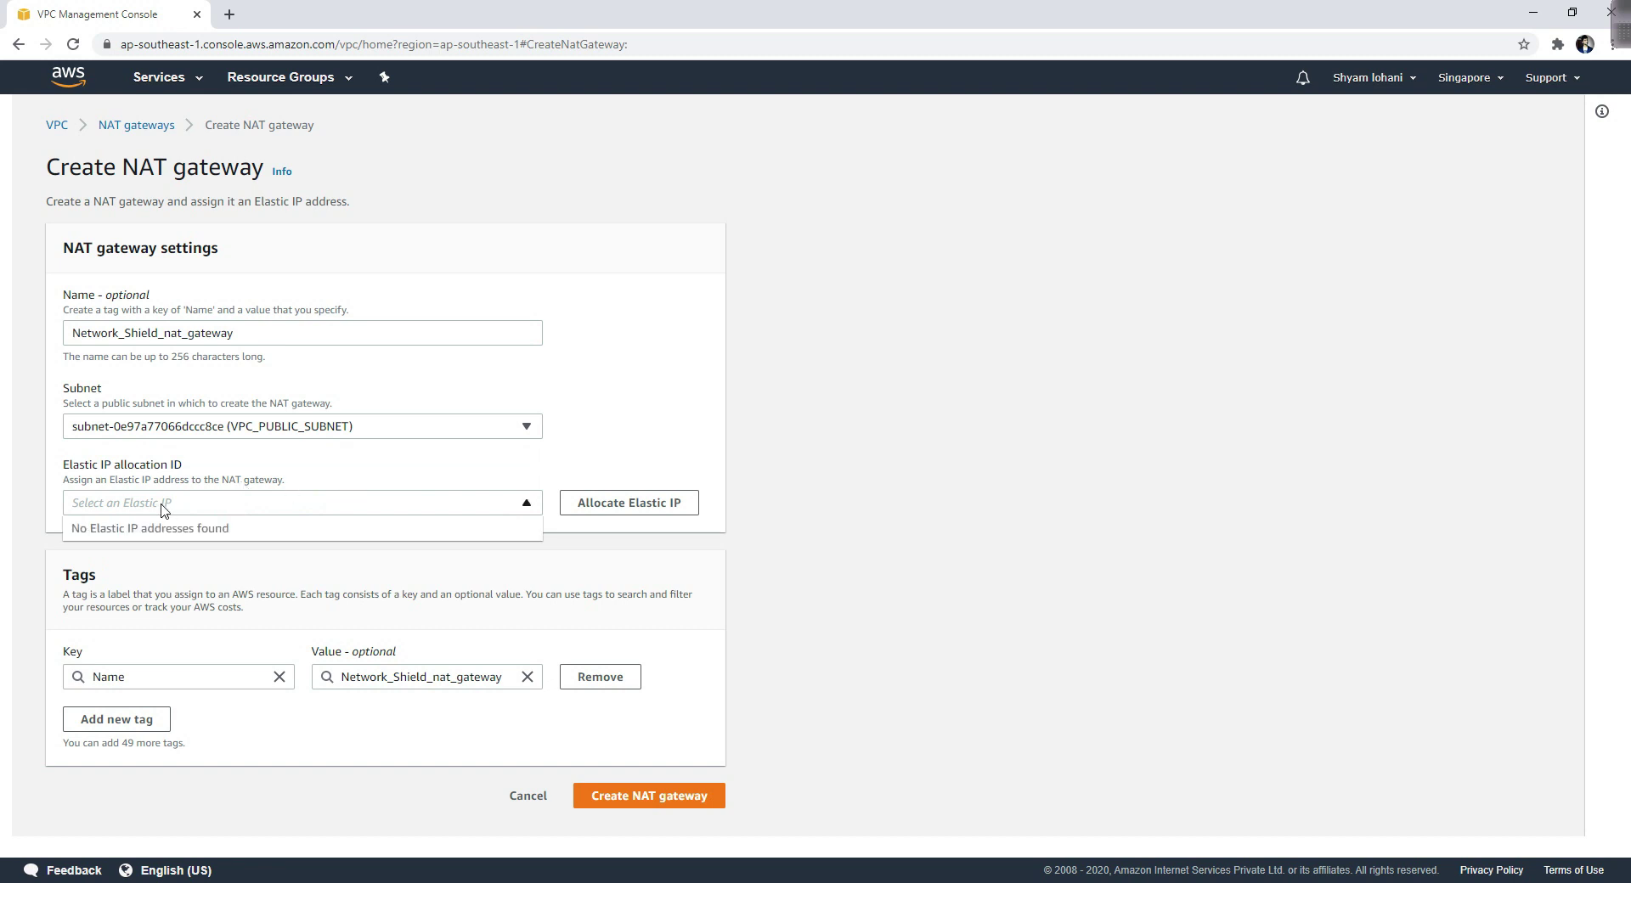
pyautogui.click(164, 507)
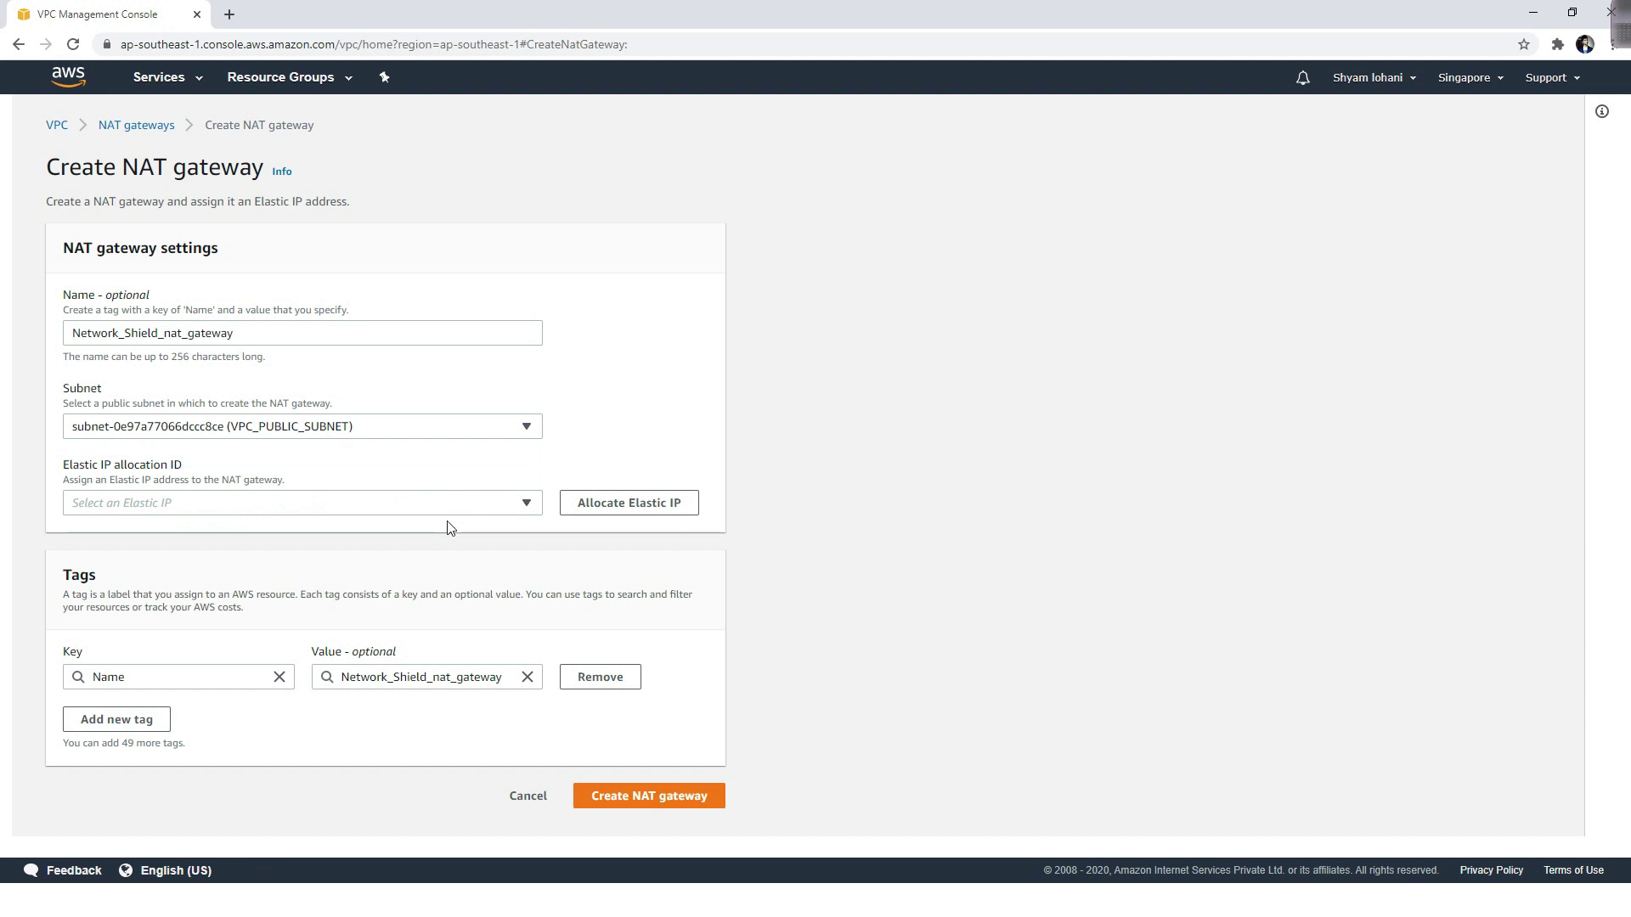
pyautogui.click(624, 510)
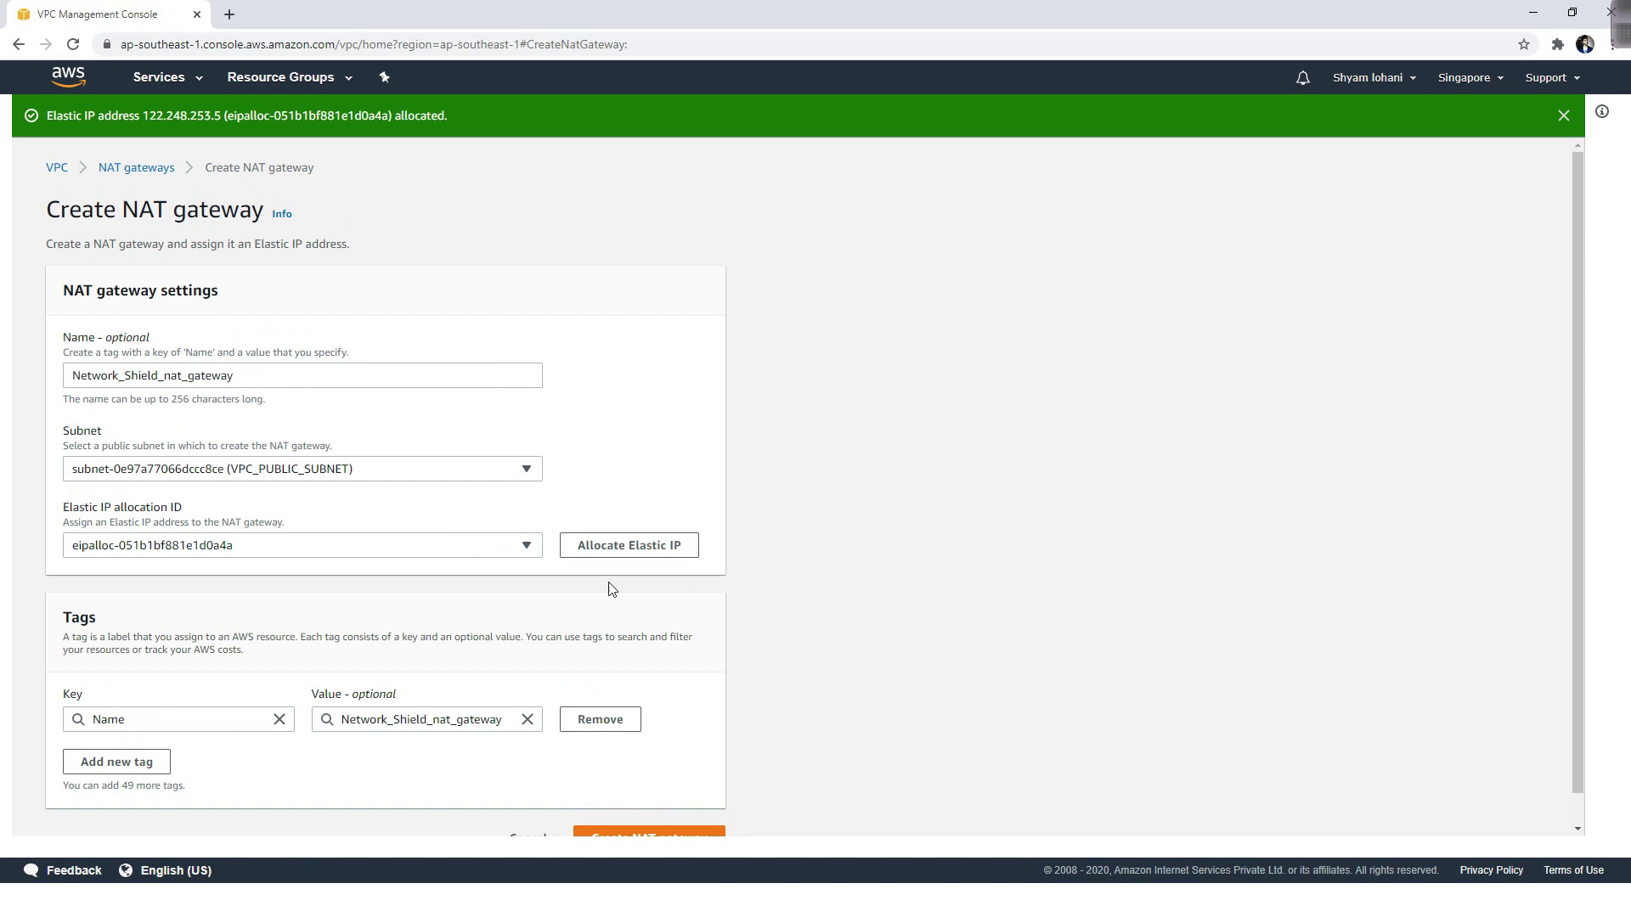
pyautogui.scroll(-1, 674, 577)
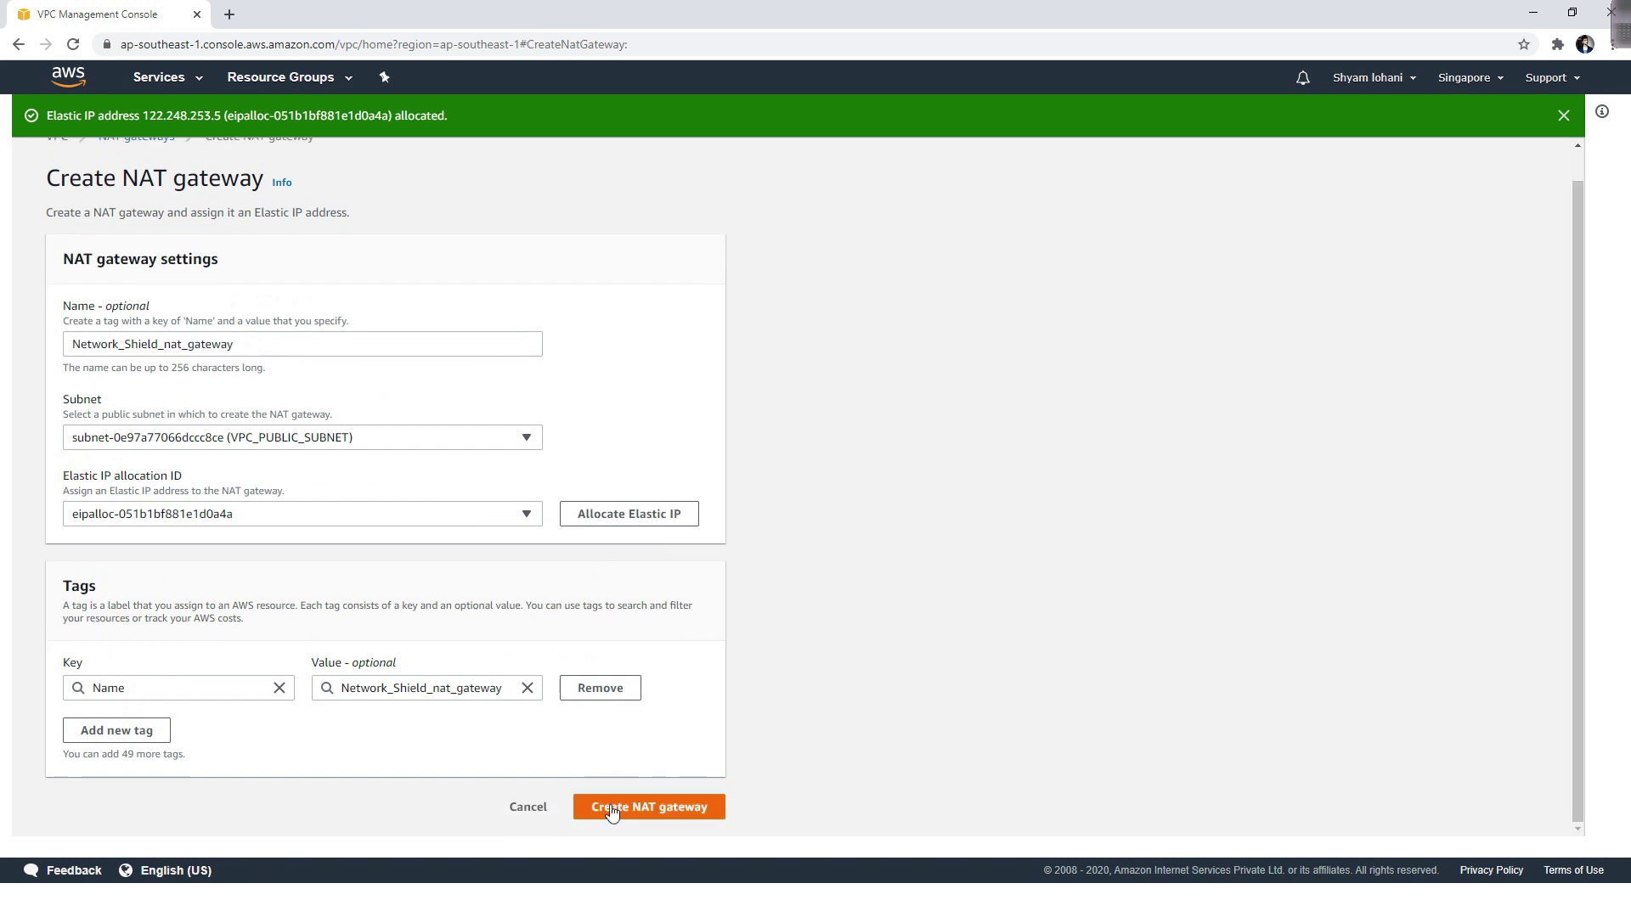
pyautogui.click(603, 808)
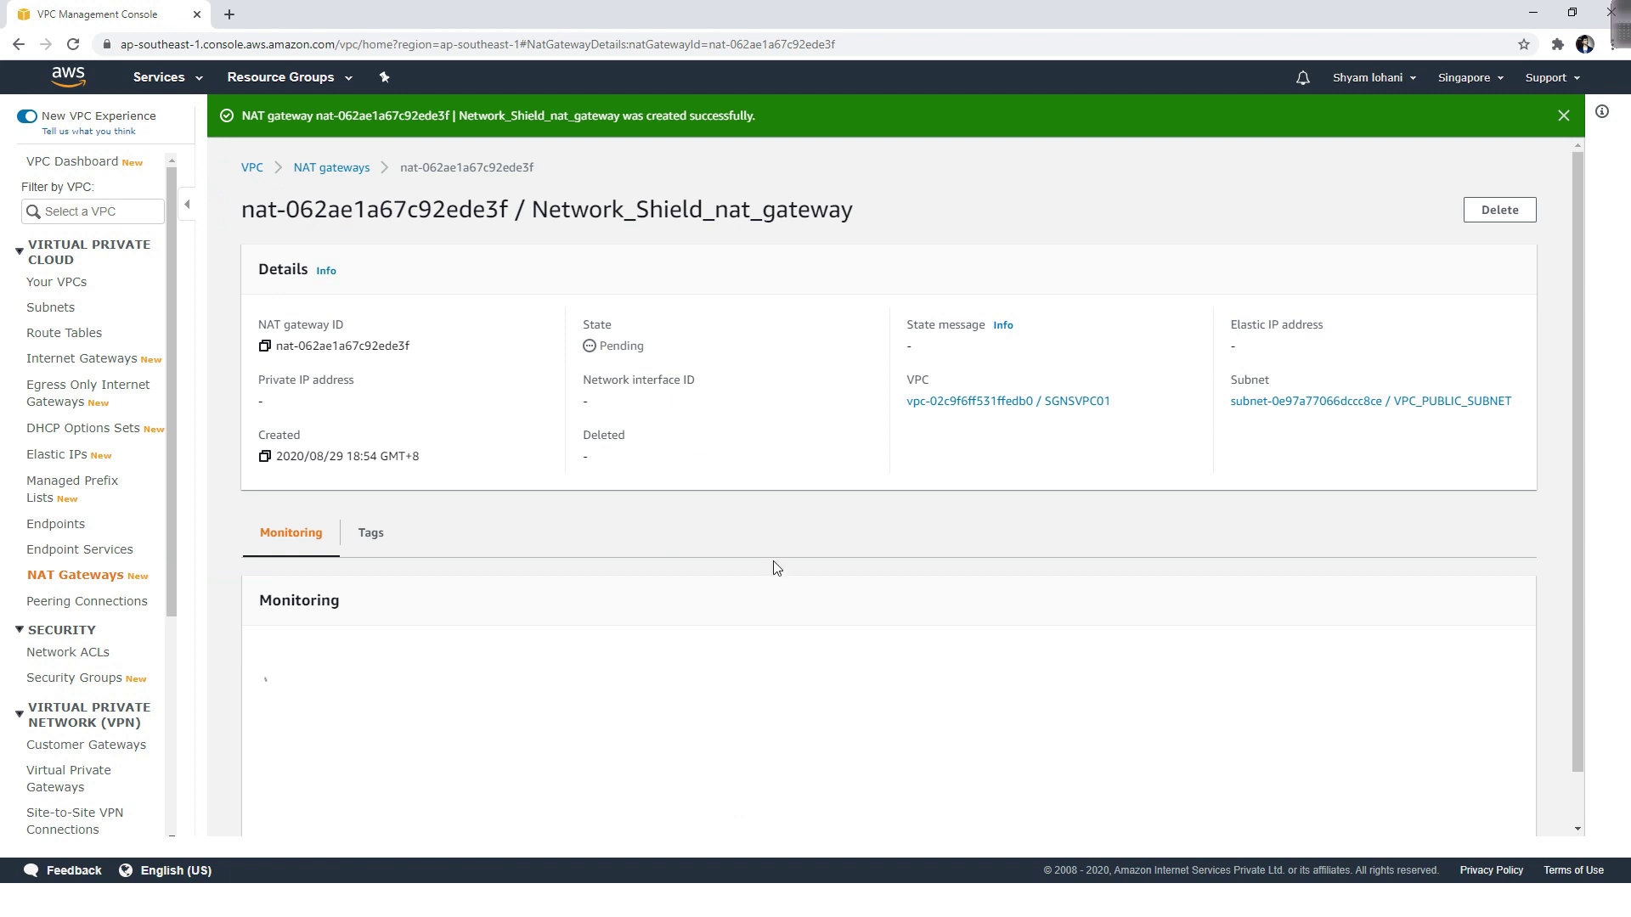
# Switch to the PUBLIC instance's remote session and restart the continuous ping to 8.8.8.8 inside the nested 10.0.1.6 session
pyautogui.hotkey('alt', 'Tab')
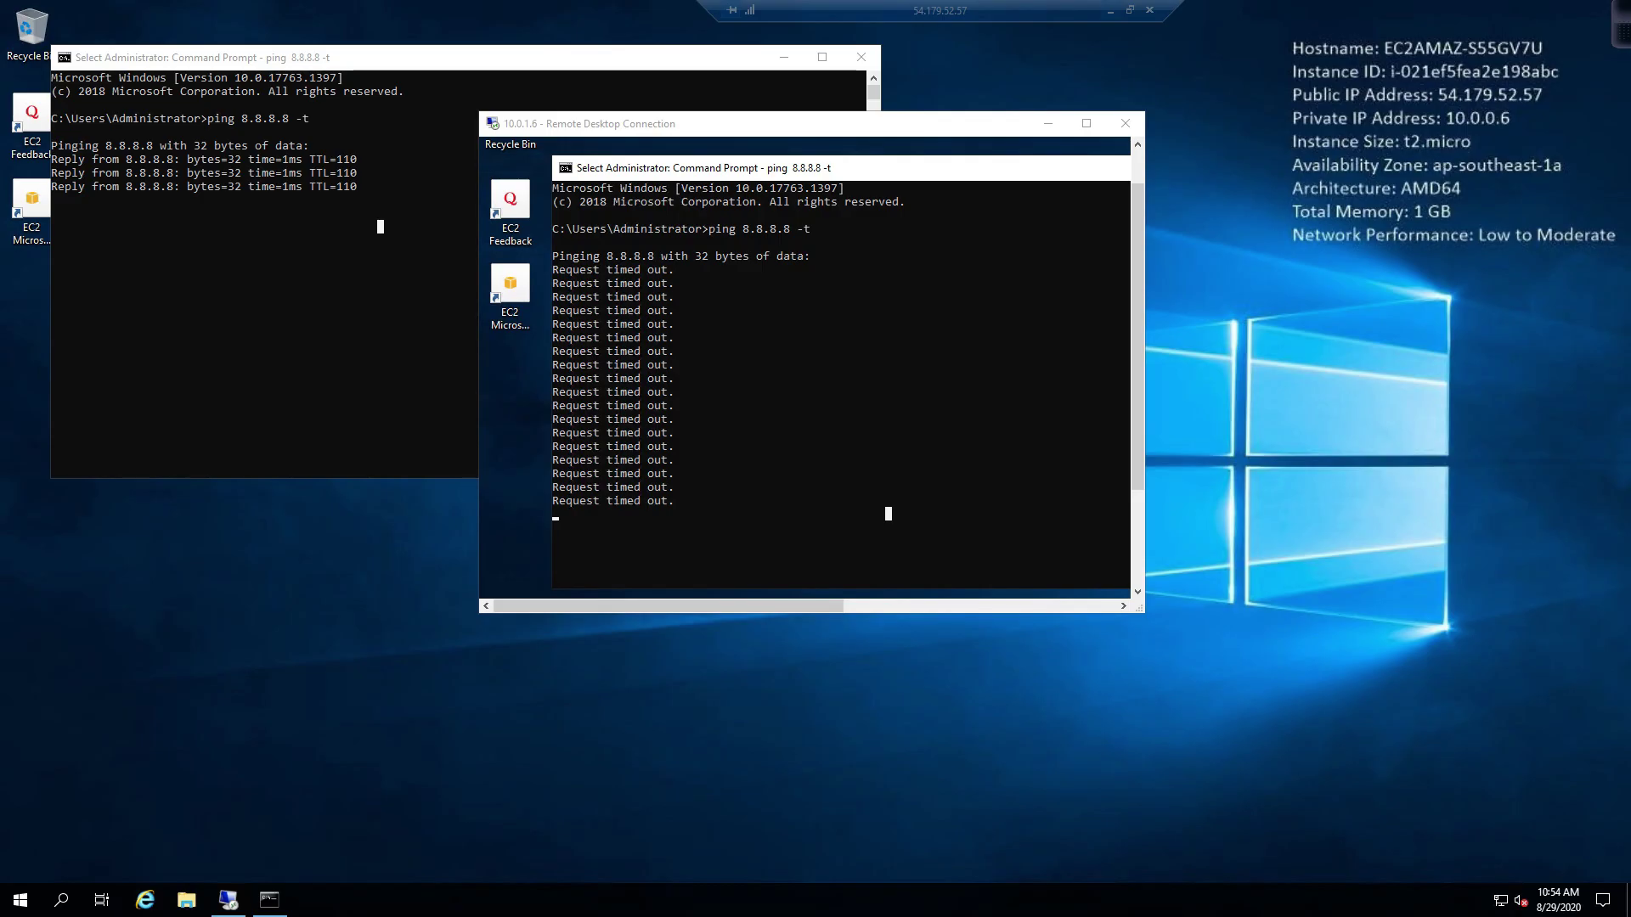
pyautogui.click(755, 434)
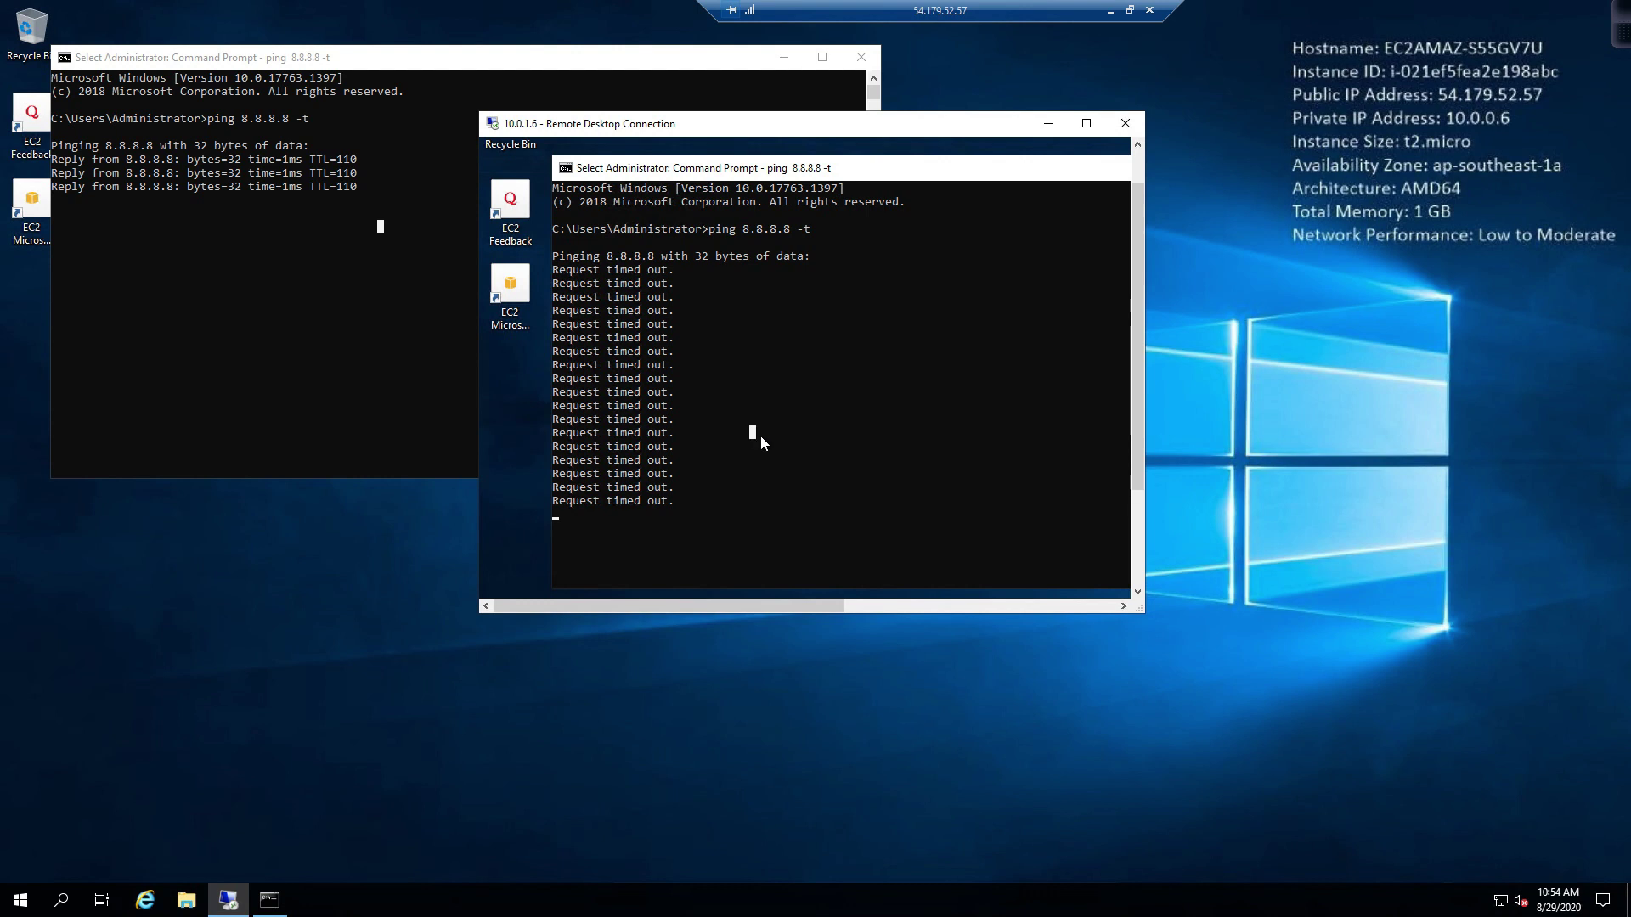
pyautogui.hotkey('ctrl', 'c')
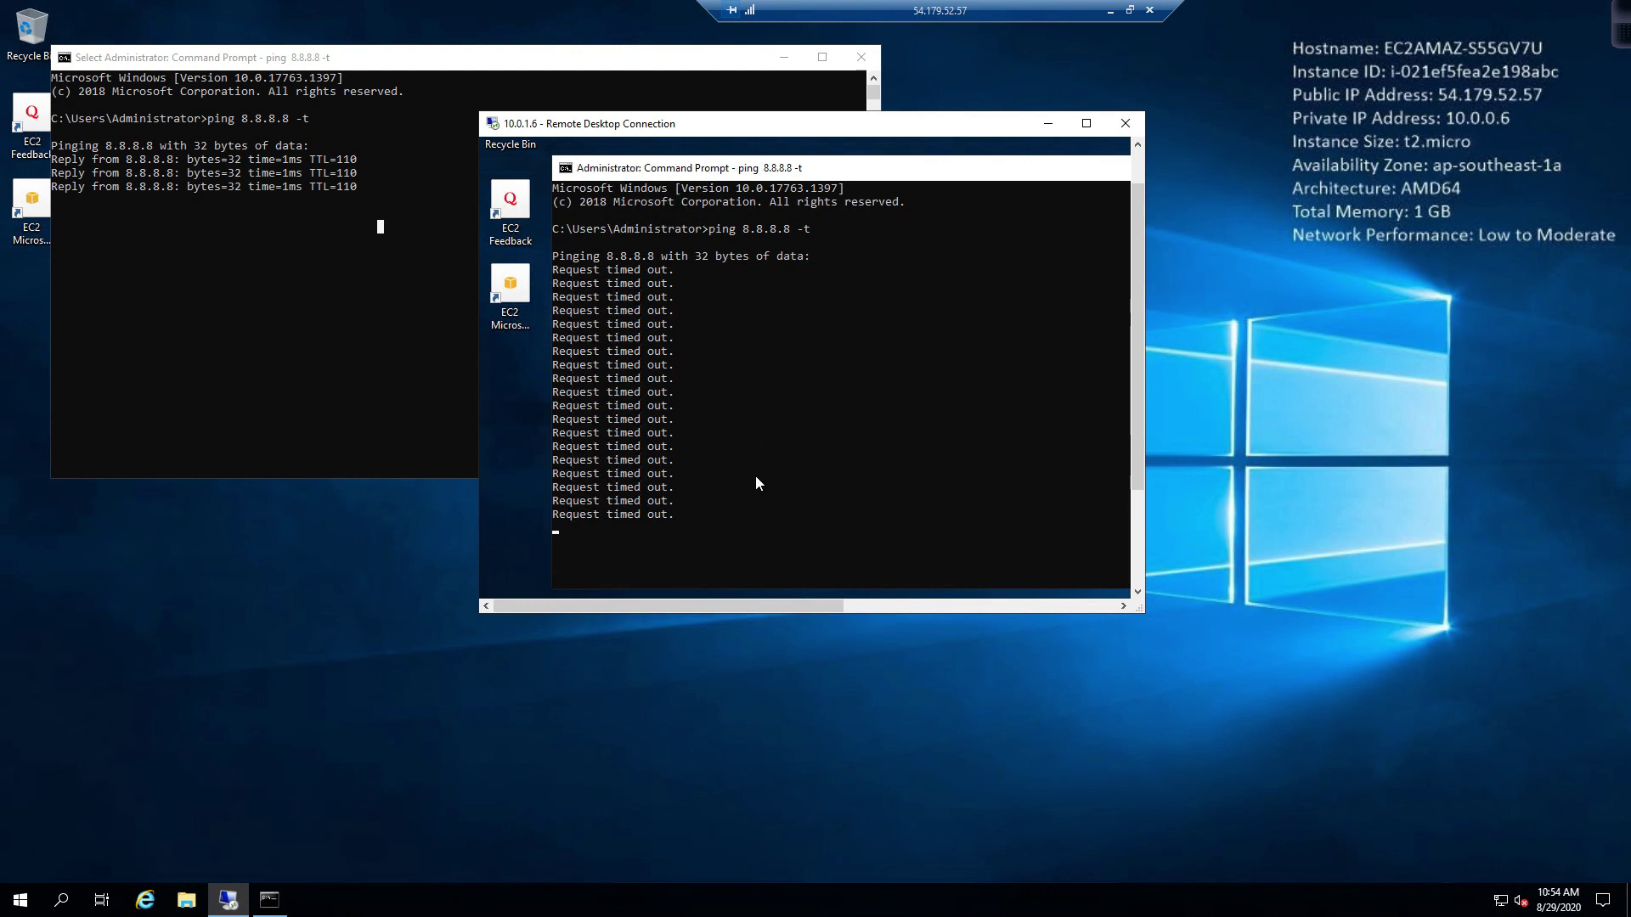
pyautogui.hotkey('ctrl', 'c')
pyautogui.press('Up')
pyautogui.press('Return')
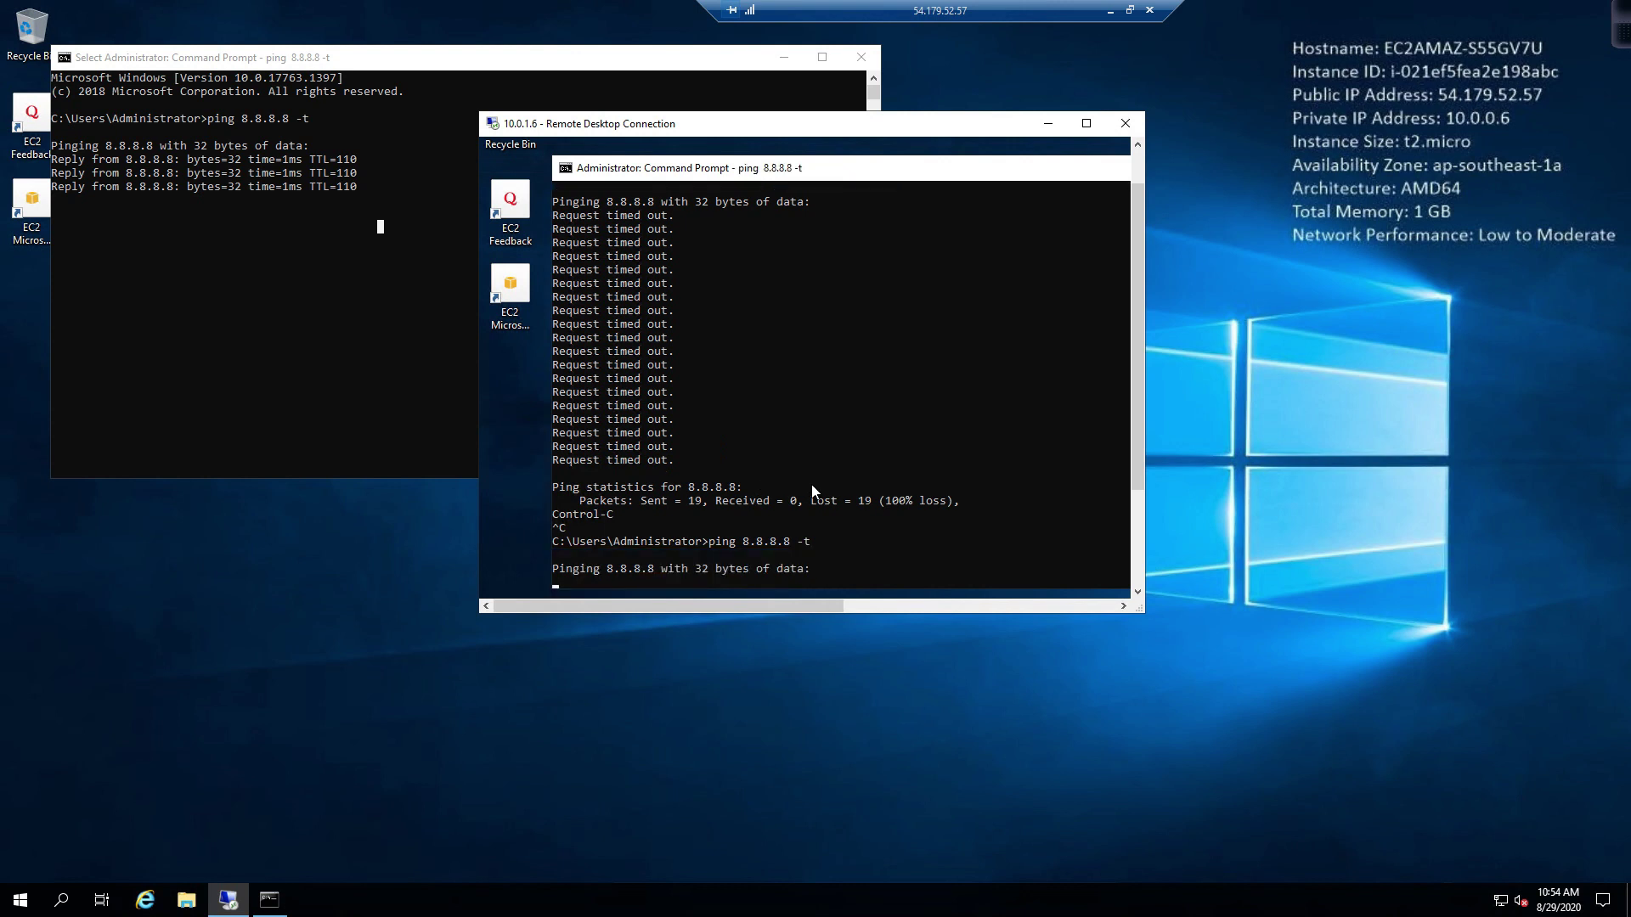
# Return to the AWS console in the browser and open the VPC route tables list
pyautogui.click(1109, 15)
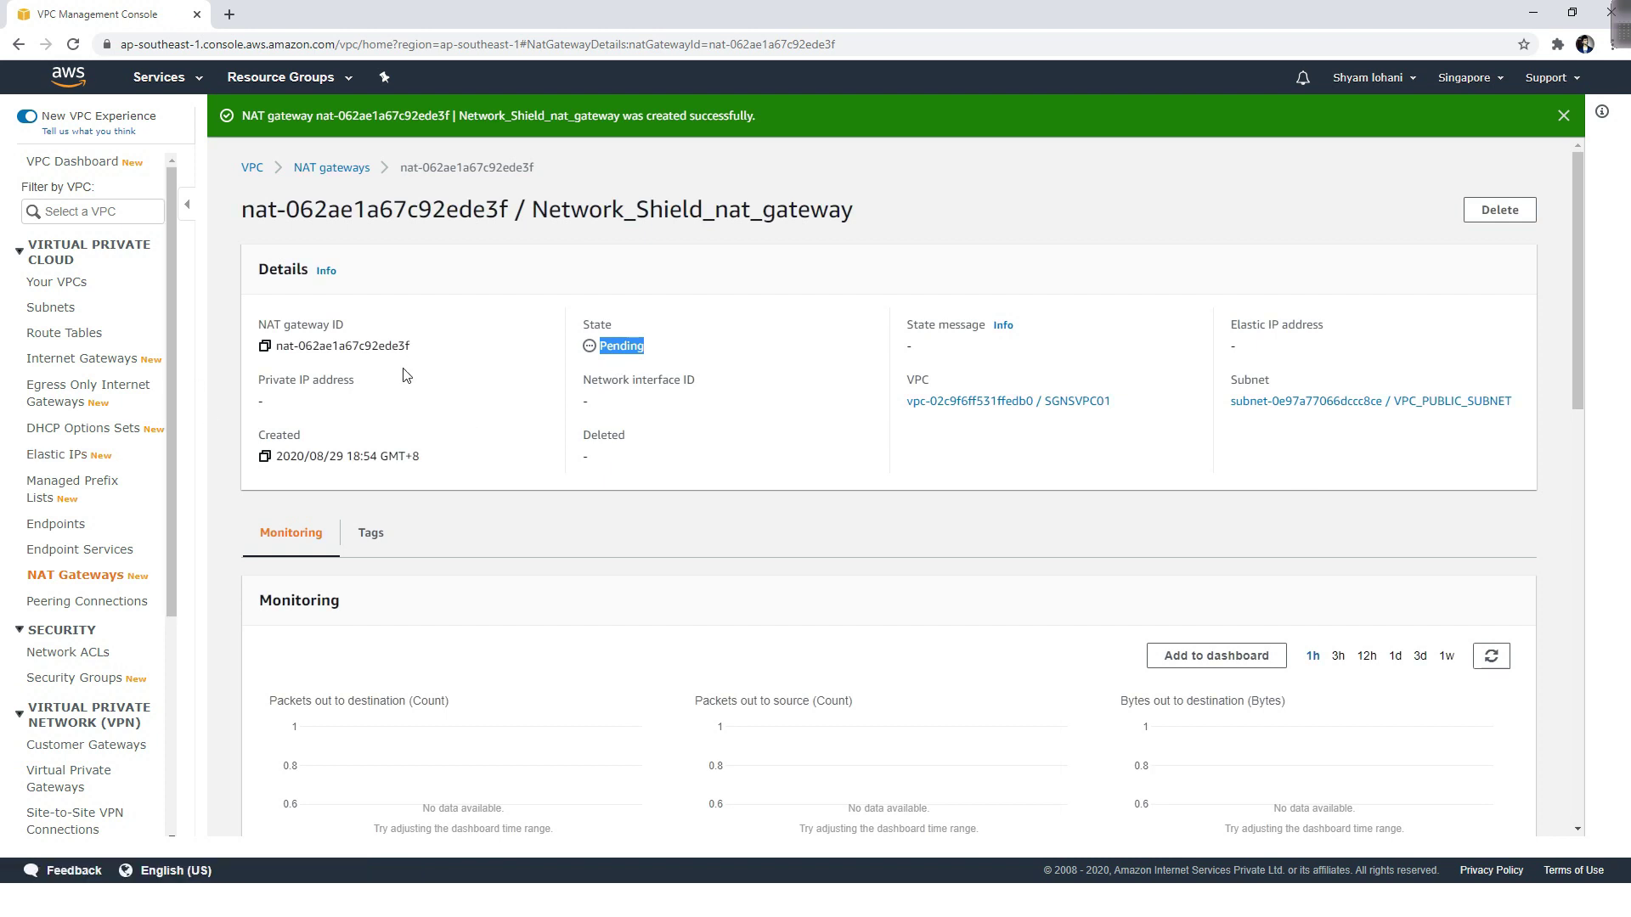
pyautogui.click(52, 311)
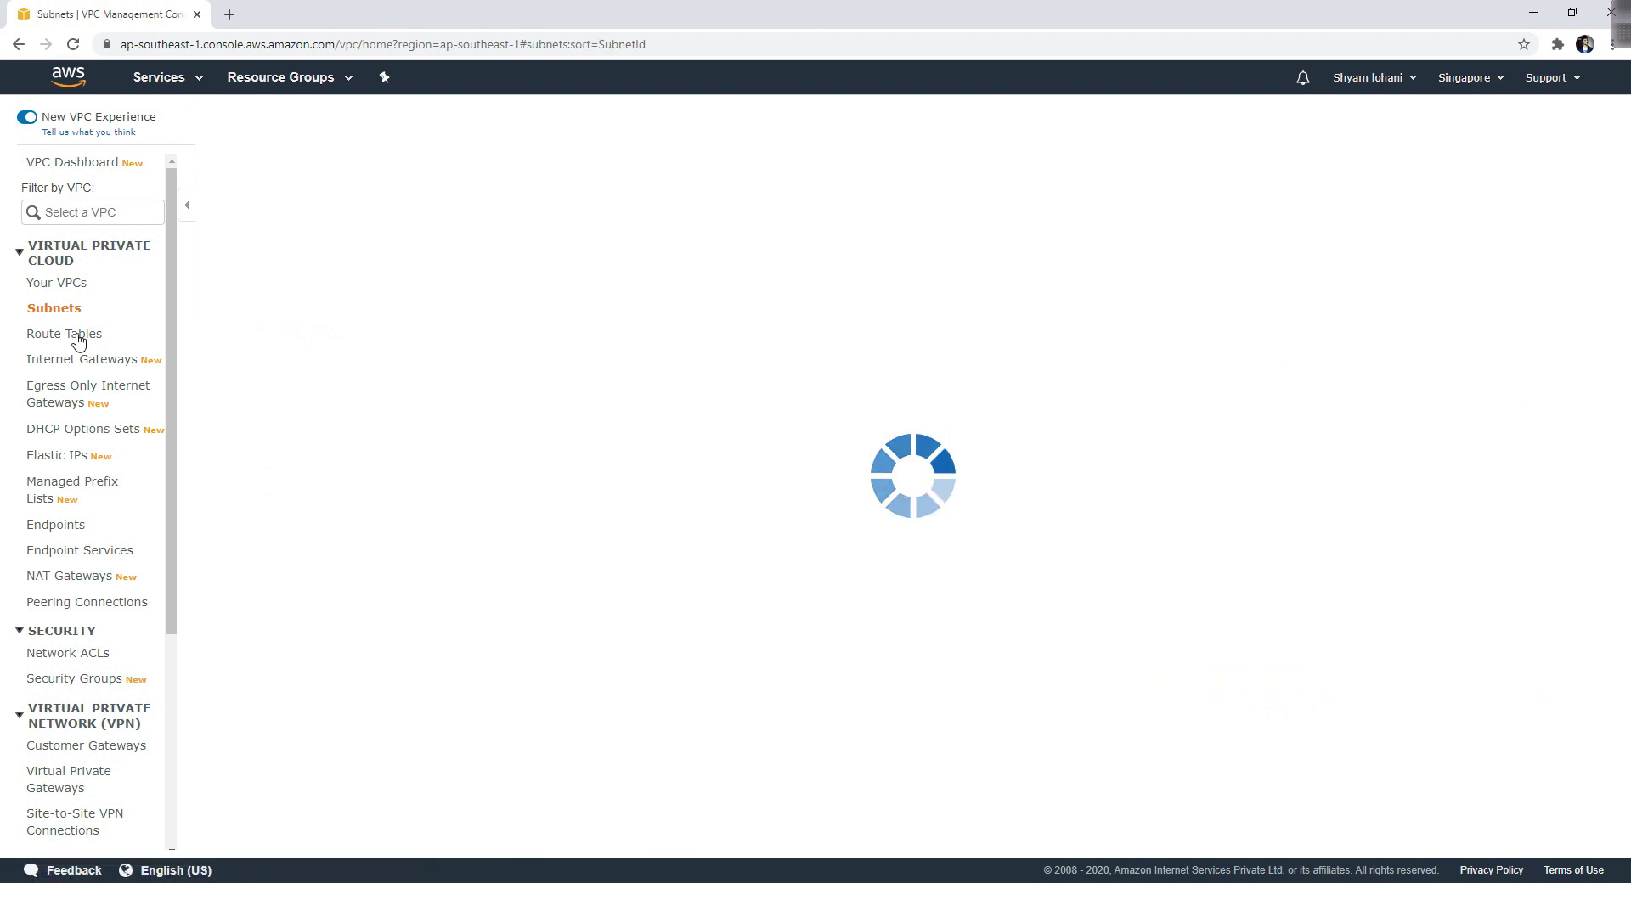
pyautogui.click(73, 338)
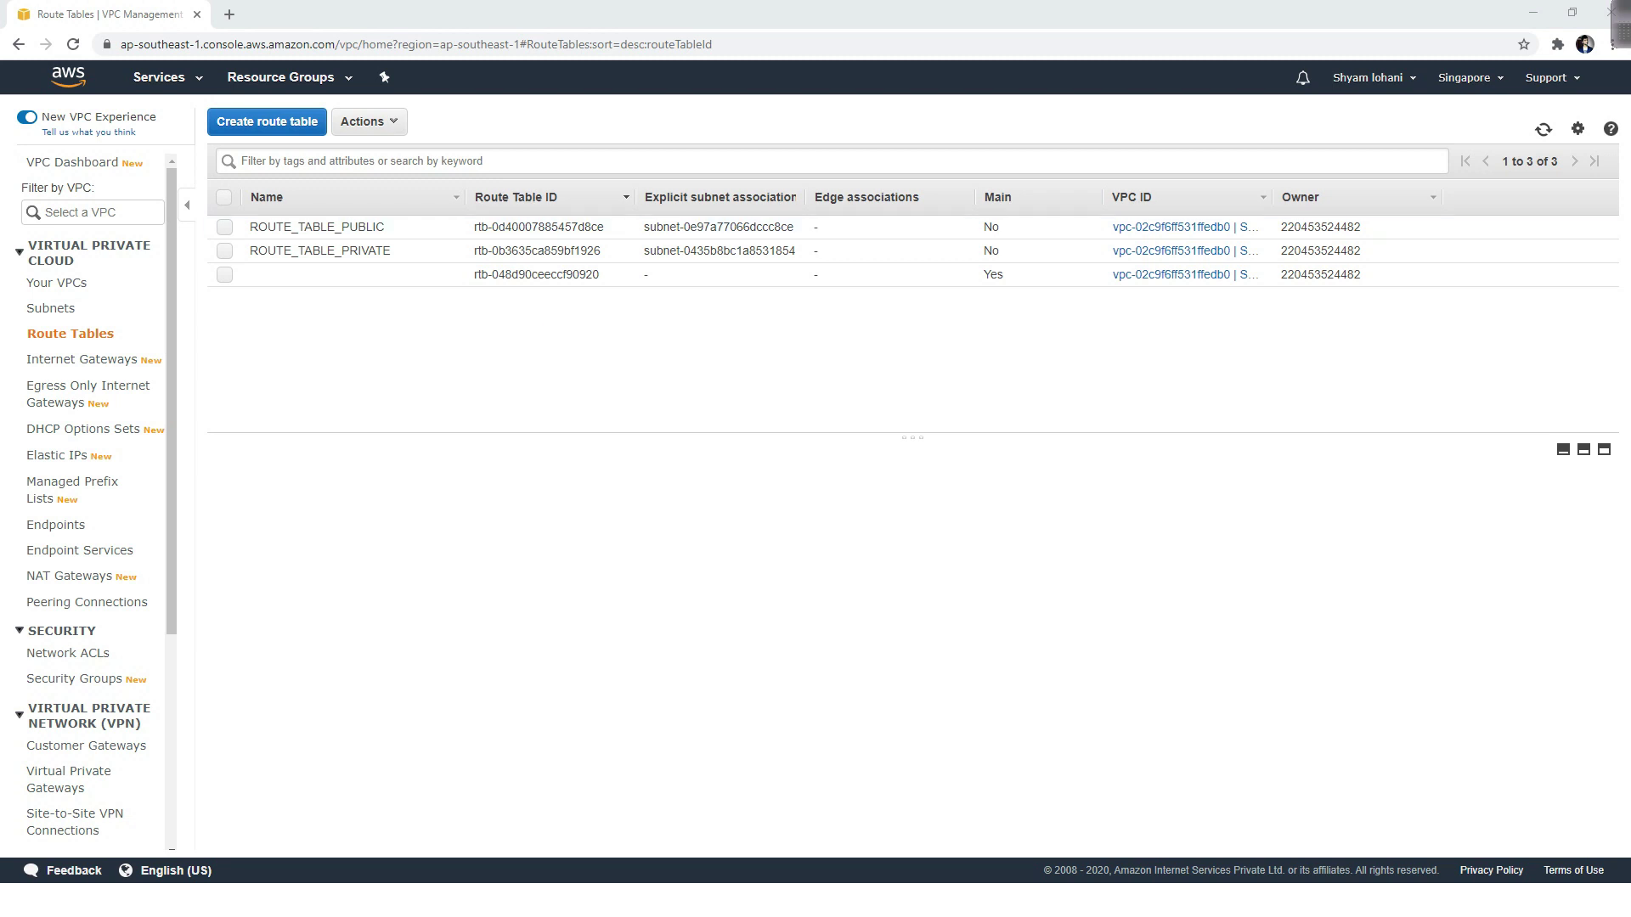
# Examine the CPU usage of the running processes in Task Manager, minimize the annotation toolbar and close Task Manager
pyautogui.hotkey('ctrl', 'shift', 'Escape')
pyautogui.moveTo(718, 291); pyautogui.dragTo(730, 338)
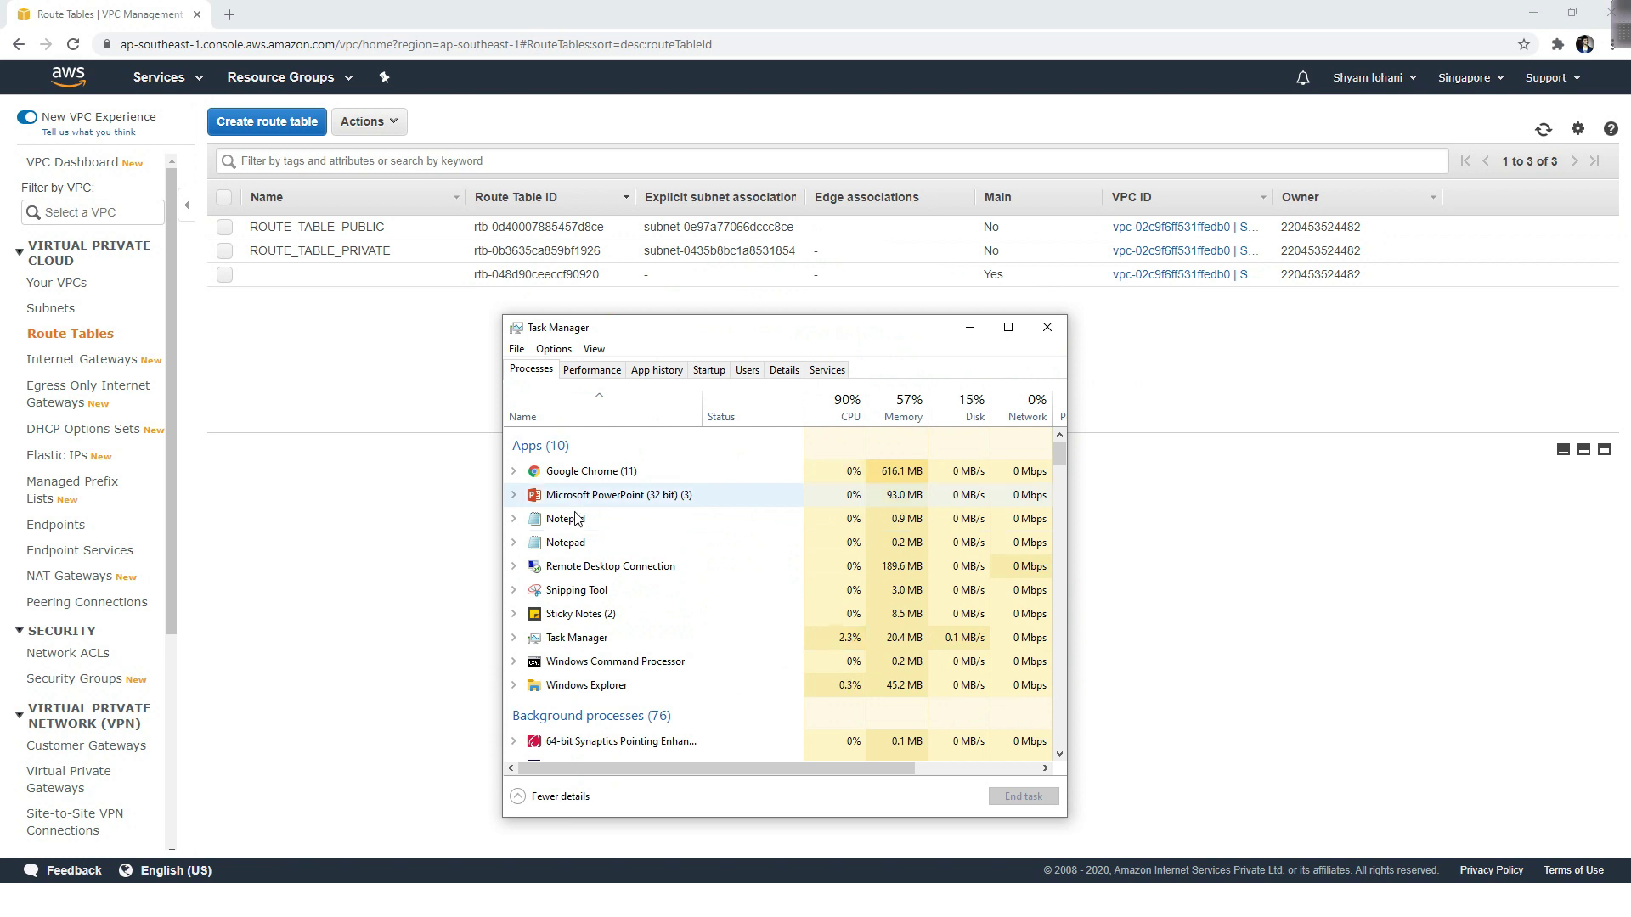
pyautogui.scroll(-9, 583, 633)
pyautogui.scroll(9, 595, 624)
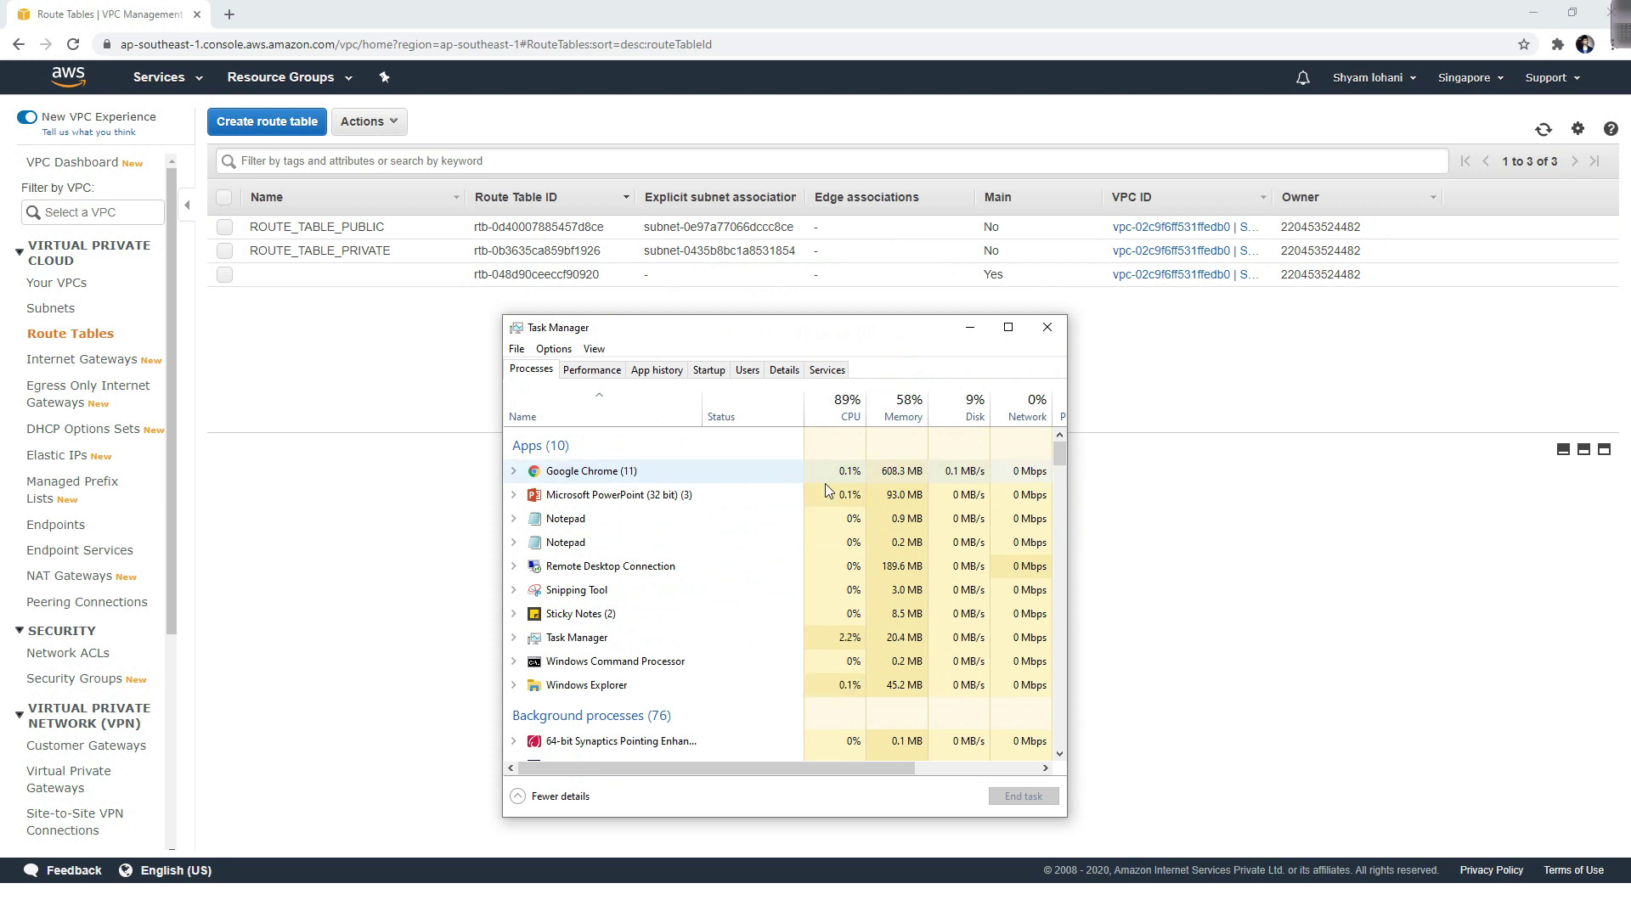
pyautogui.scroll(-8, 836, 552)
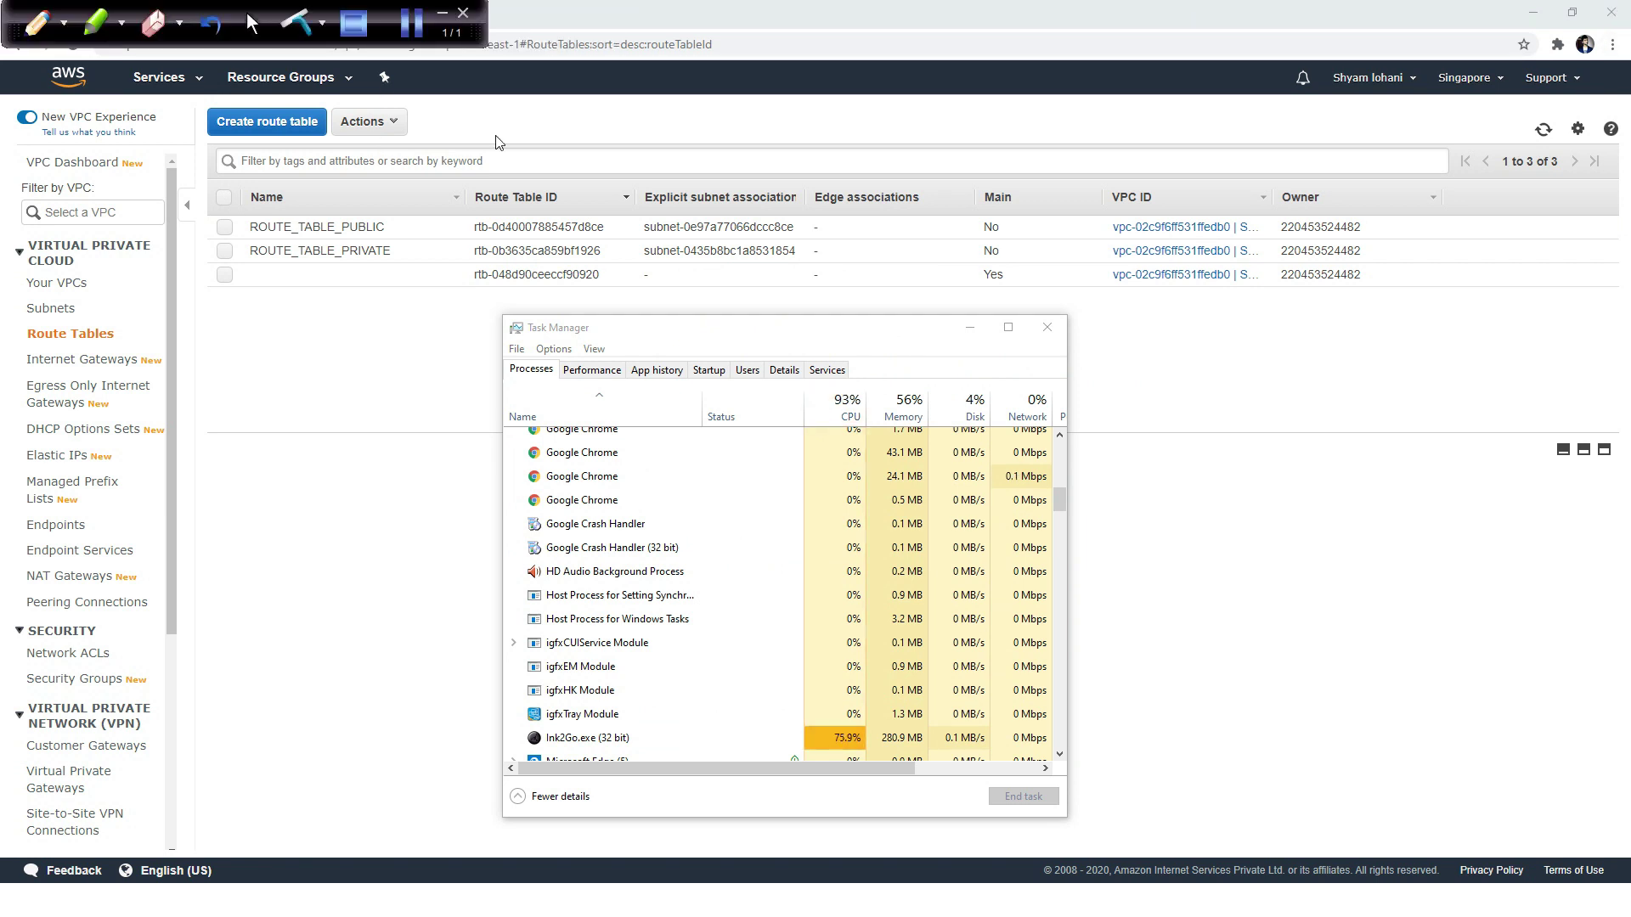
pyautogui.click(443, 12)
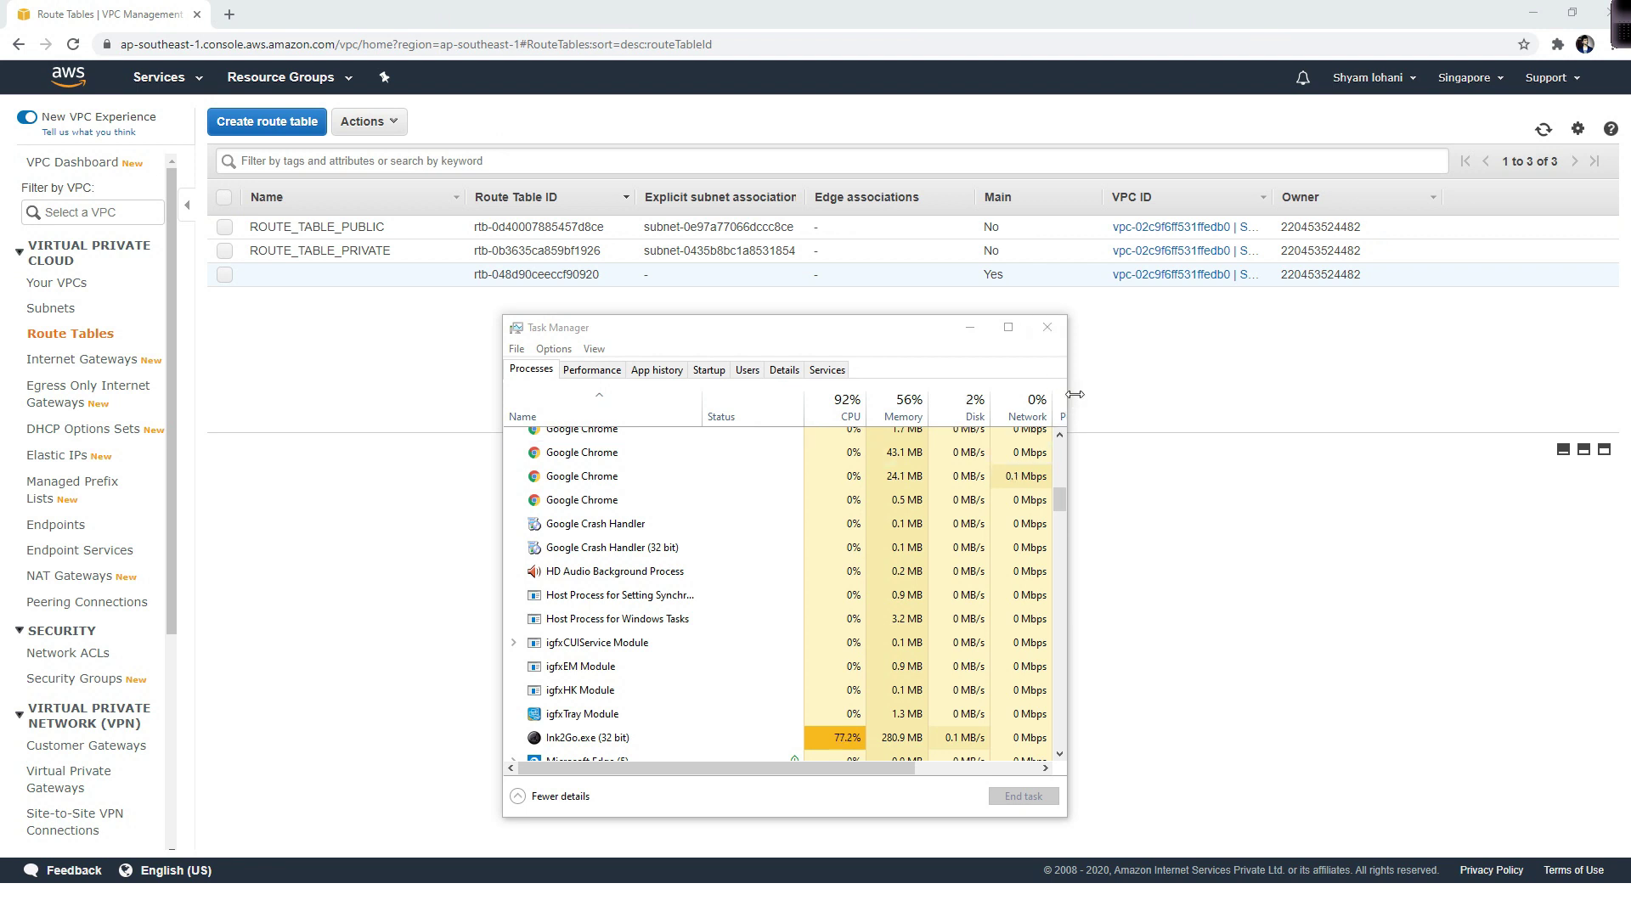
pyautogui.click(1048, 330)
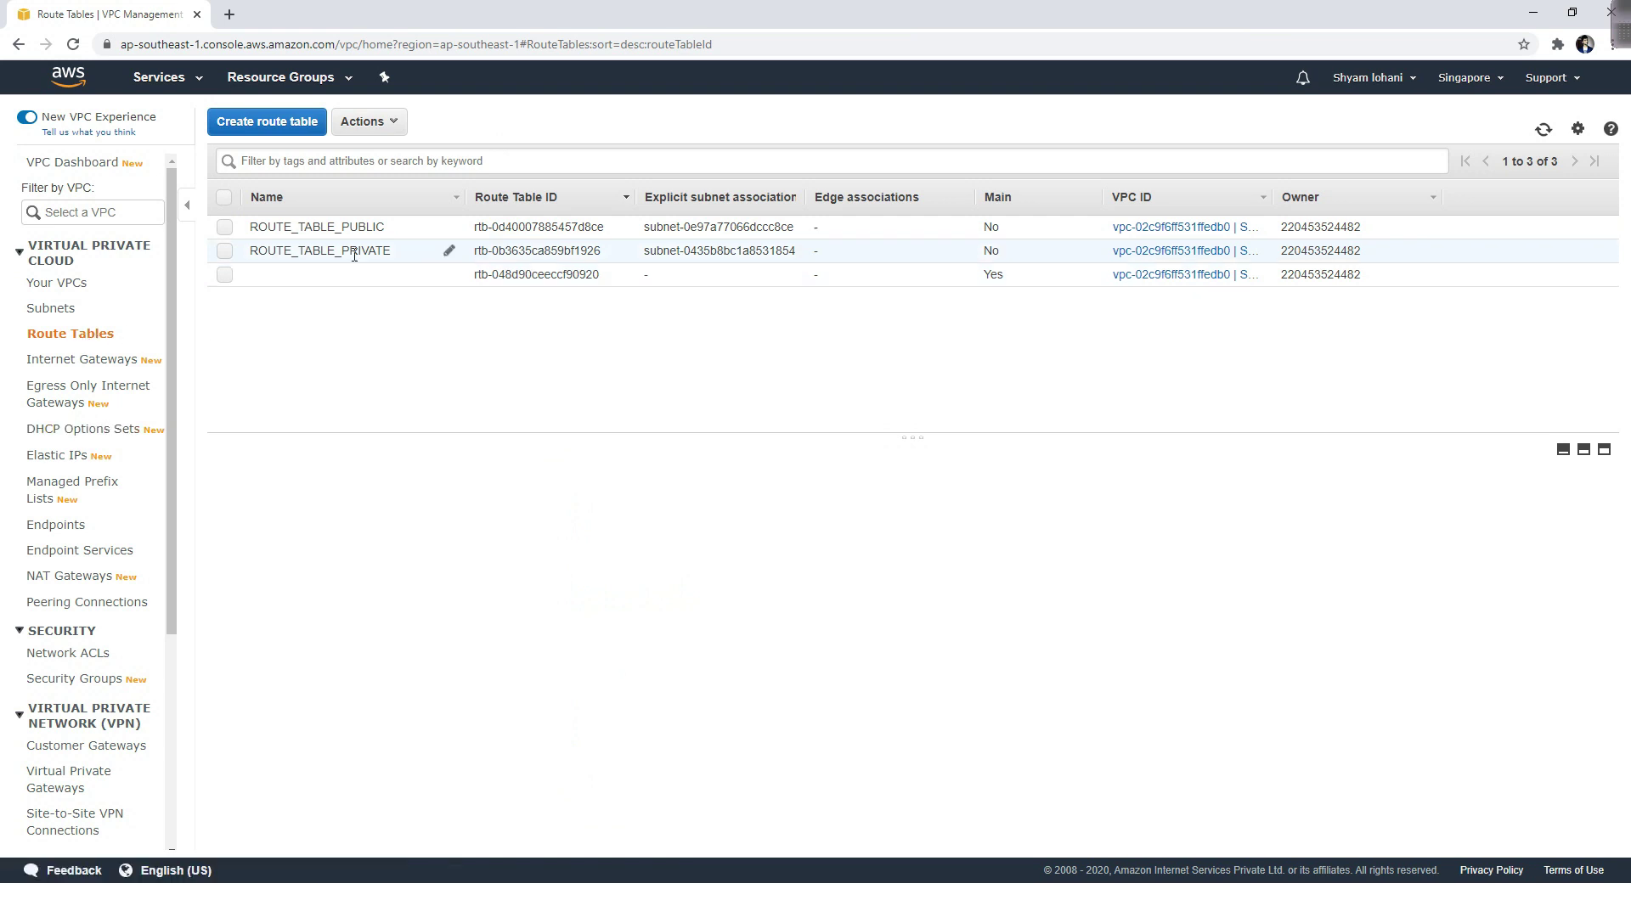
# Review the routes of ROUTE_TABLE_PUBLIC and open the routes of ROUTE_TABLE_PRIVATE for editing
pyautogui.click(225, 227)
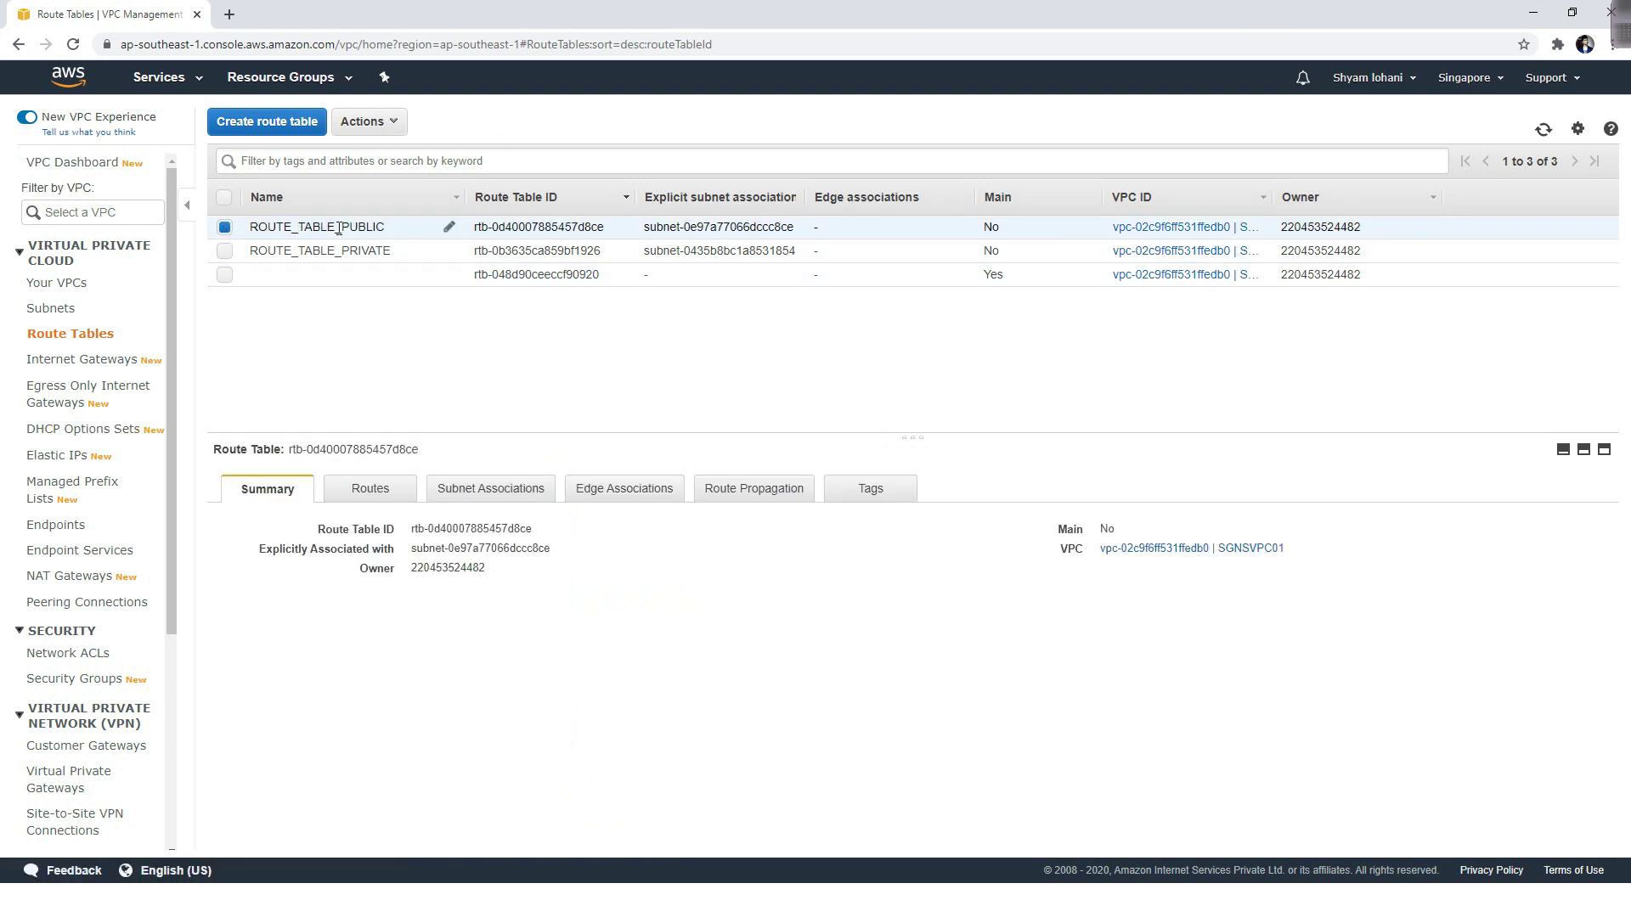
pyautogui.click(366, 502)
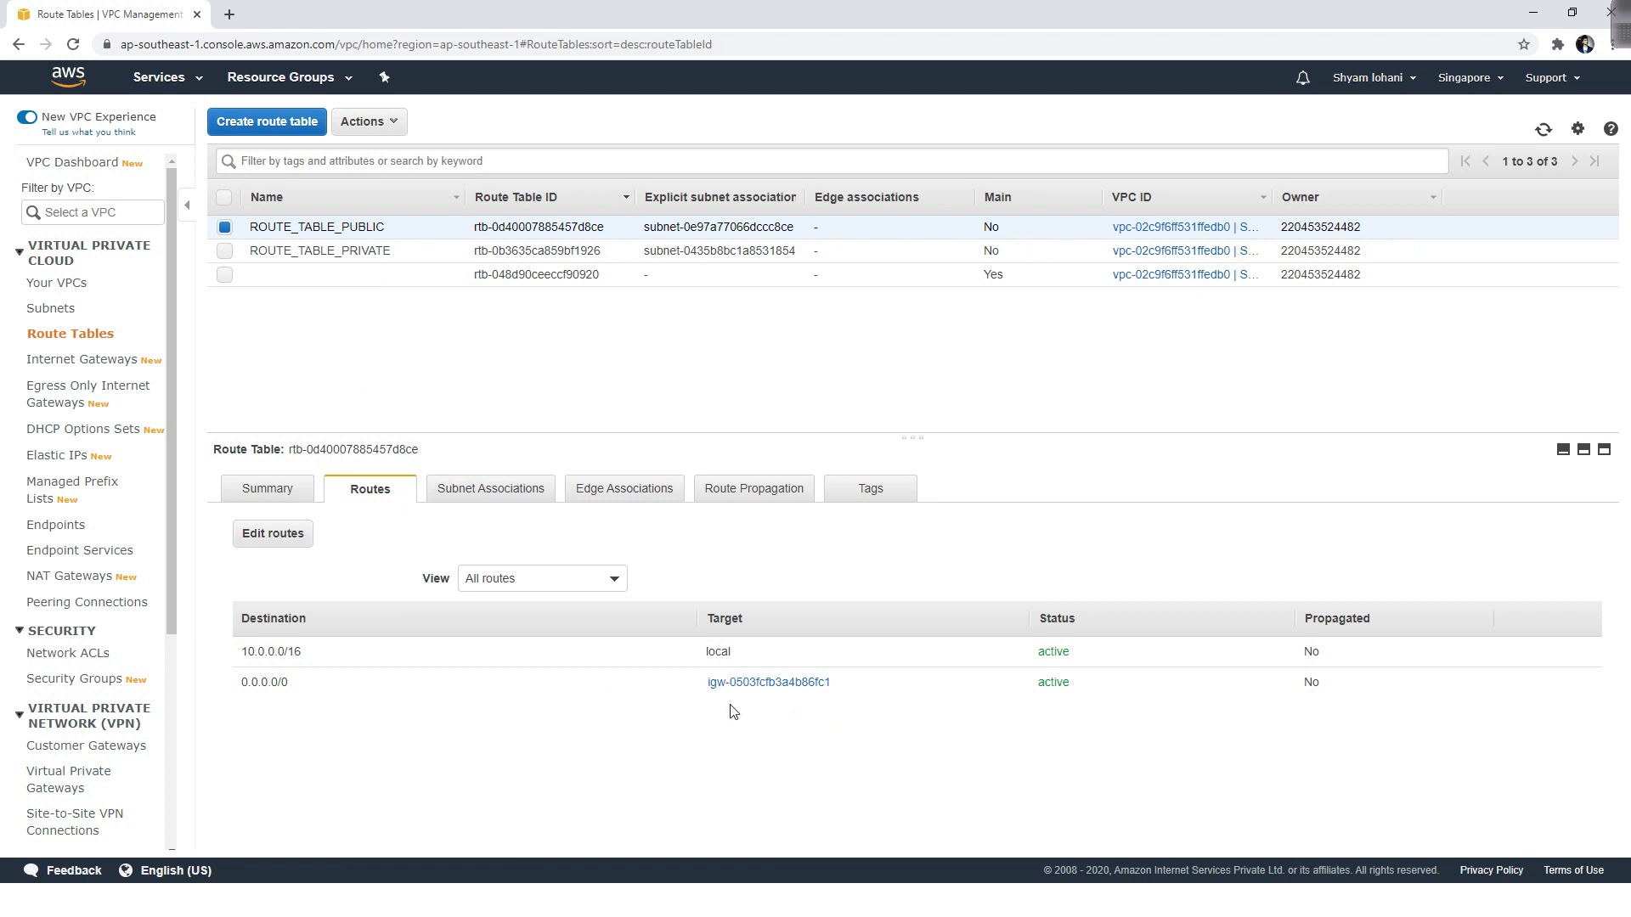
pyautogui.click(225, 251)
pyautogui.click(225, 228)
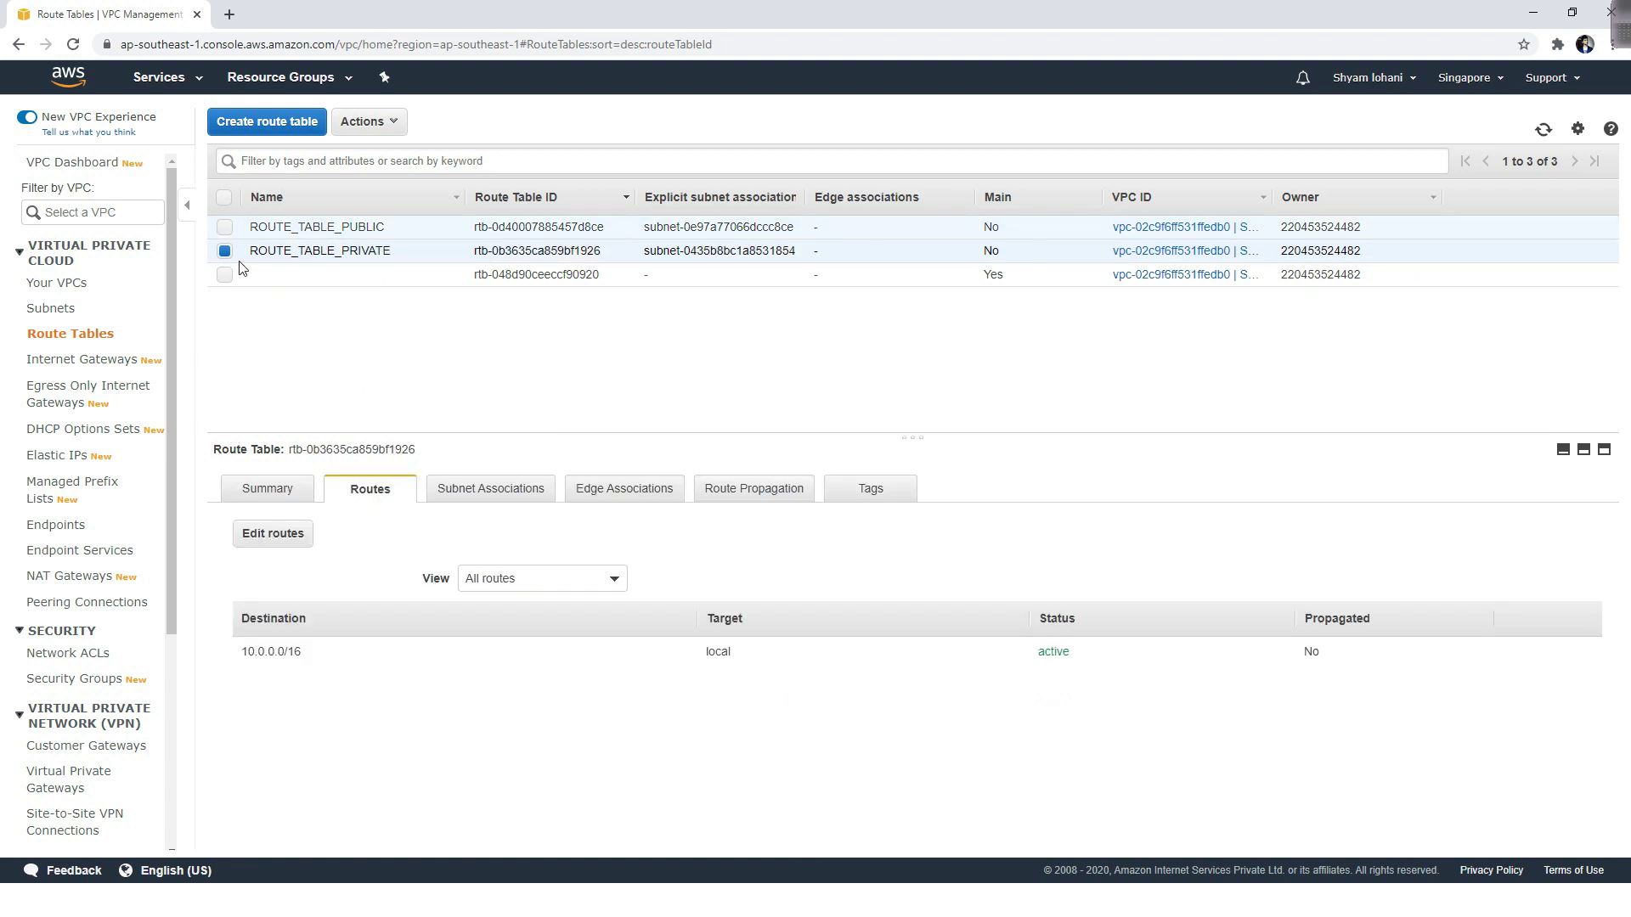
pyautogui.moveTo(674, 663); pyautogui.dragTo(753, 664)
pyautogui.click(813, 712)
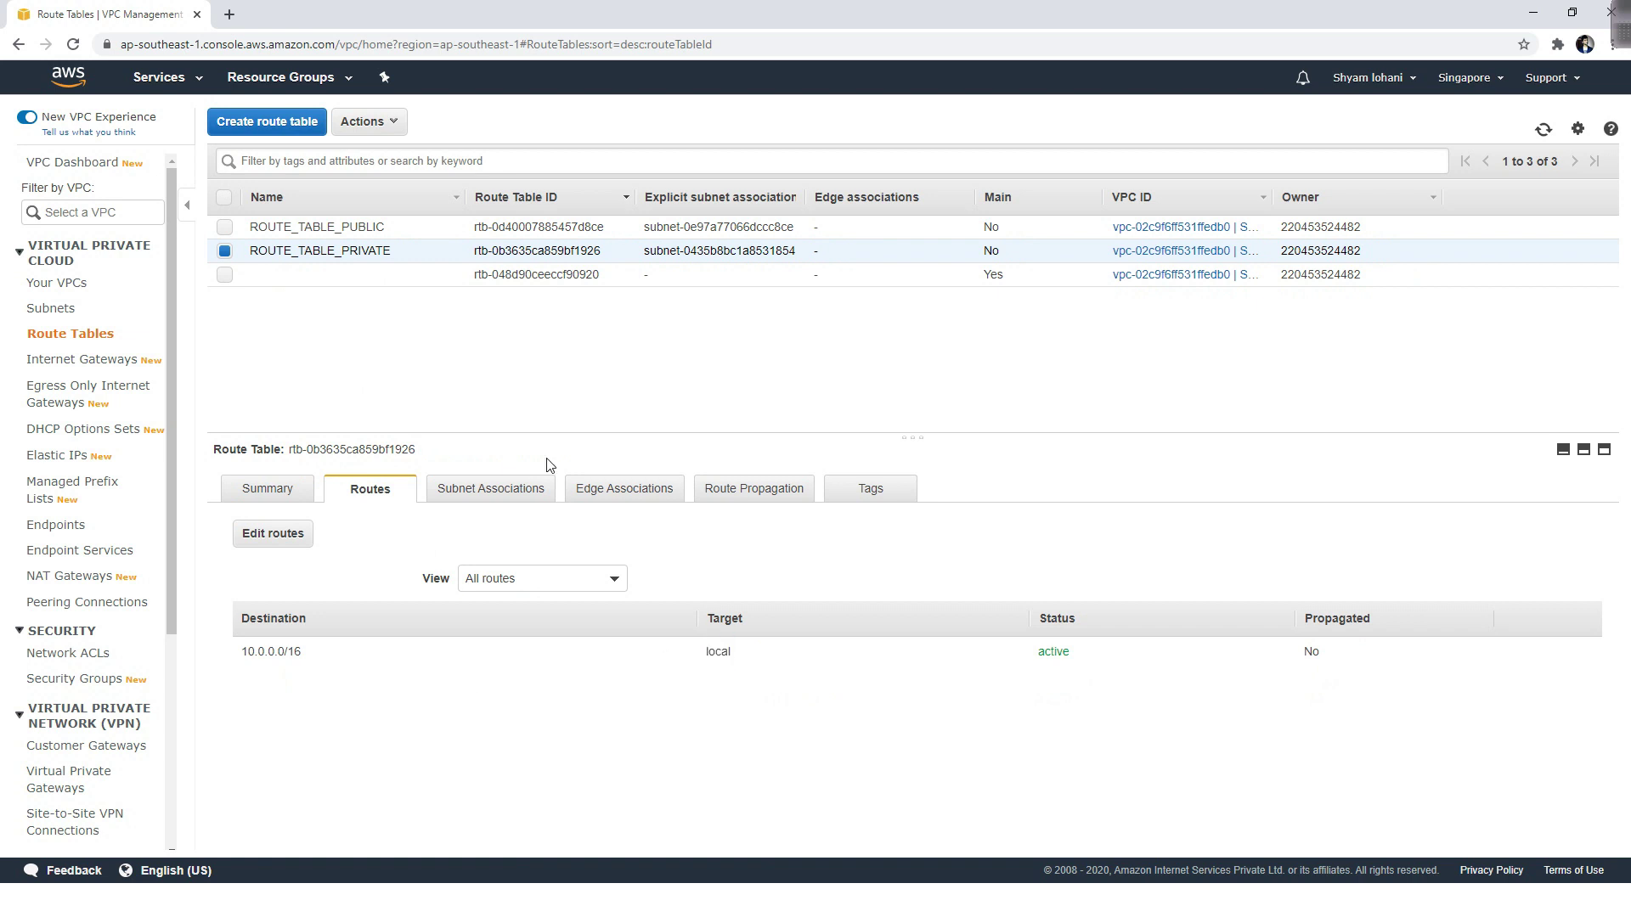
pyautogui.click(283, 546)
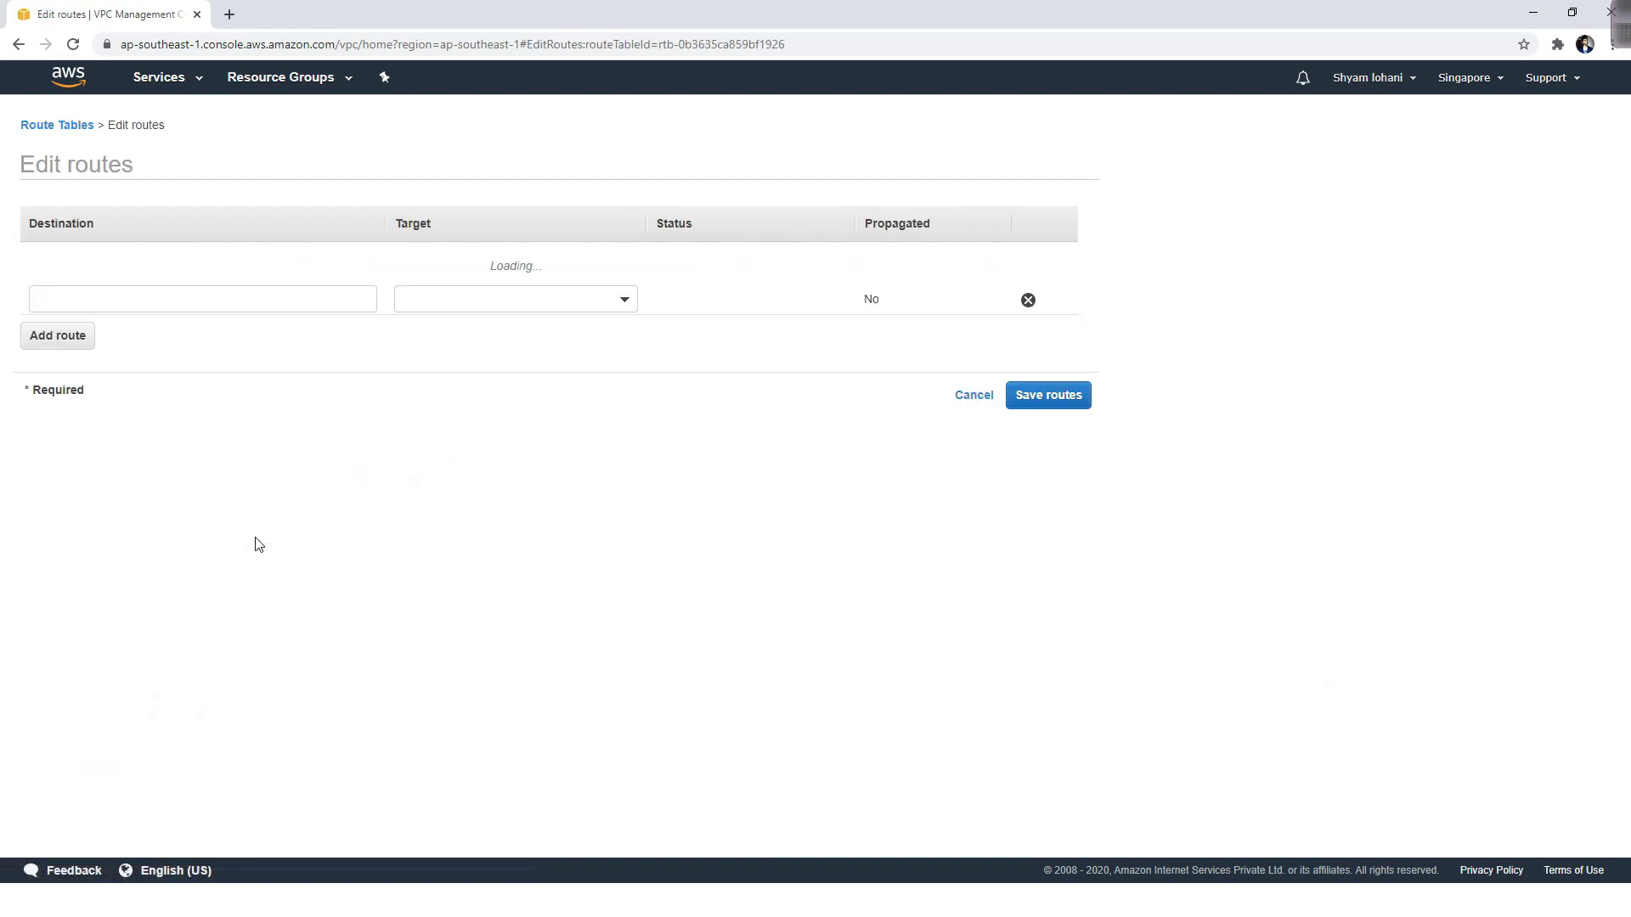
pyautogui.click(64, 294)
pyautogui.click(164, 296)
pyautogui.click(100, 314)
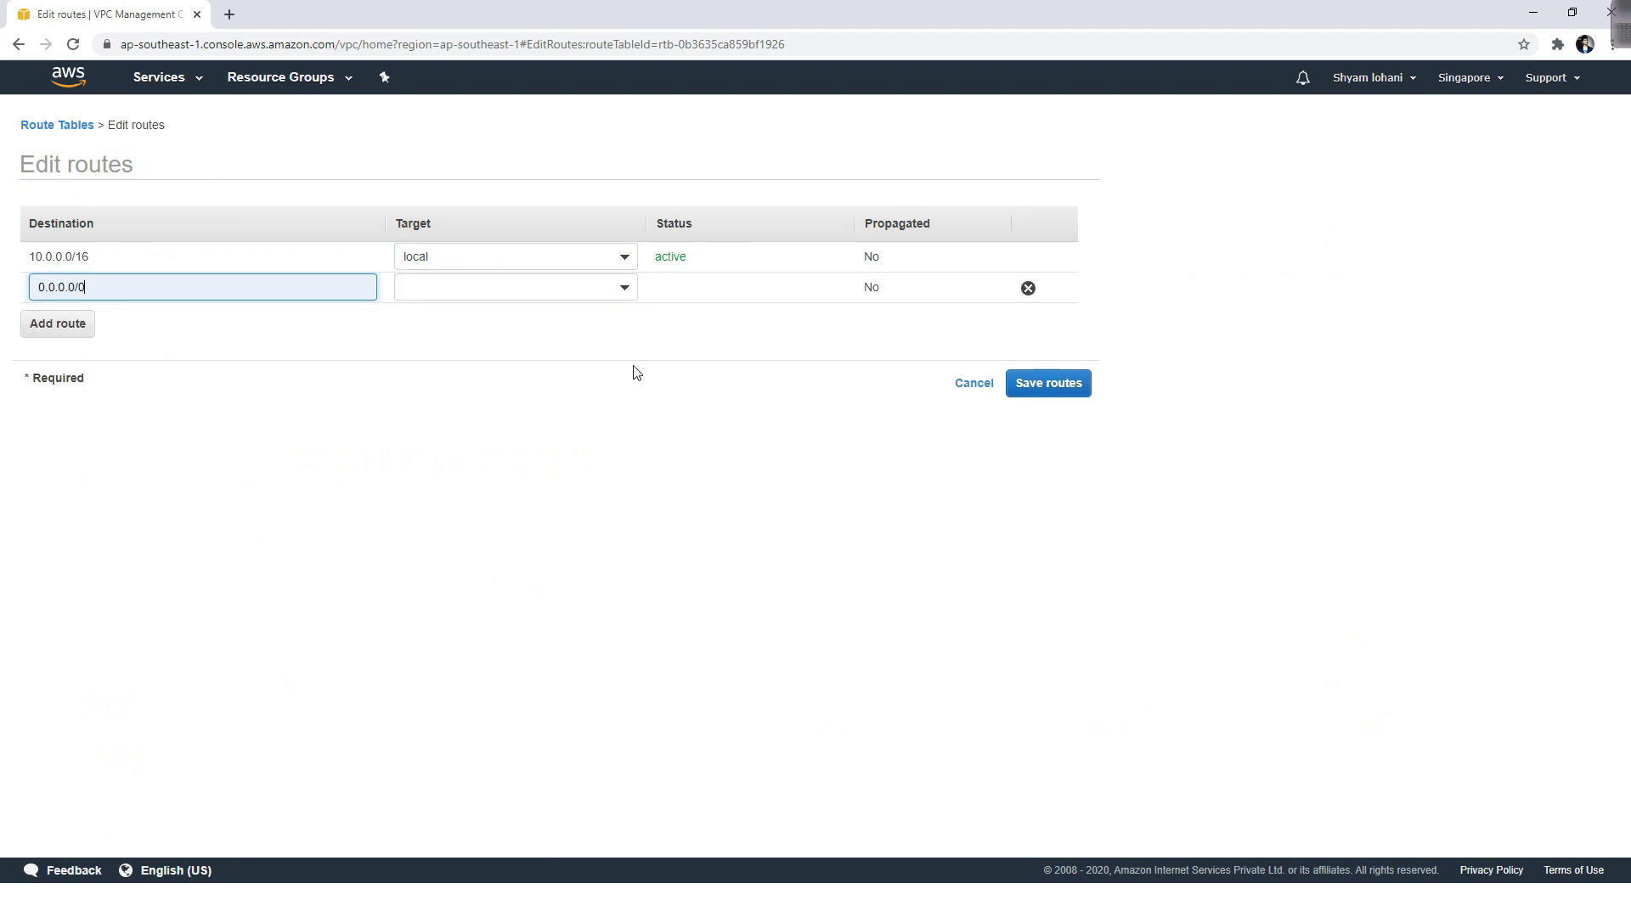
pyautogui.click(552, 289)
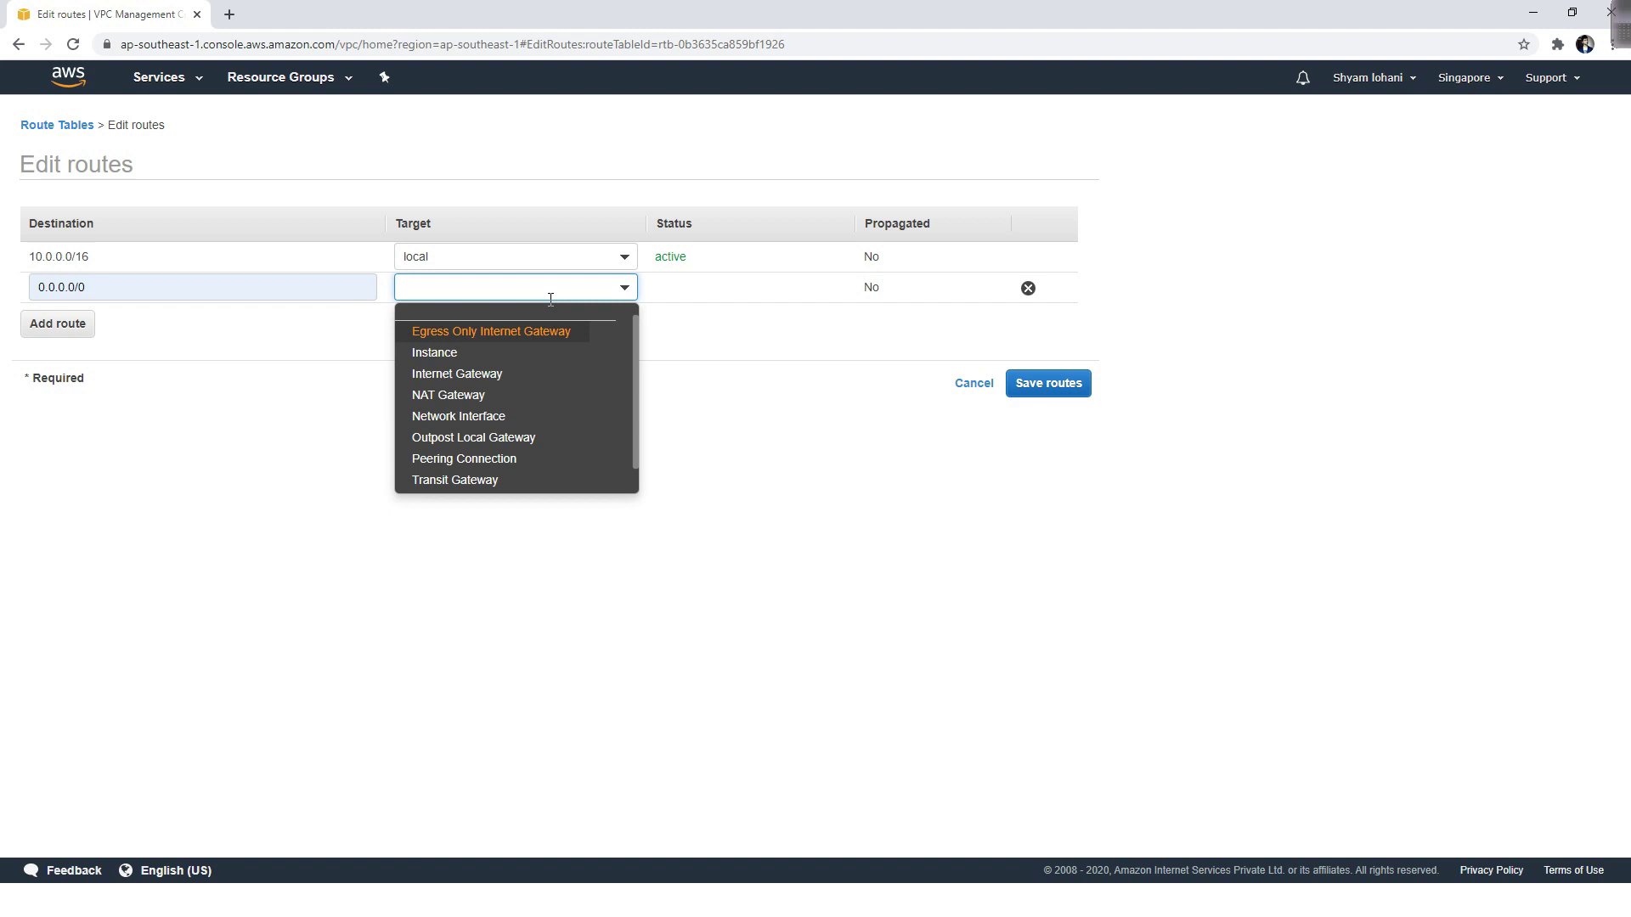
pyautogui.click(484, 395)
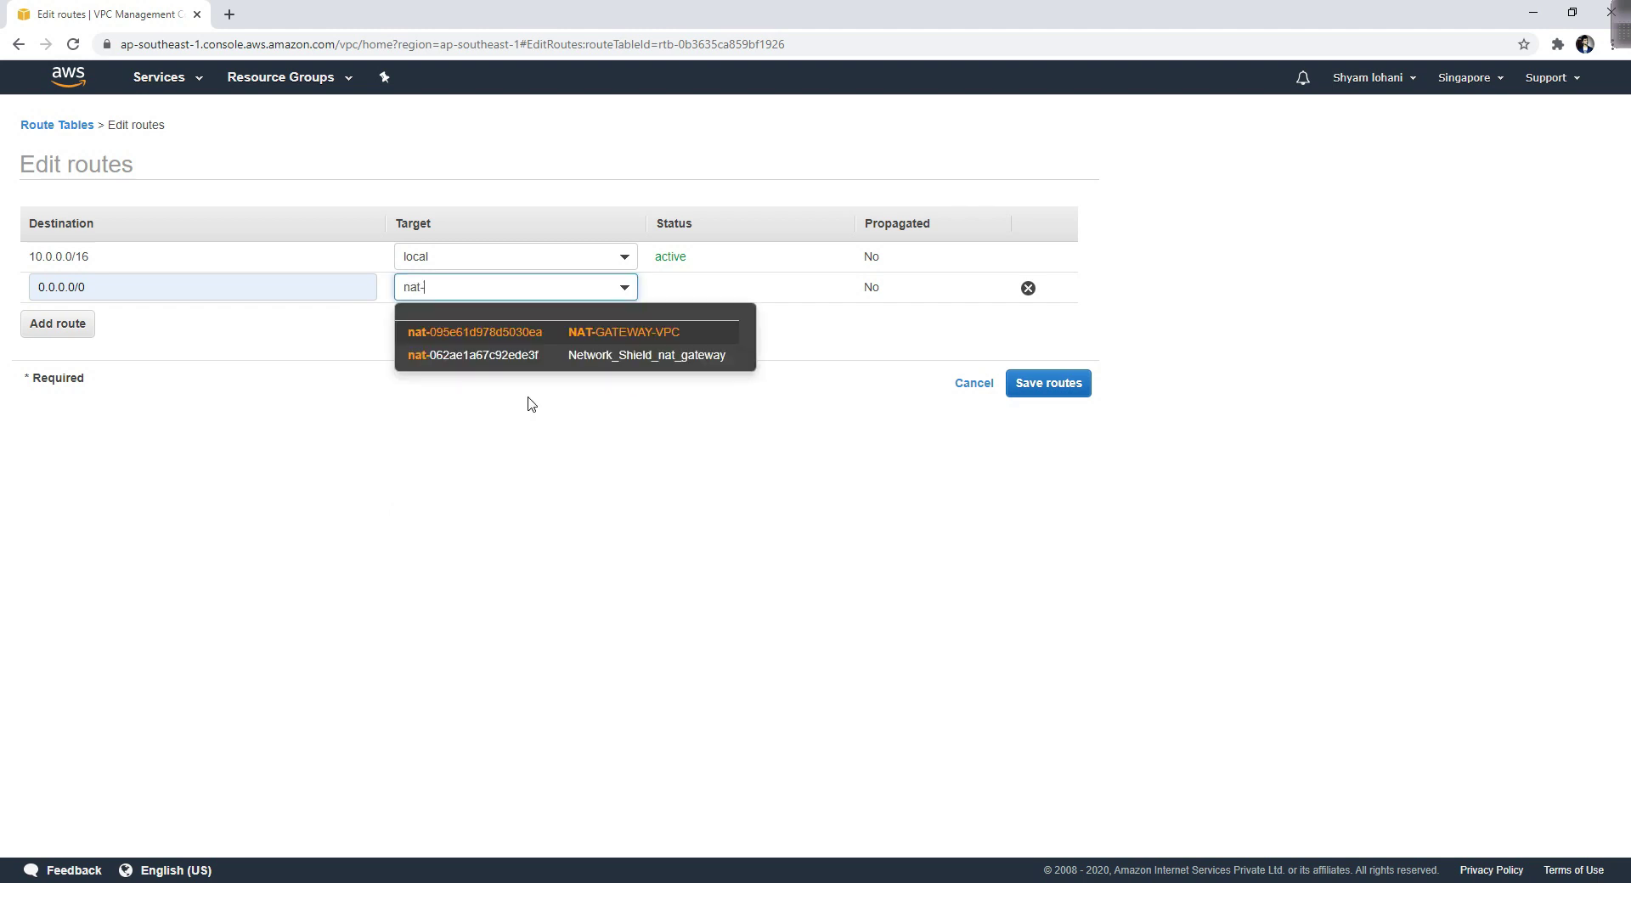
pyautogui.click(500, 293)
pyautogui.click(638, 340)
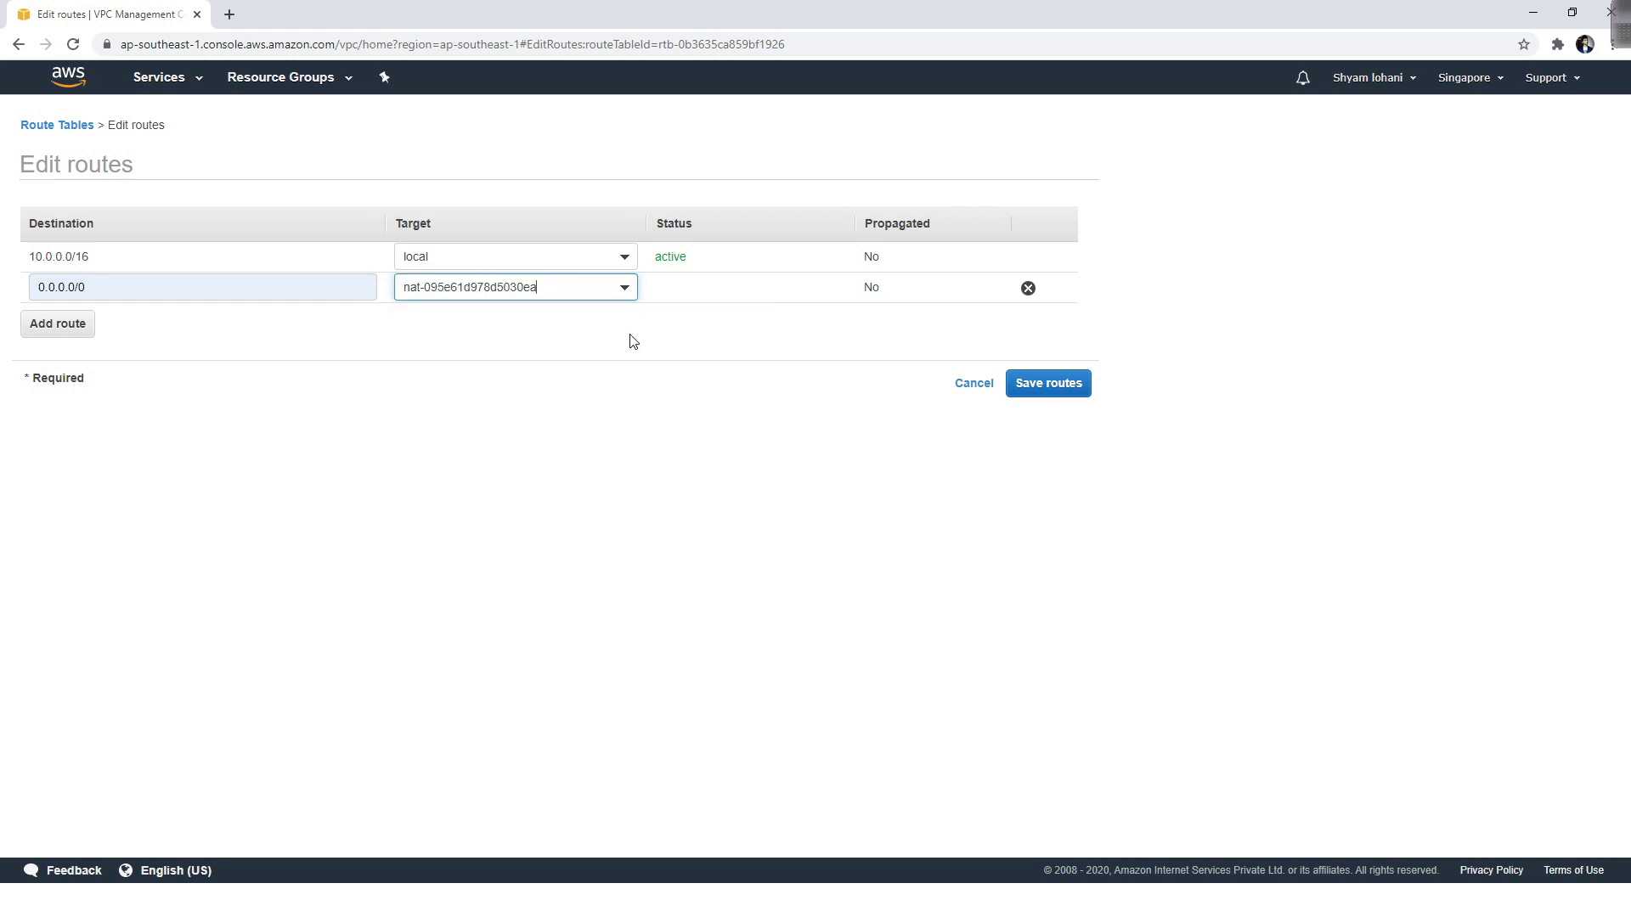
pyautogui.click(589, 288)
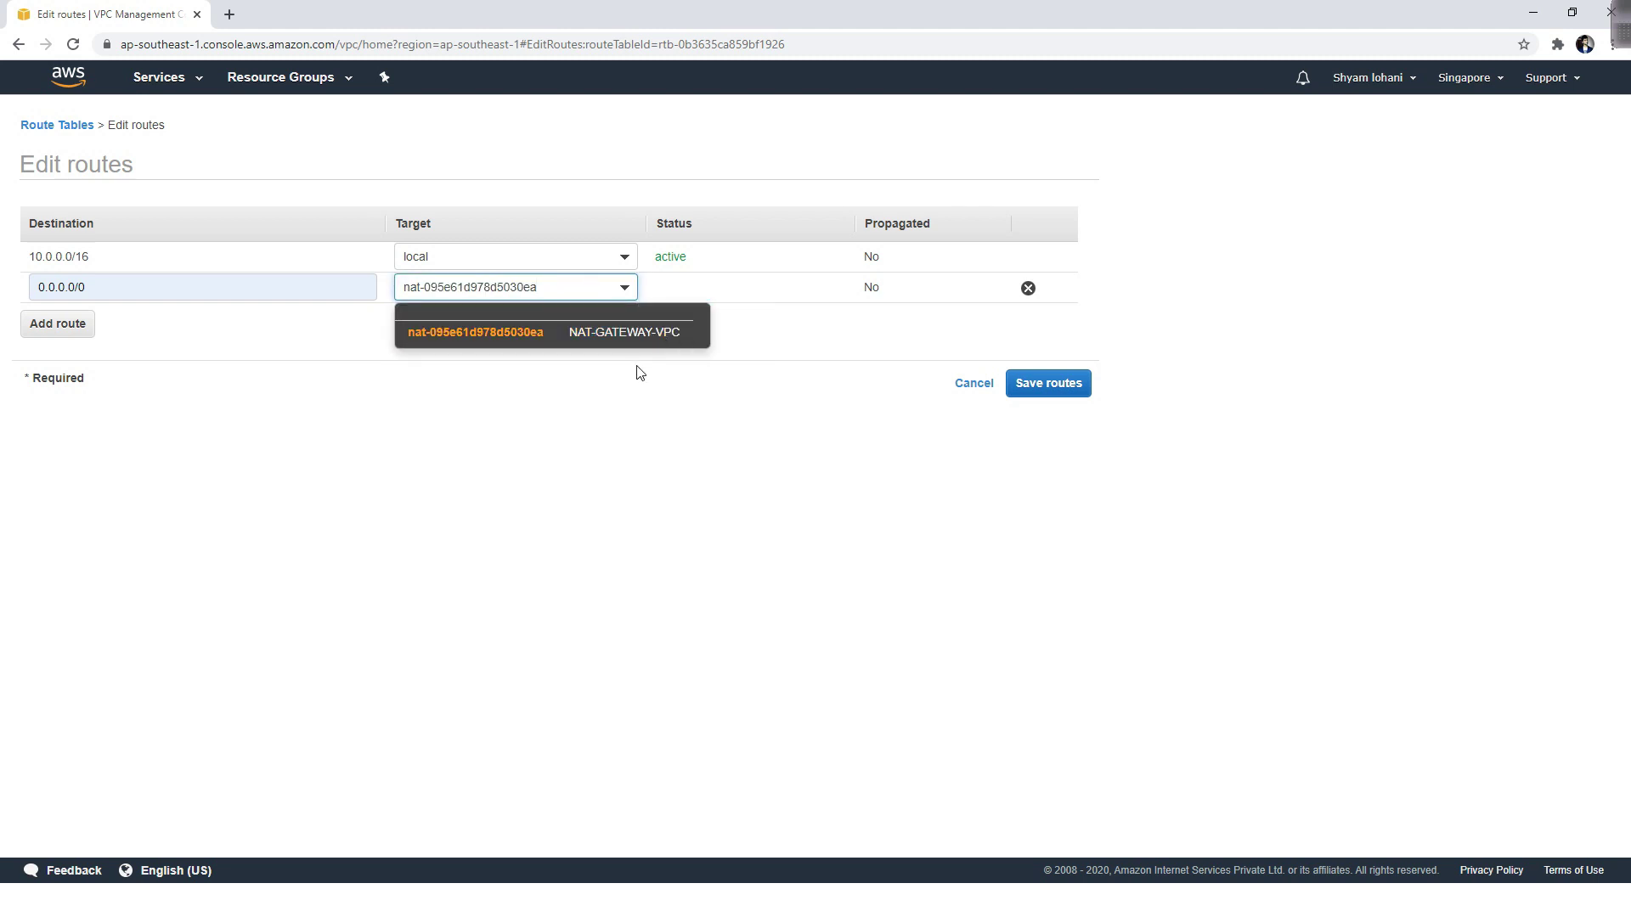
pyautogui.click(589, 335)
pyautogui.click(632, 291)
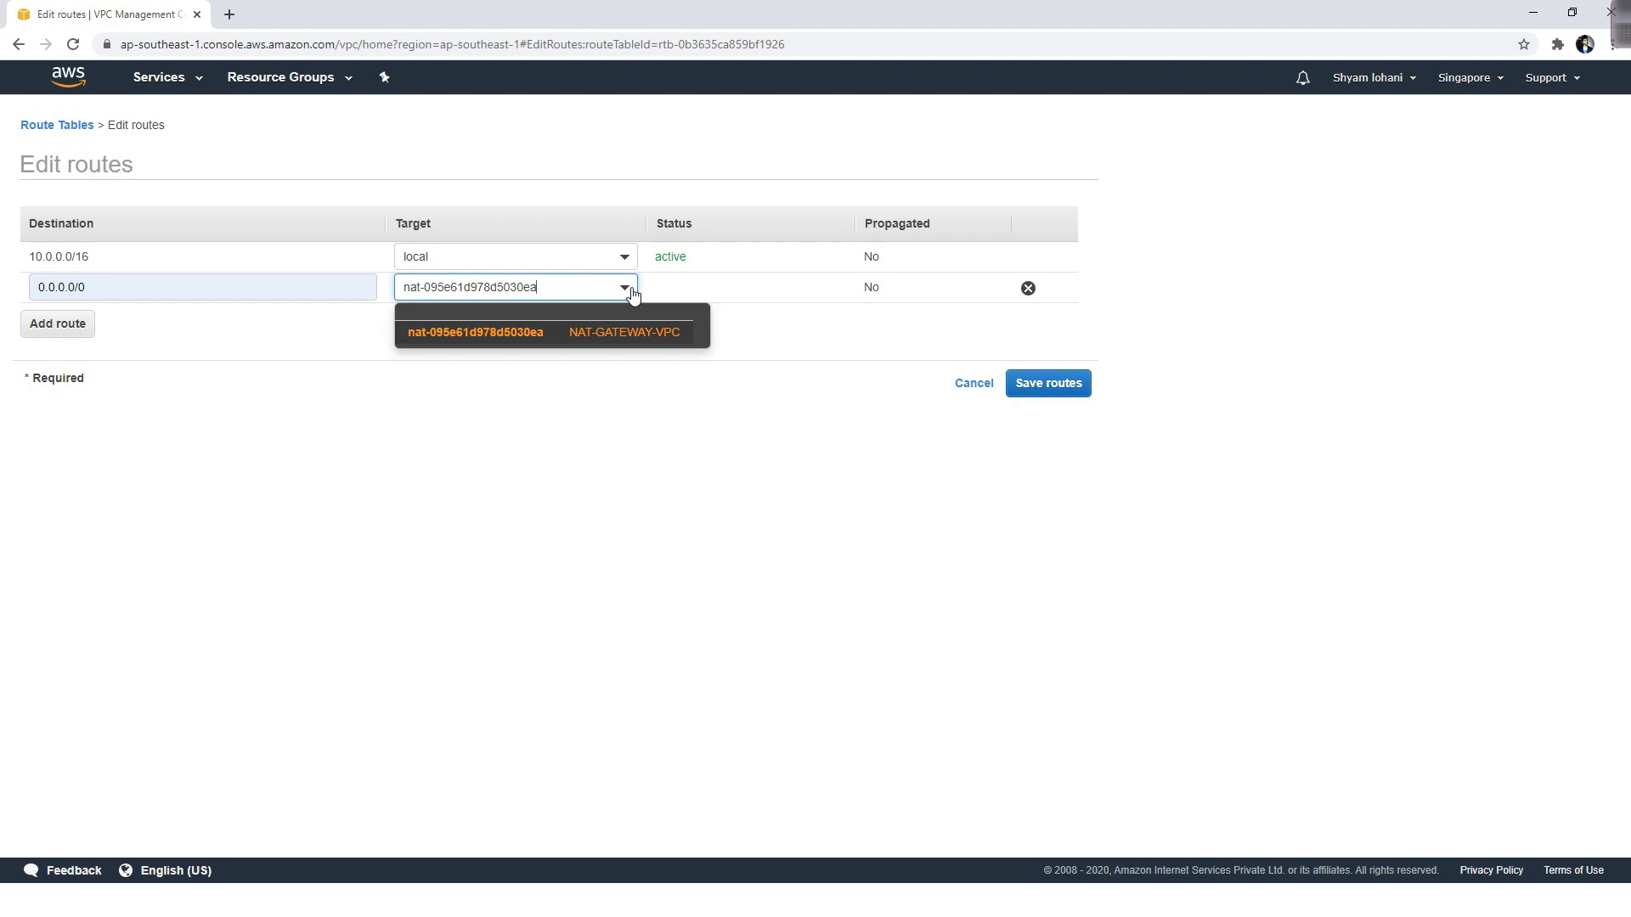
pyautogui.click(1028, 288)
pyautogui.click(1029, 288)
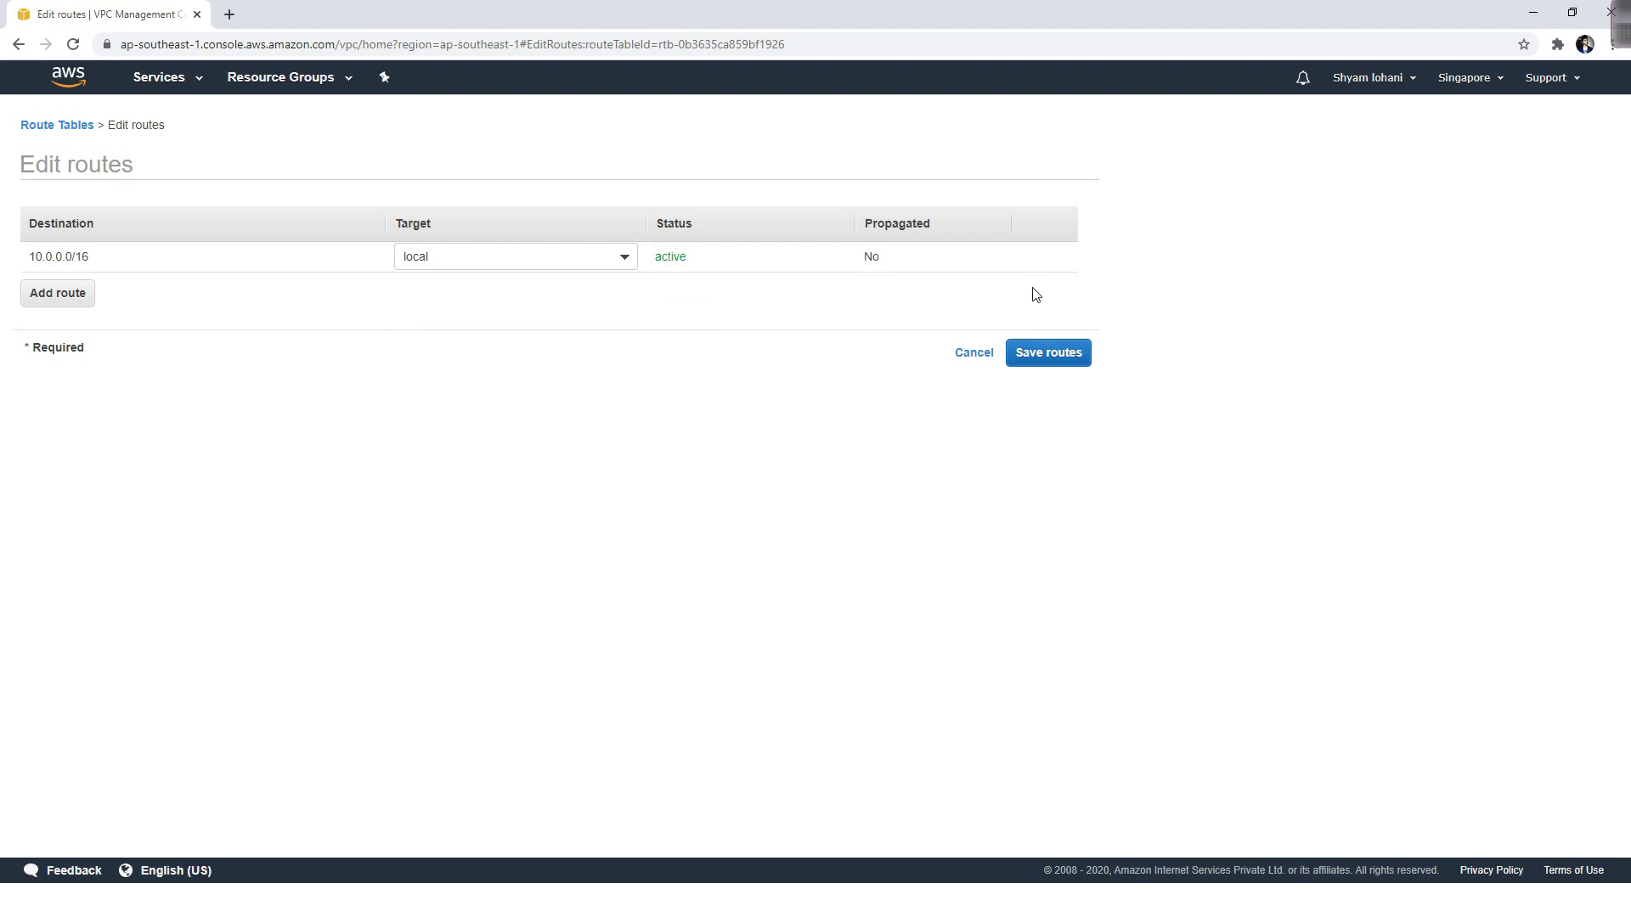
# Add a 0.0.0.0/0 route targeting Network_Shield_nat_gateway to ROUTE_TABLE_PRIVATE and save the routes
pyautogui.click(51, 306)
pyautogui.write('0')
pyautogui.click(136, 321)
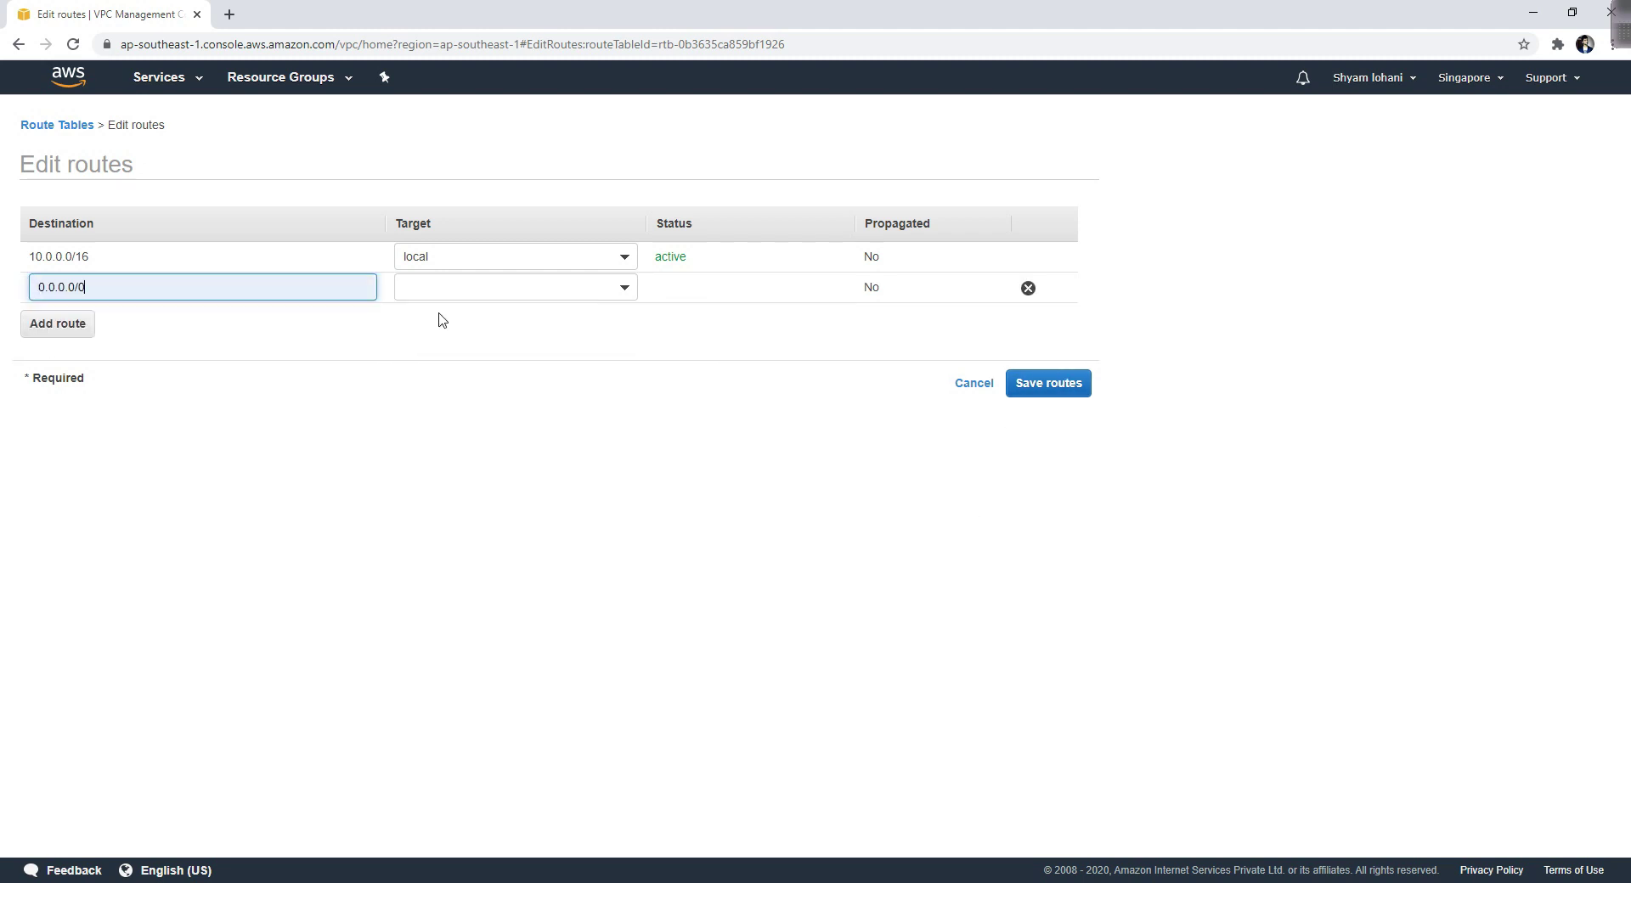
pyautogui.click(469, 300)
pyautogui.click(521, 396)
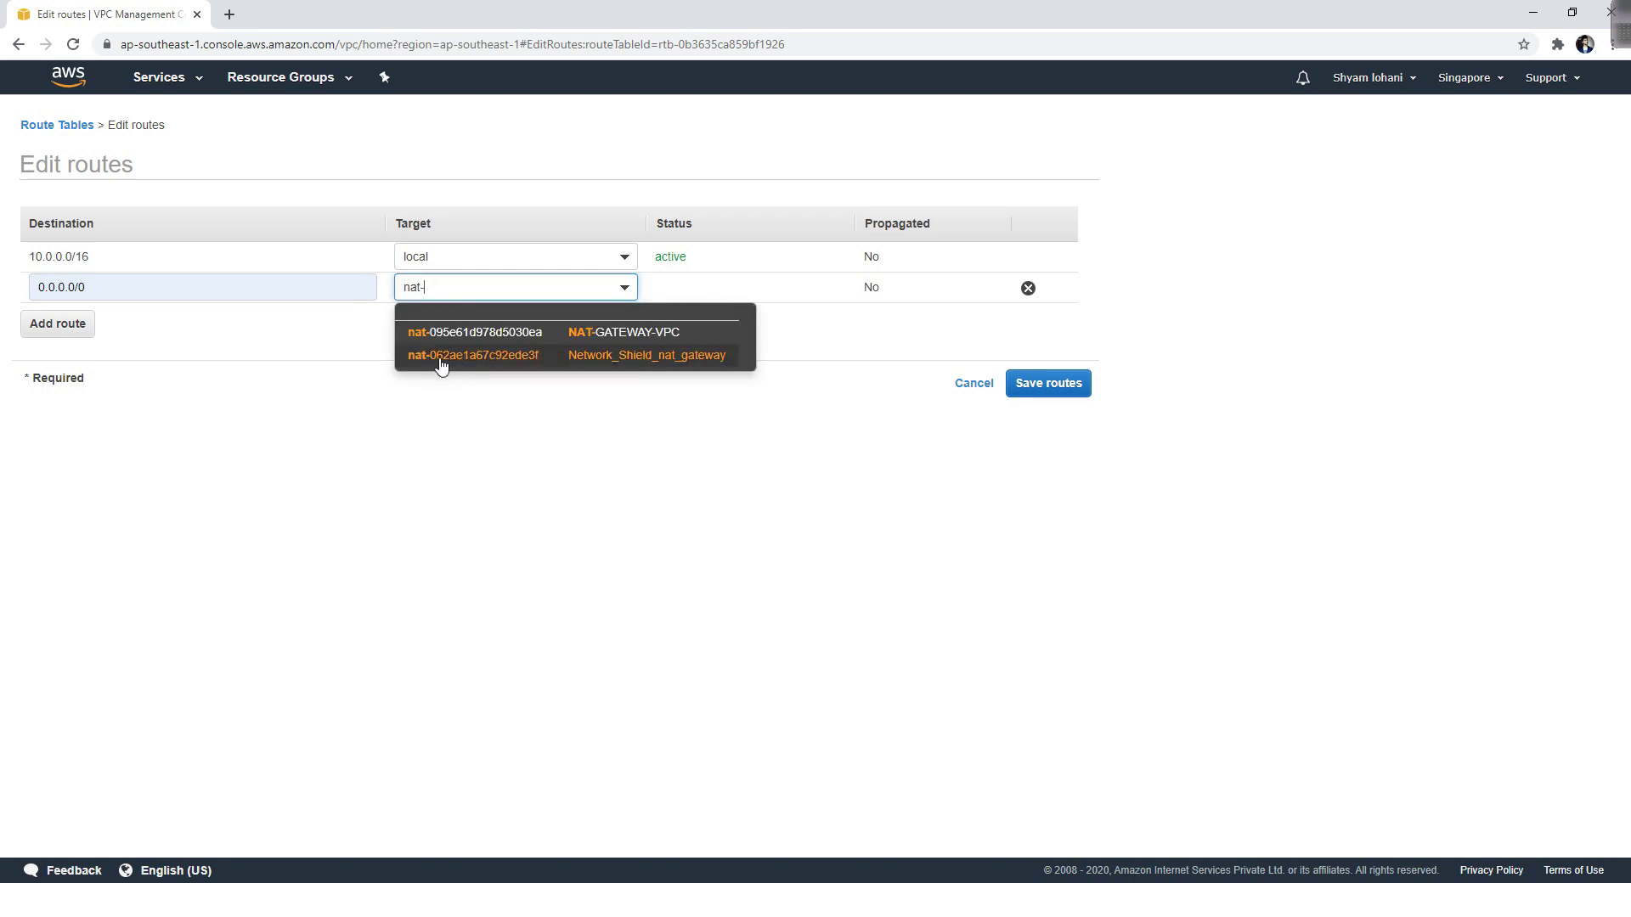
pyautogui.click(700, 361)
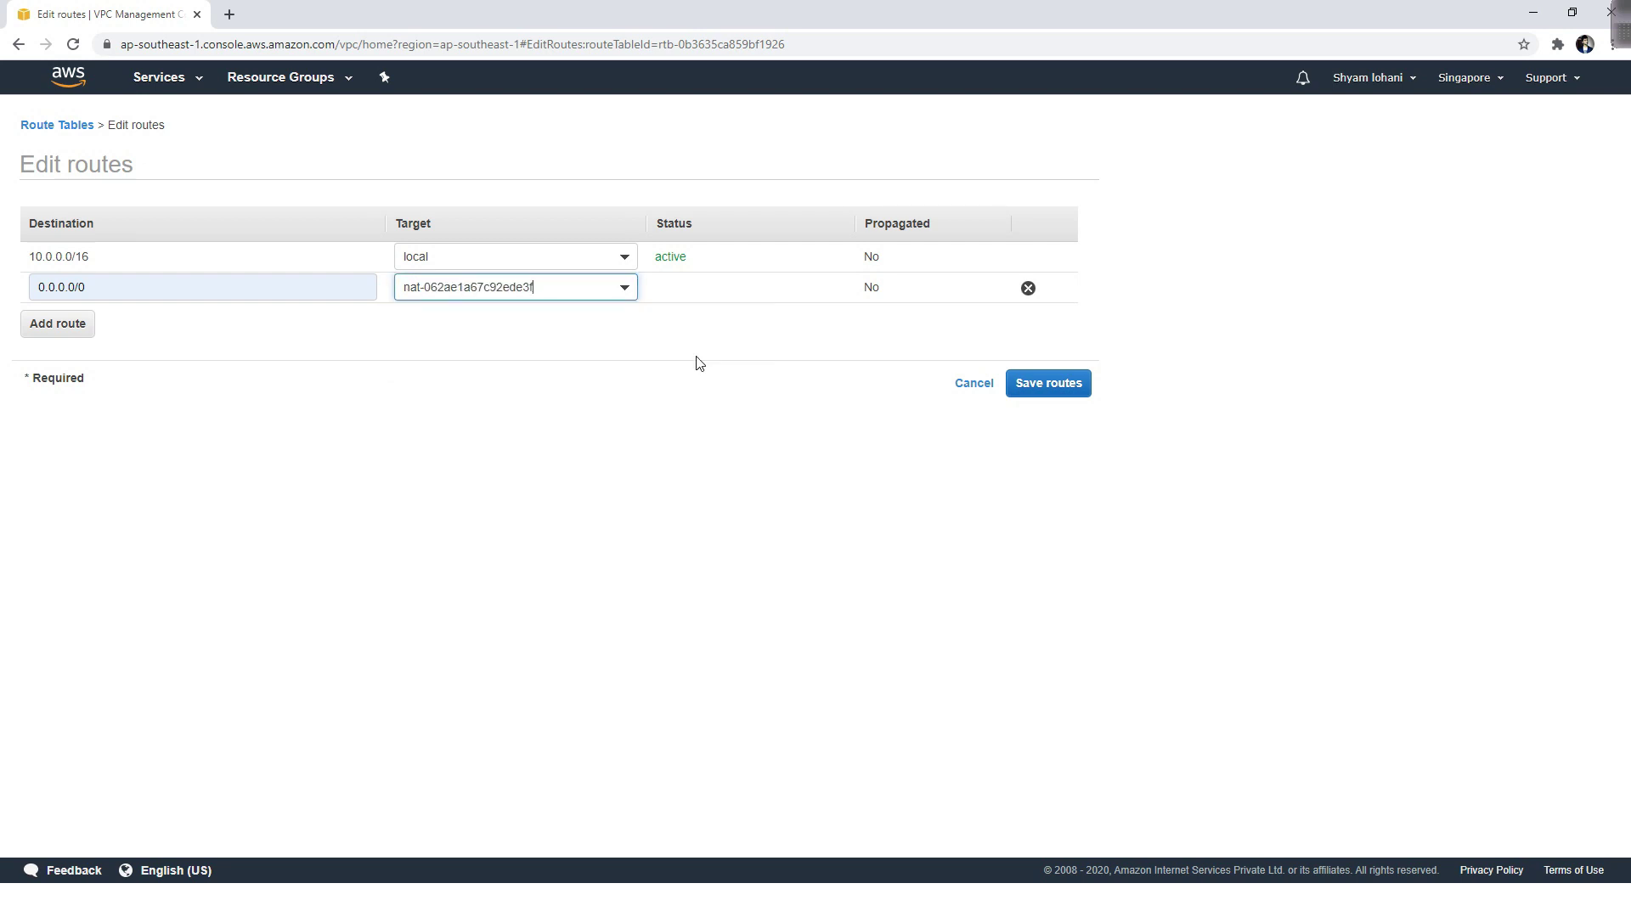
pyautogui.click(1075, 388)
pyautogui.click(790, 277)
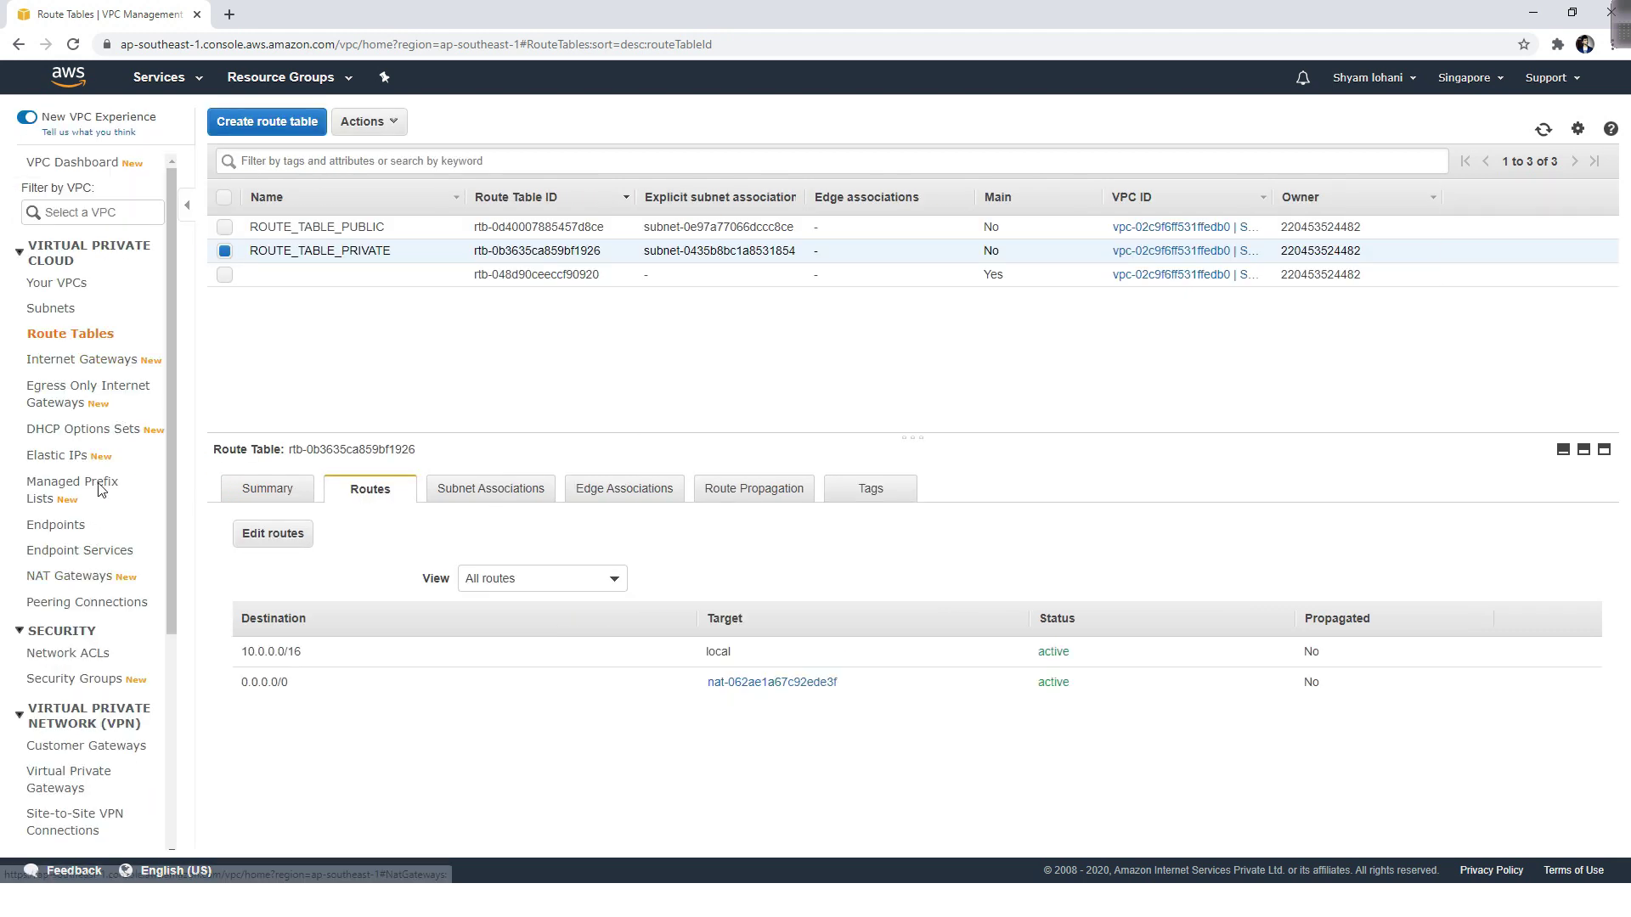
# Open and refresh the NAT gateways list, and check the running ping to 8.8.8.8 in the nested 10.0.1.6 session
pyautogui.click(75, 583)
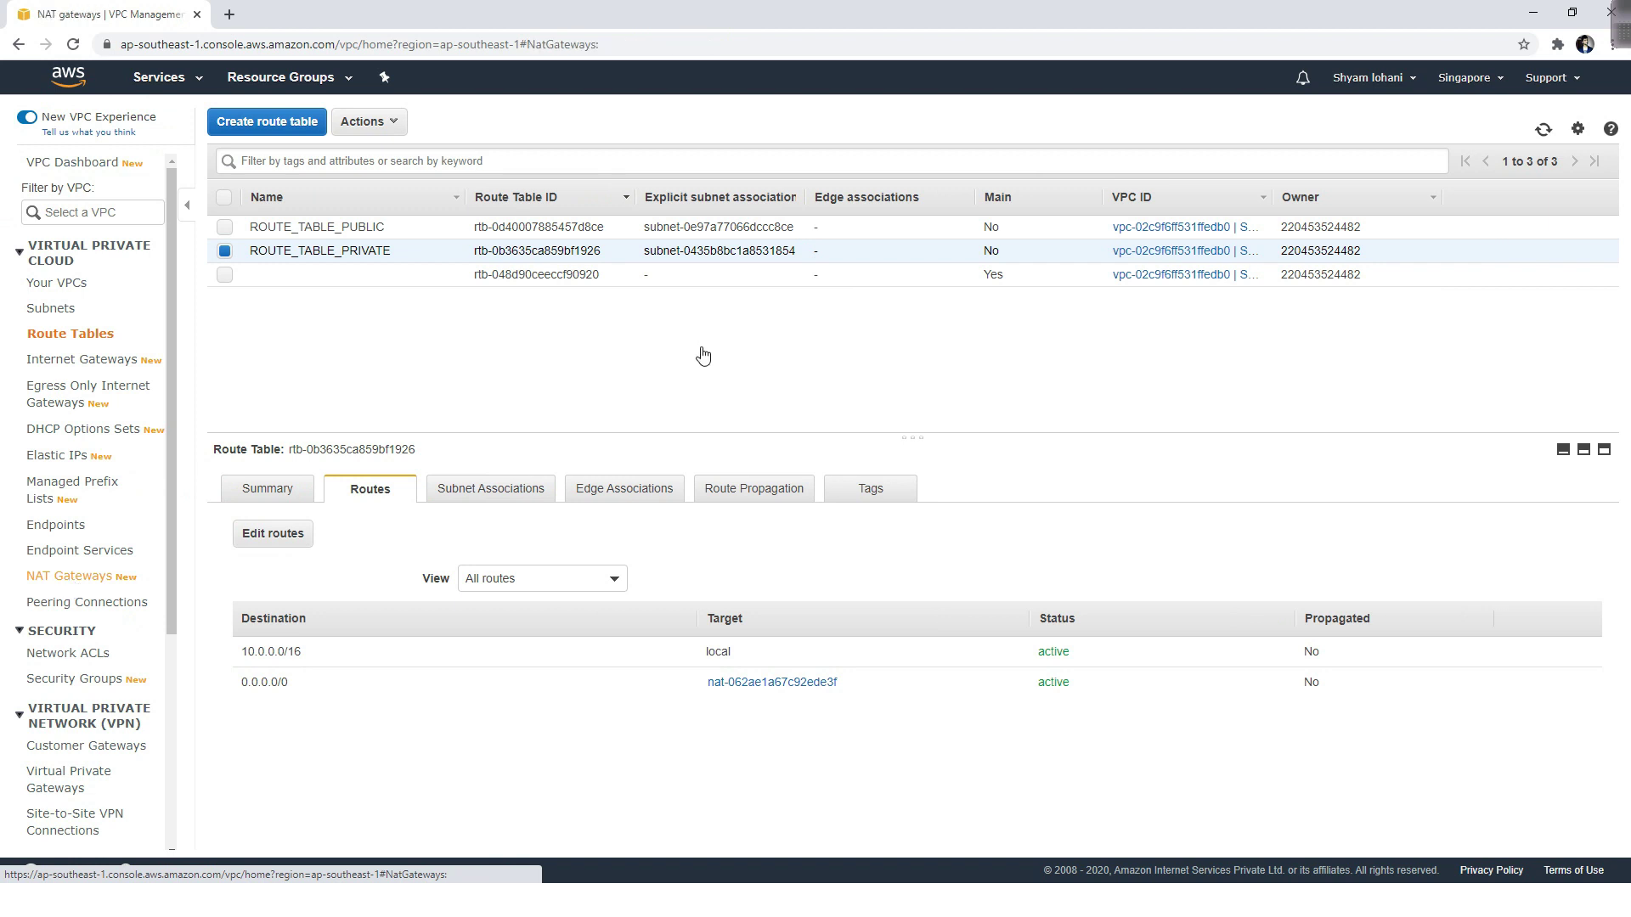
pyautogui.hotkey('alt', 'Tab')
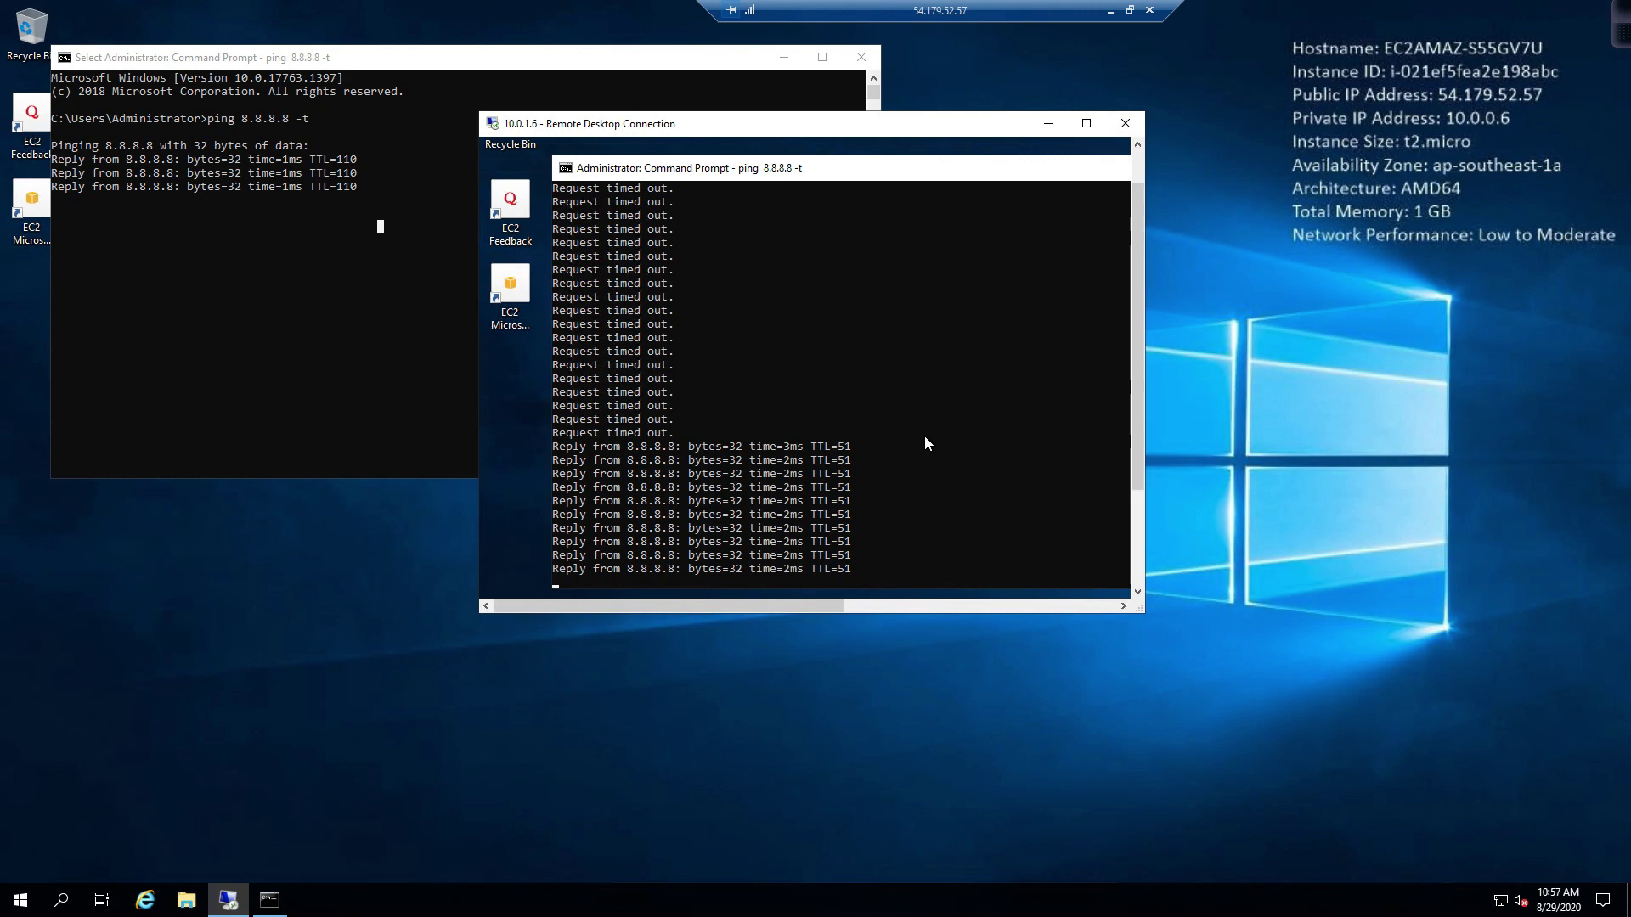
pyautogui.click(1109, 10)
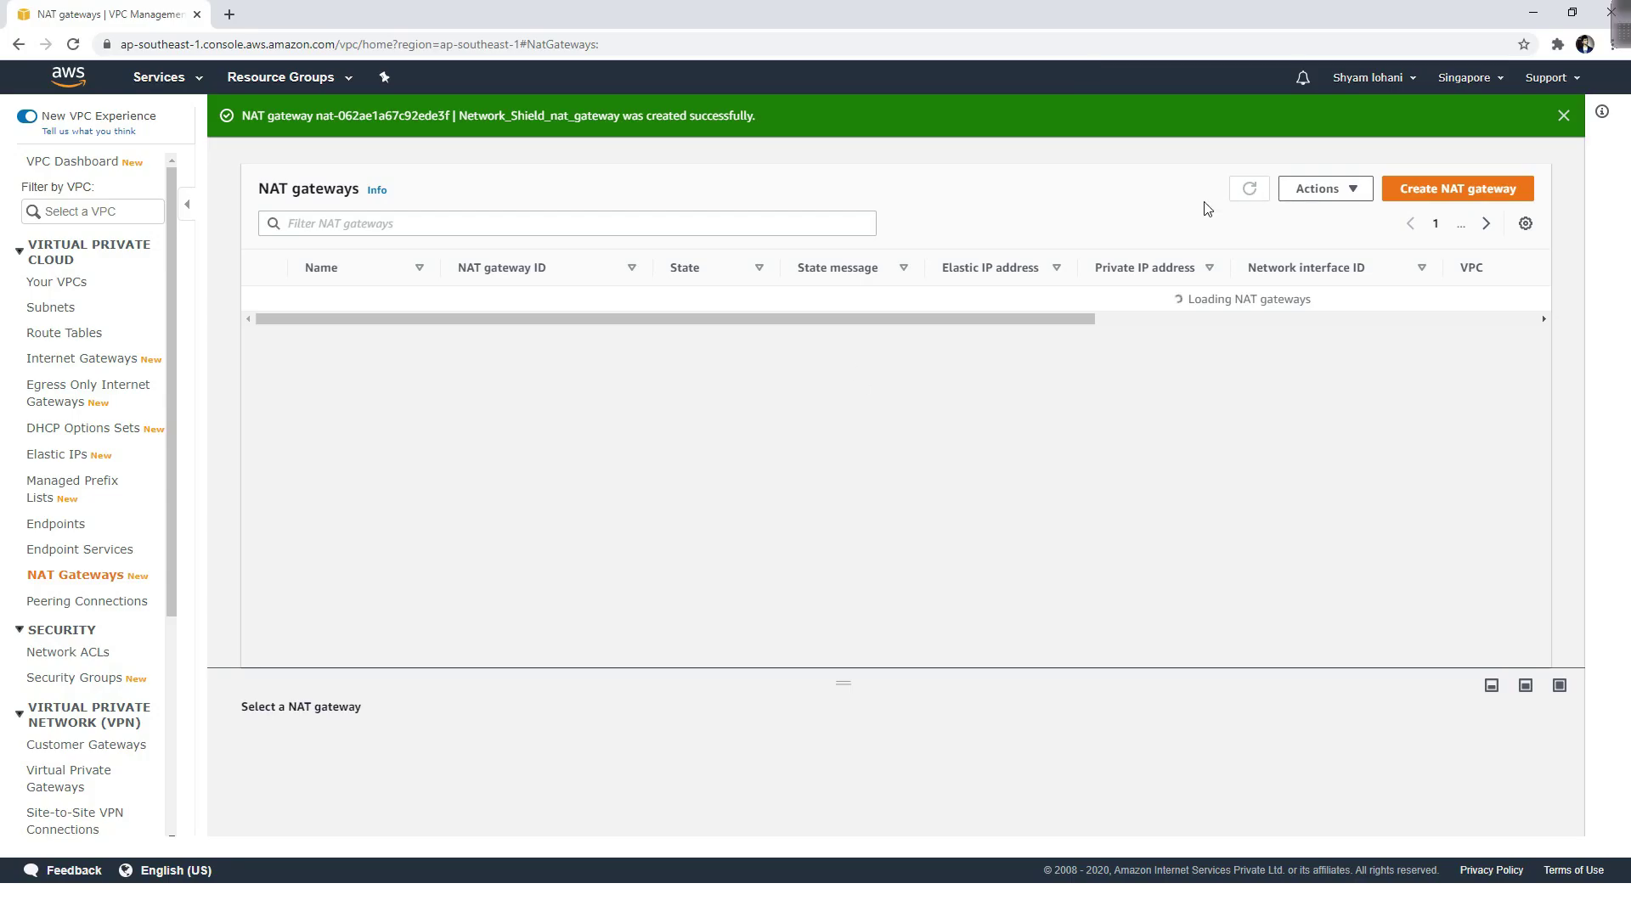
pyautogui.click(1265, 192)
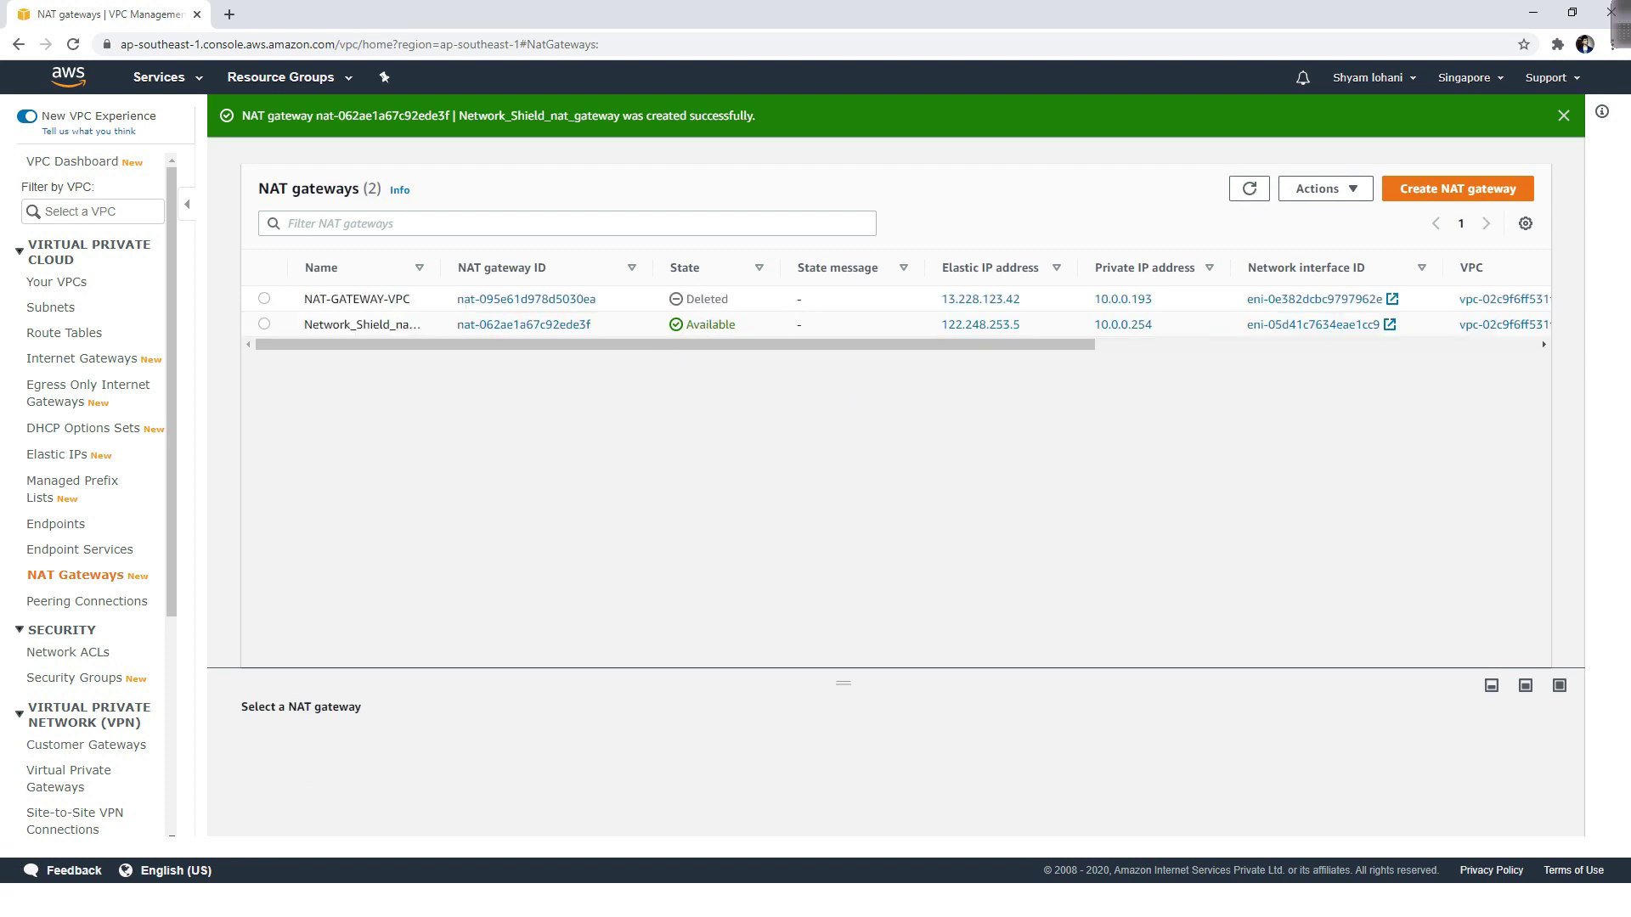
pyautogui.hotkey('alt', 'Tab')
pyautogui.click(773, 323)
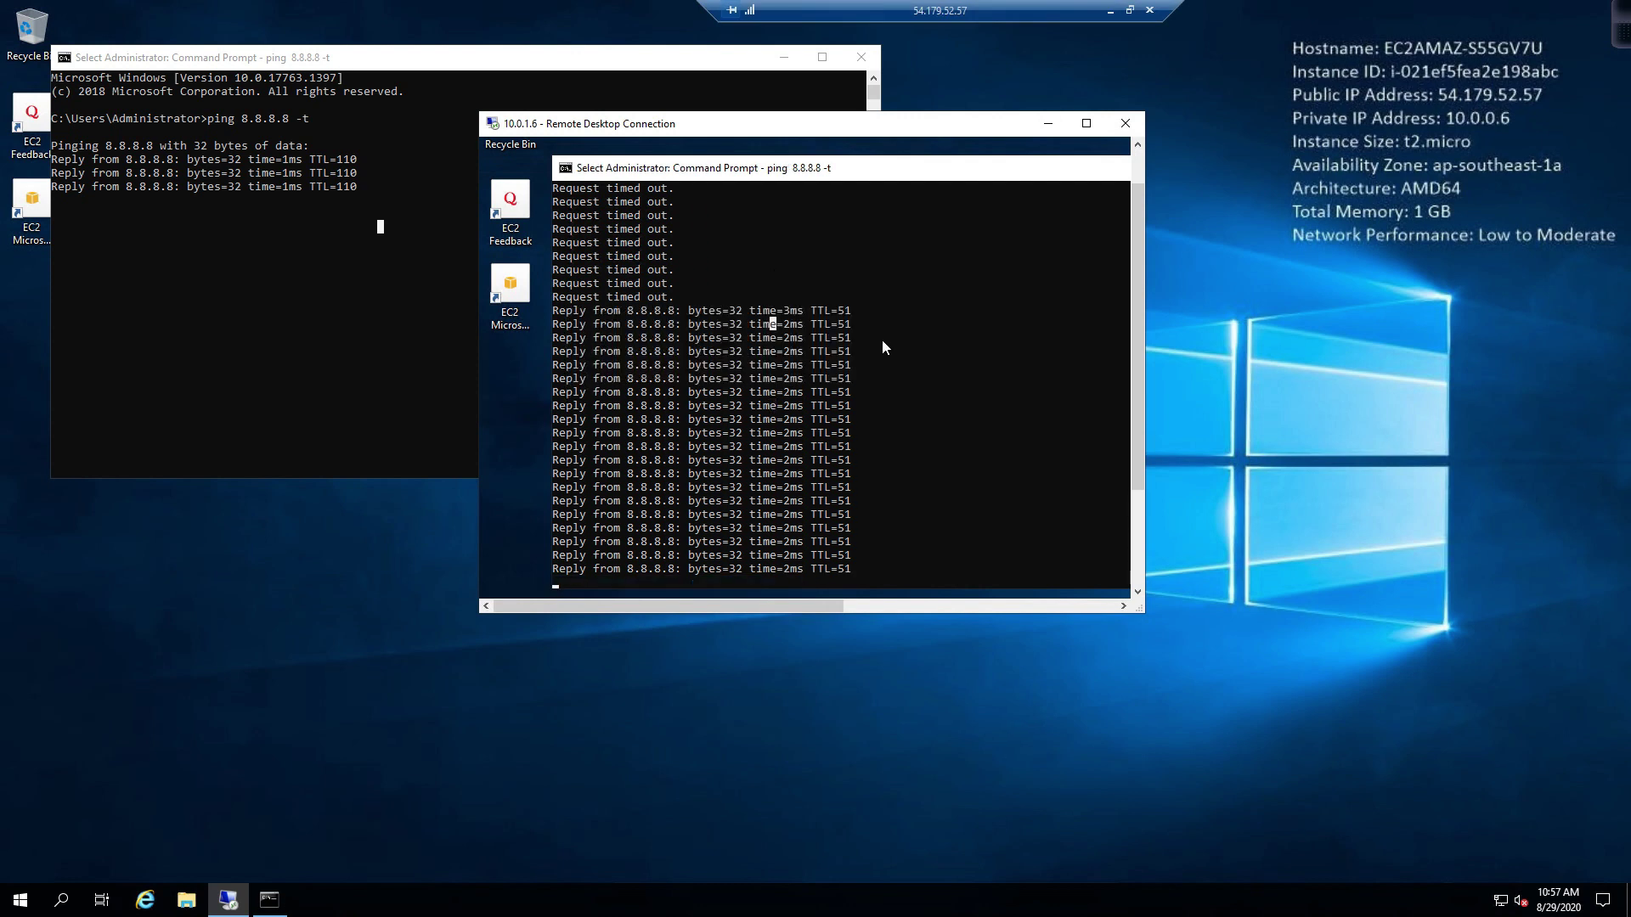
pyautogui.moveTo(899, 175); pyautogui.dragTo(807, 272)
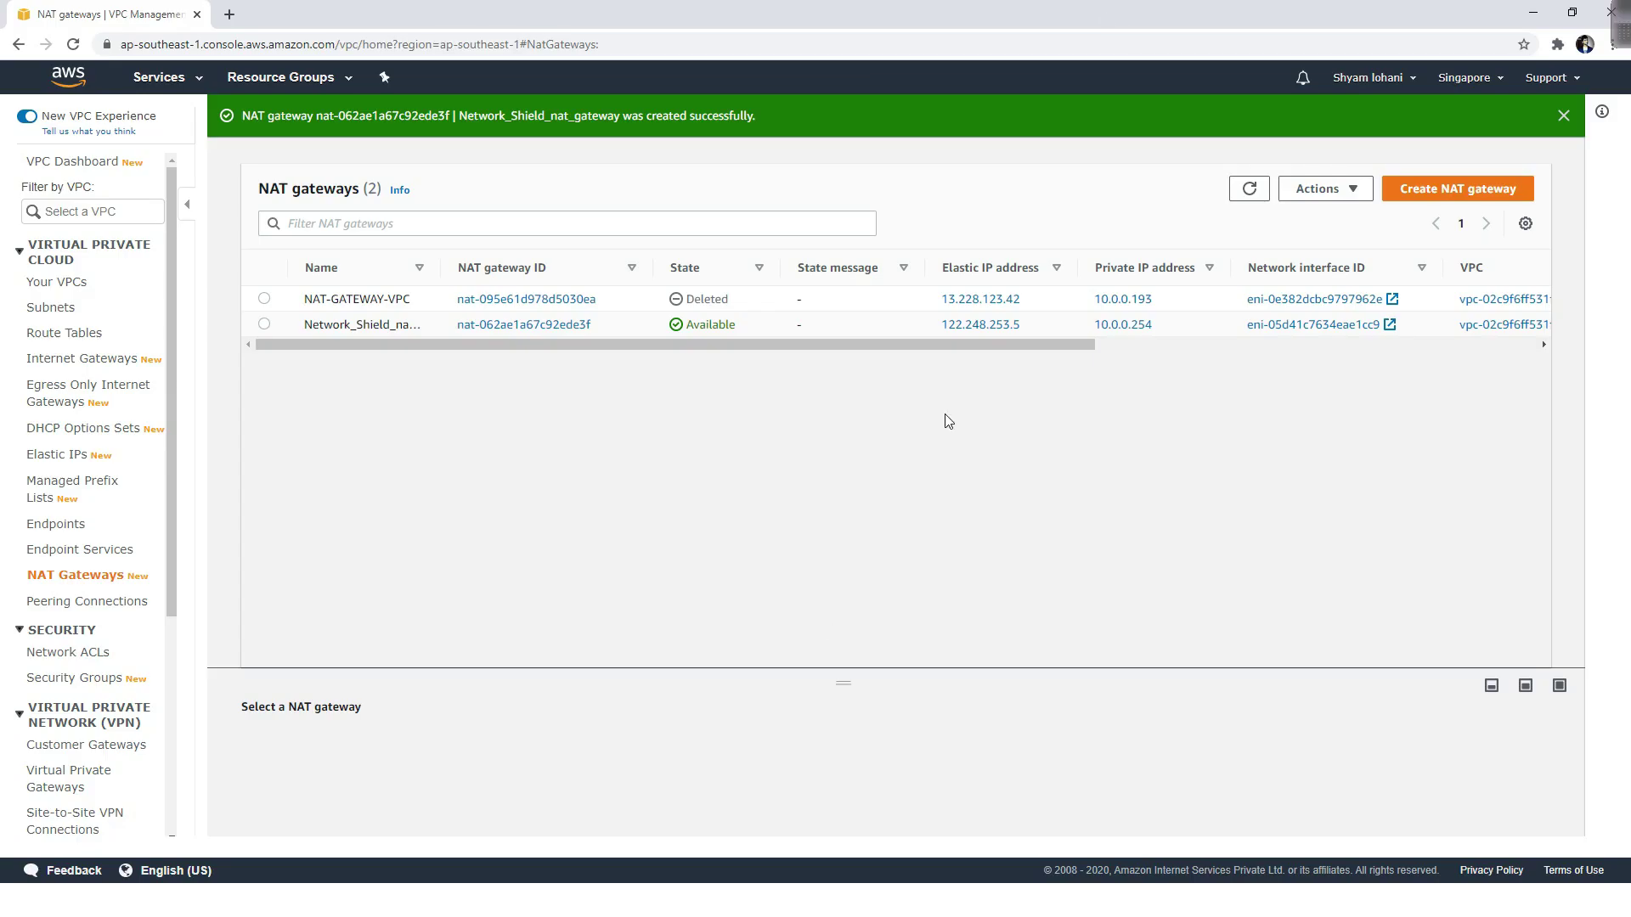
# Examine the Elastic IP and private IP addresses of Network_Shield_nat_gateway in the NAT gateways list
pyautogui.moveTo(973, 346); pyautogui.dragTo(1071, 353)
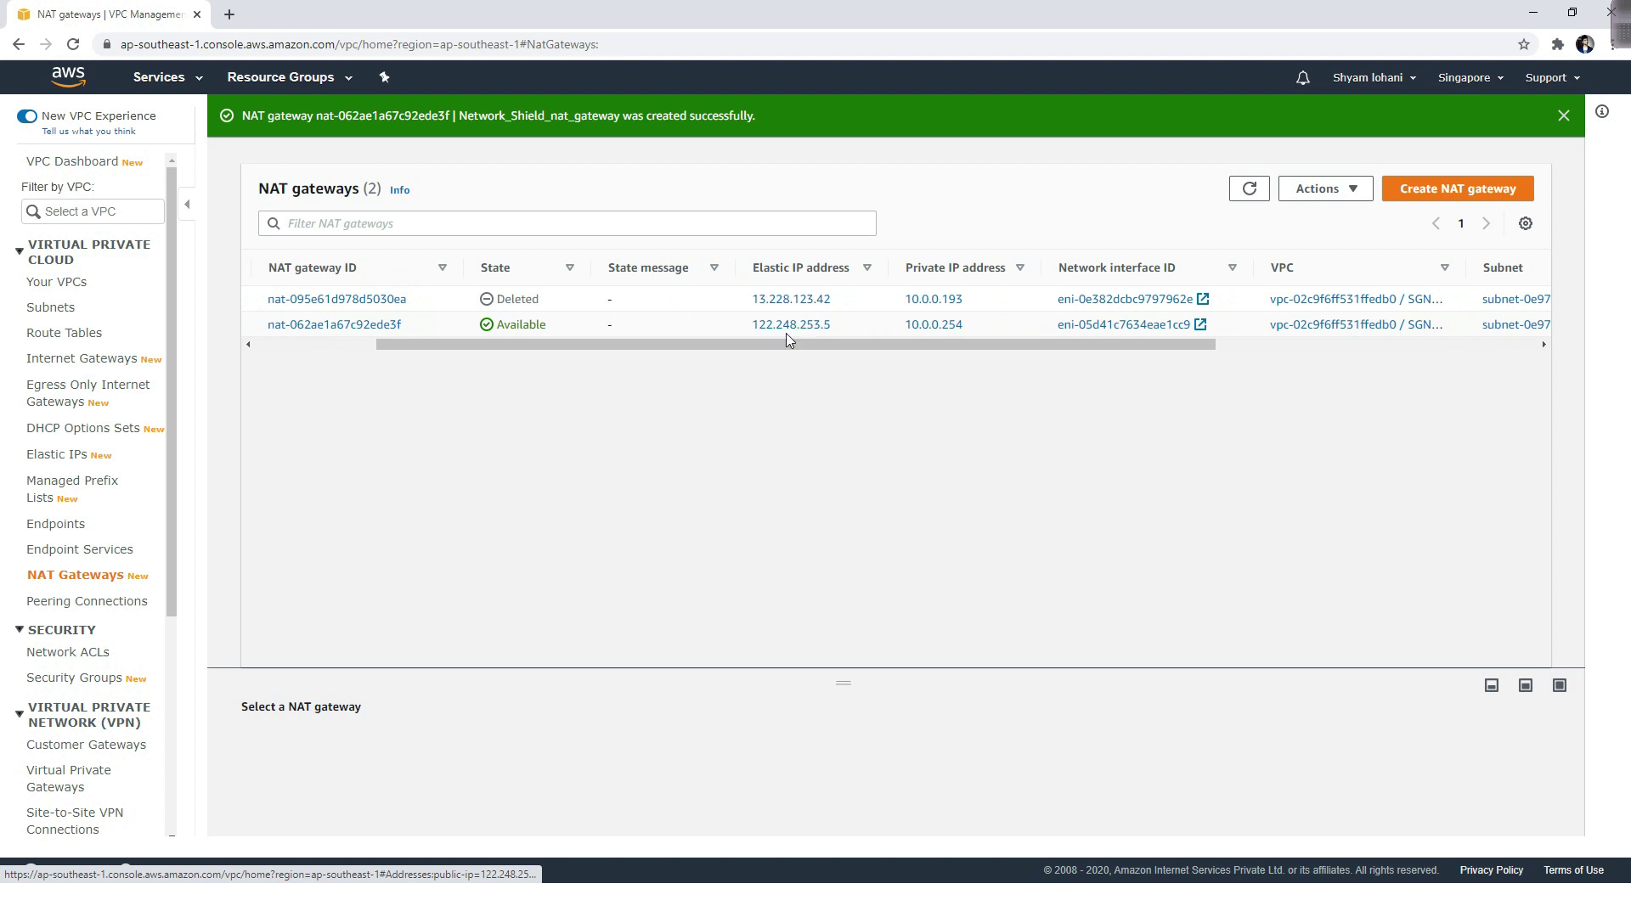
pyautogui.moveTo(786, 344); pyautogui.dragTo(833, 333)
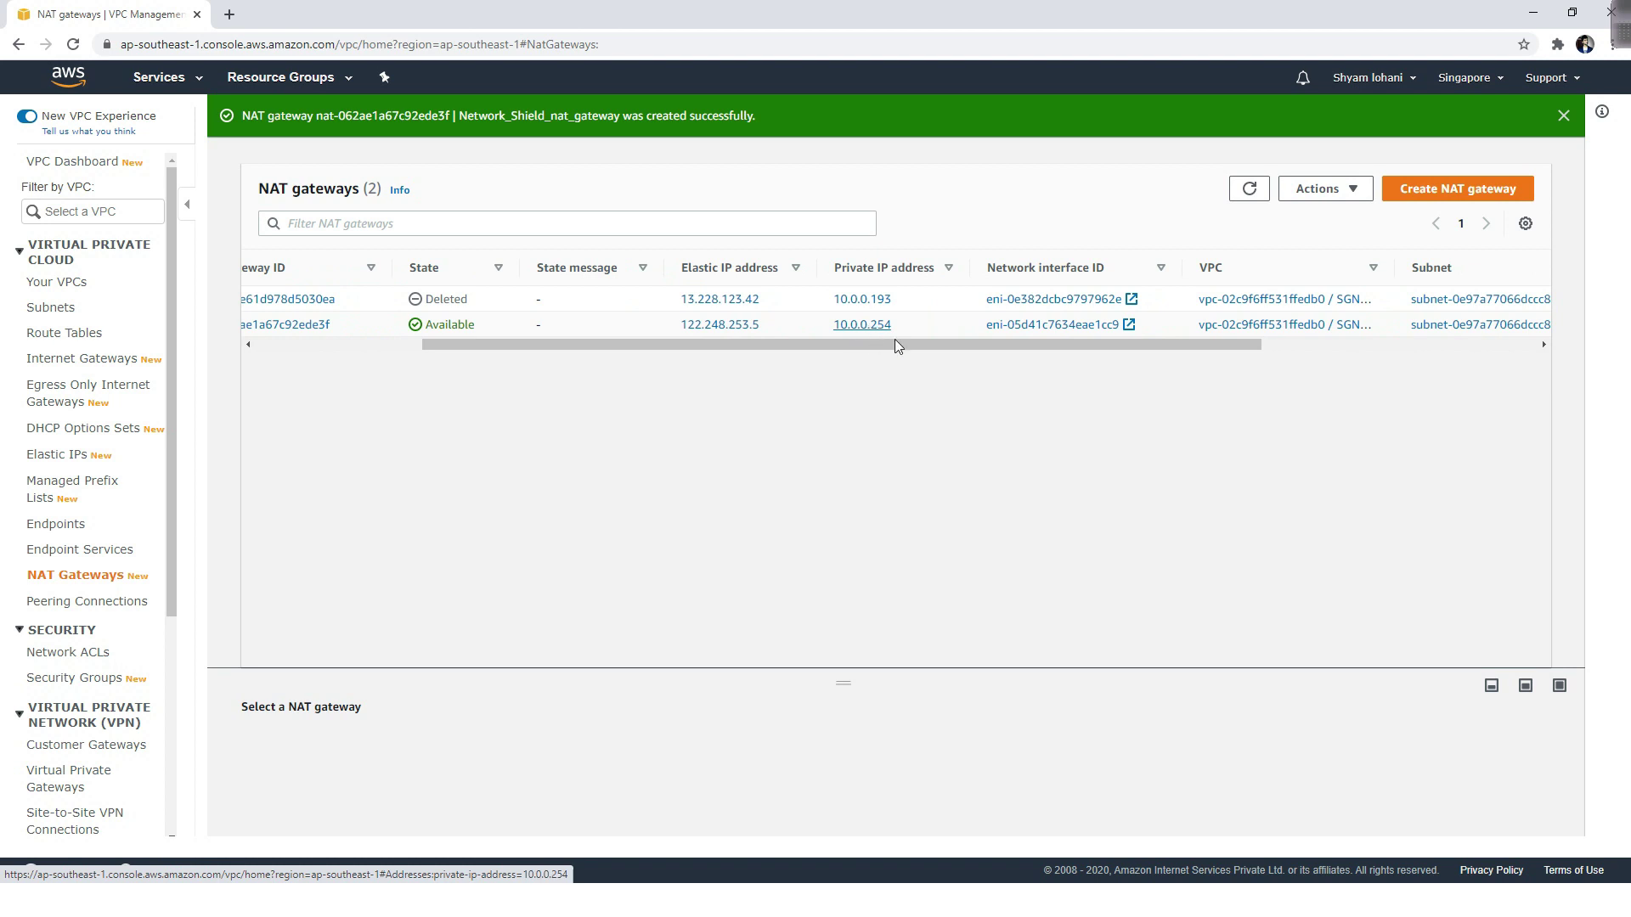
pyautogui.moveTo(929, 343); pyautogui.dragTo(802, 355)
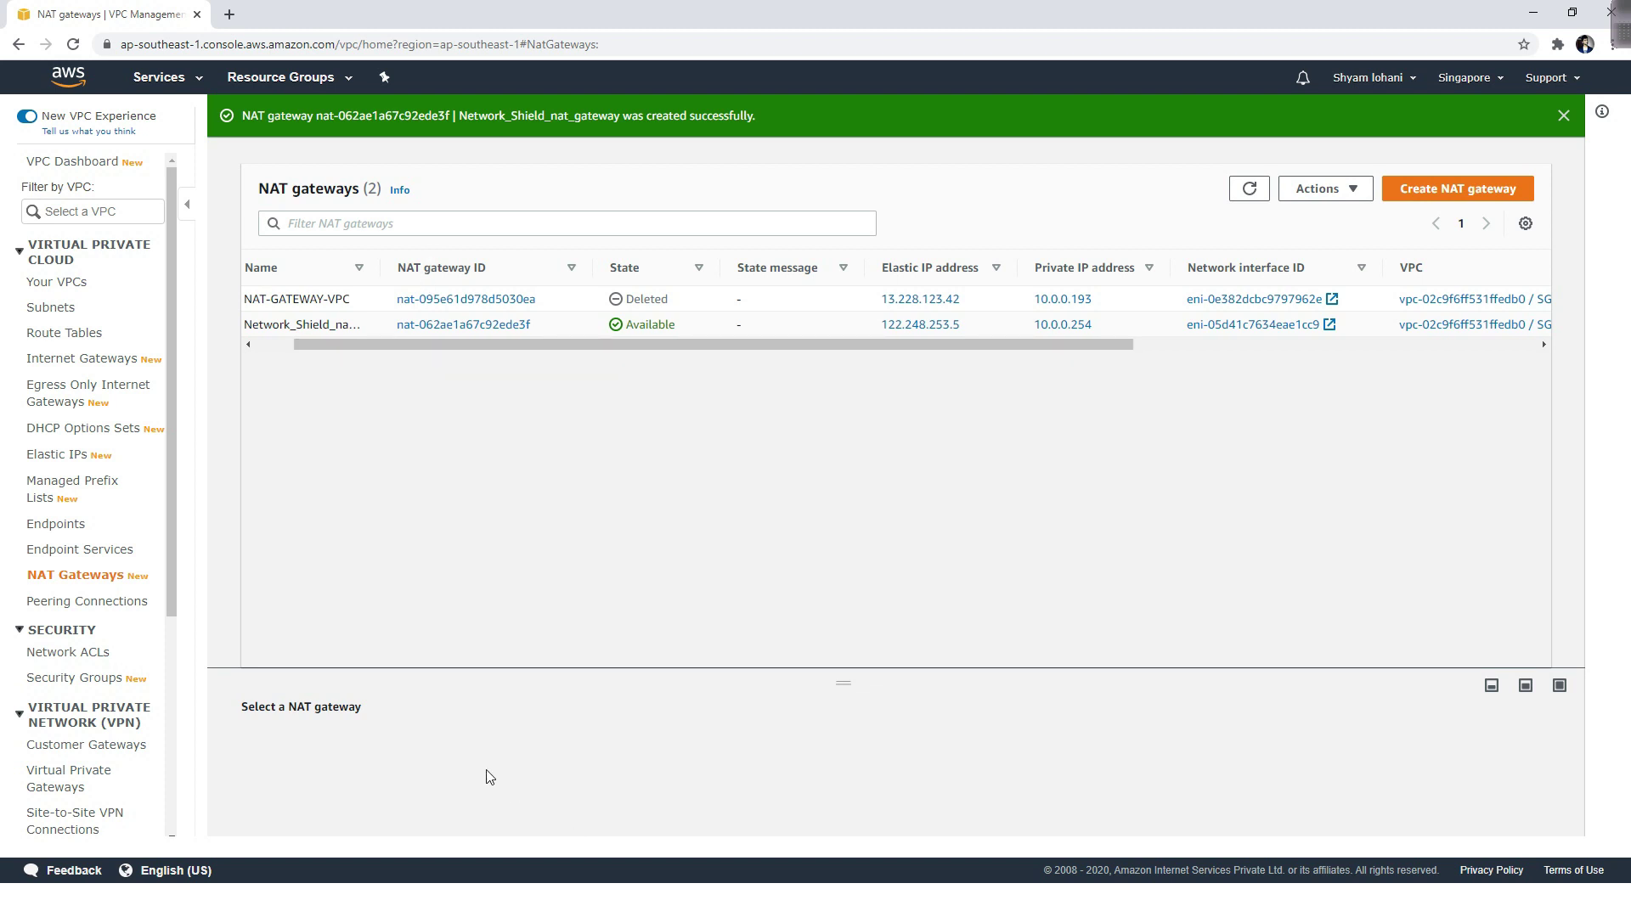
# With the annotation pen, draw a boxed private host linked to a router symbol with a boxed 10.0.0.254 label beneath it
pyautogui.click(1623, 30)
pyautogui.click(38, 23)
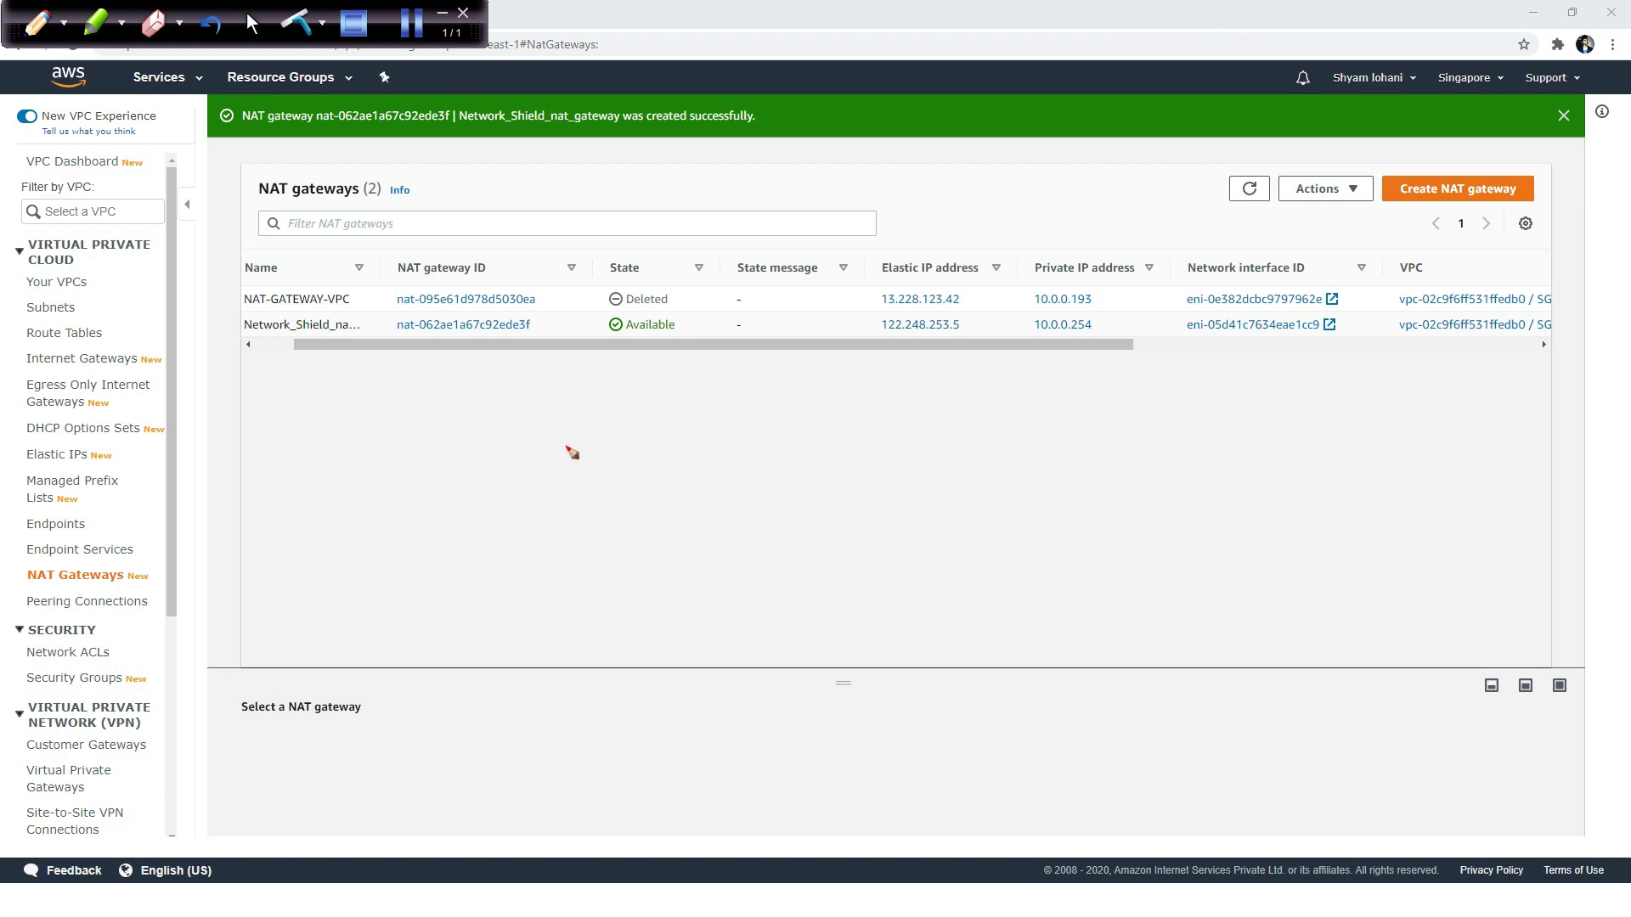
pyautogui.moveTo(437, 412)
pyautogui.mouseDown()
pyautogui.moveTo(437, 450)
pyautogui.moveTo(474, 455)
pyautogui.moveTo(451, 467)
pyautogui.moveTo(466, 428)
pyautogui.moveTo(709, 443)
pyautogui.moveTo(665, 454)
pyautogui.mouseUp()
pyautogui.click(500, 432)
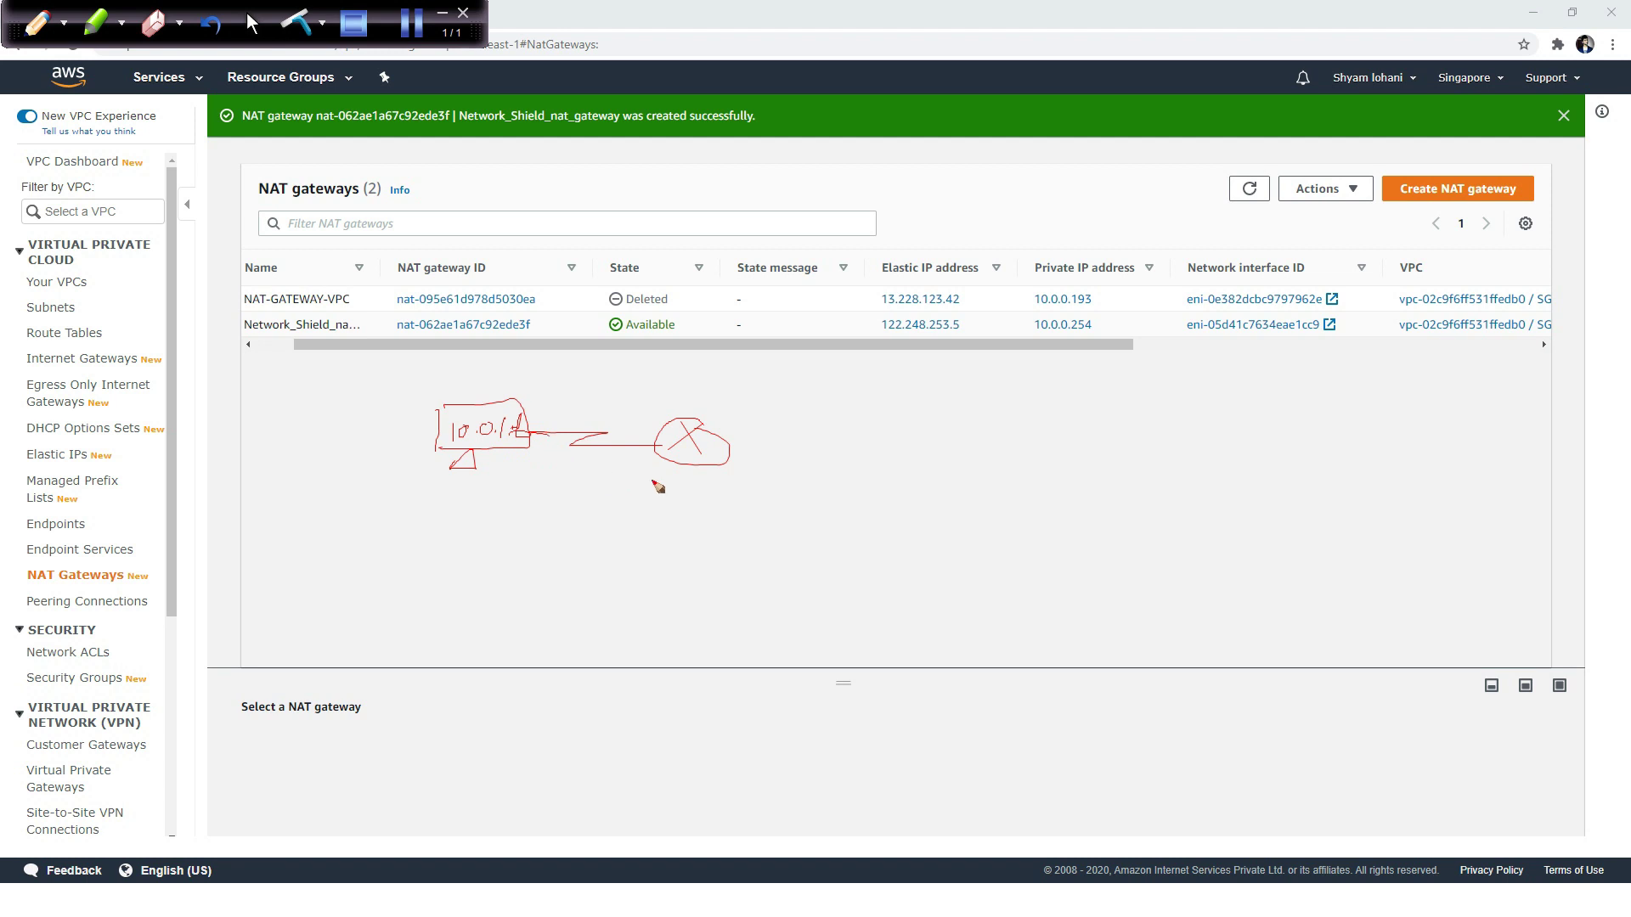
pyautogui.moveTo(672, 484)
pyautogui.mouseDown()
pyautogui.moveTo(671, 504)
pyautogui.moveTo(875, 503)
pyautogui.mouseUp()
pyautogui.click(715, 496)
pyautogui.moveTo(634, 523); pyautogui.dragTo(885, 516)
pyautogui.moveTo(644, 473)
pyautogui.mouseDown()
pyautogui.moveTo(676, 519)
pyautogui.moveTo(887, 463)
pyautogui.moveTo(840, 514)
pyautogui.mouseUp()
# Extend the sketch with a link to a labelled internet gateway symbol and a further link to an internet cloud
pyautogui.moveTo(731, 442)
pyautogui.mouseDown()
pyautogui.moveTo(986, 448)
pyautogui.moveTo(1038, 422)
pyautogui.moveTo(1010, 465)
pyautogui.mouseUp()
pyautogui.moveTo(1037, 488); pyautogui.dragTo(1050, 505)
pyautogui.moveTo(1018, 489); pyautogui.dragTo(1061, 516)
pyautogui.moveTo(1089, 441)
pyautogui.mouseDown()
pyautogui.moveTo(1380, 468)
pyautogui.moveTo(1612, 405)
pyautogui.moveTo(1366, 412)
pyautogui.mouseUp()
pyautogui.moveTo(1372, 429); pyautogui.dragTo(1303, 466)
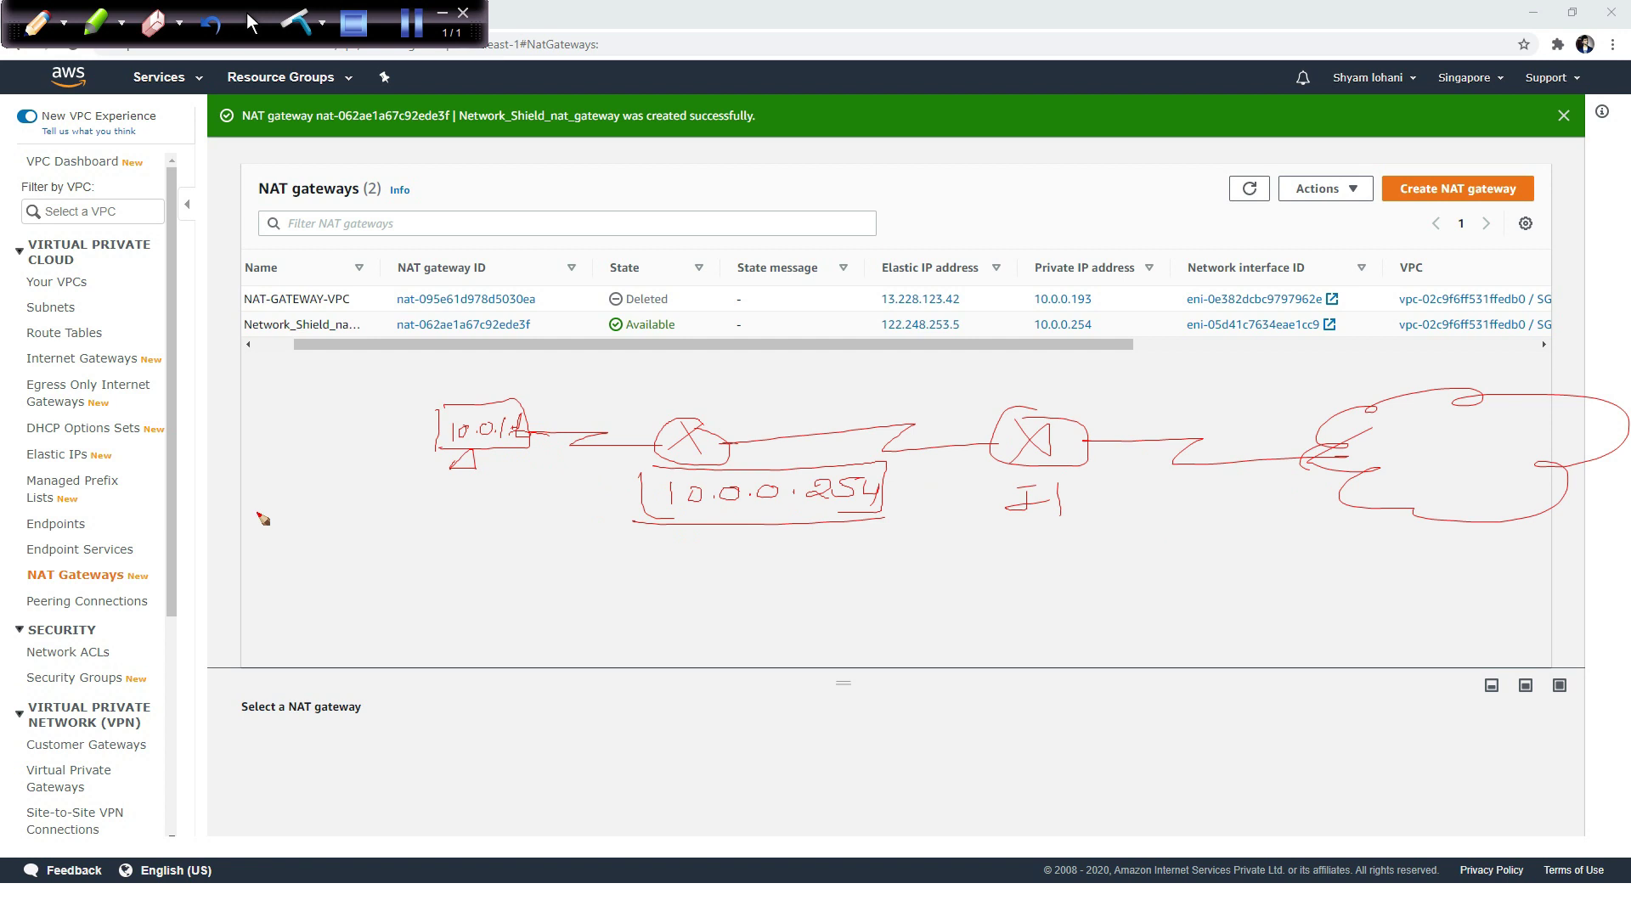
# Handwrite the private host's source address and destination "any" below the sketch, underline the source and draw a vertical divider beside them
pyautogui.moveTo(246, 554); pyautogui.dragTo(252, 552)
pyautogui.moveTo(266, 570)
pyautogui.mouseDown()
pyautogui.moveTo(356, 551)
pyautogui.moveTo(350, 568)
pyautogui.moveTo(376, 571)
pyautogui.mouseUp()
pyautogui.click(369, 562)
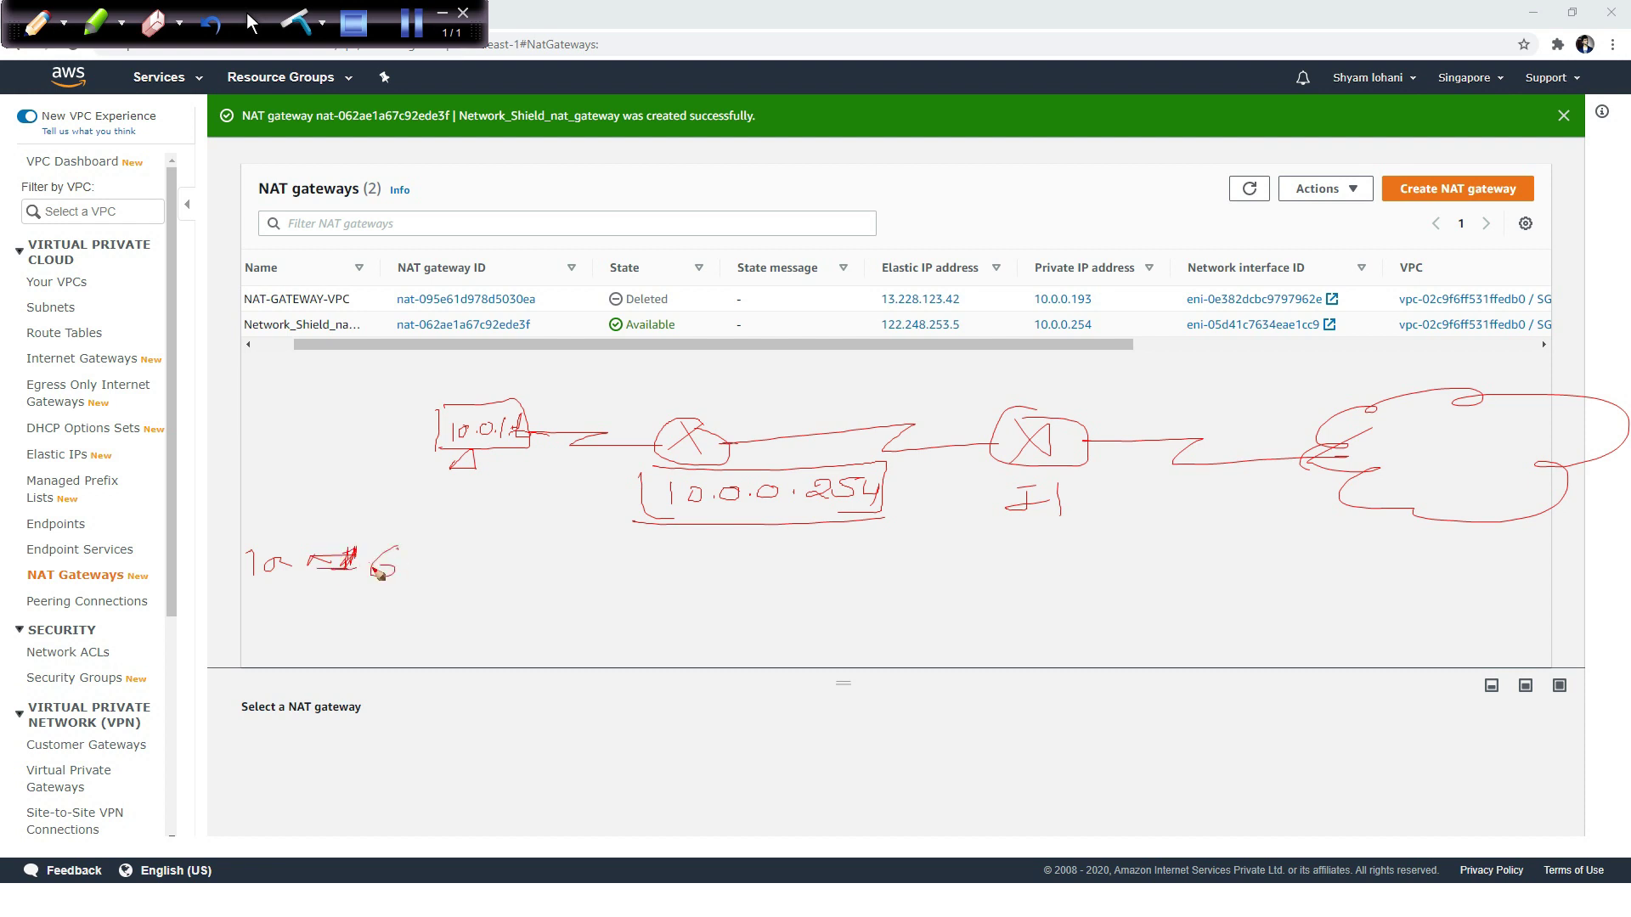
pyautogui.moveTo(497, 562); pyautogui.dragTo(556, 561)
pyautogui.moveTo(610, 513); pyautogui.dragTo(607, 749)
pyautogui.moveTo(725, 506)
pyautogui.mouseDown()
pyautogui.moveTo(720, 536)
pyautogui.moveTo(785, 525)
pyautogui.mouseUp()
pyautogui.moveTo(251, 592); pyautogui.dragTo(408, 586)
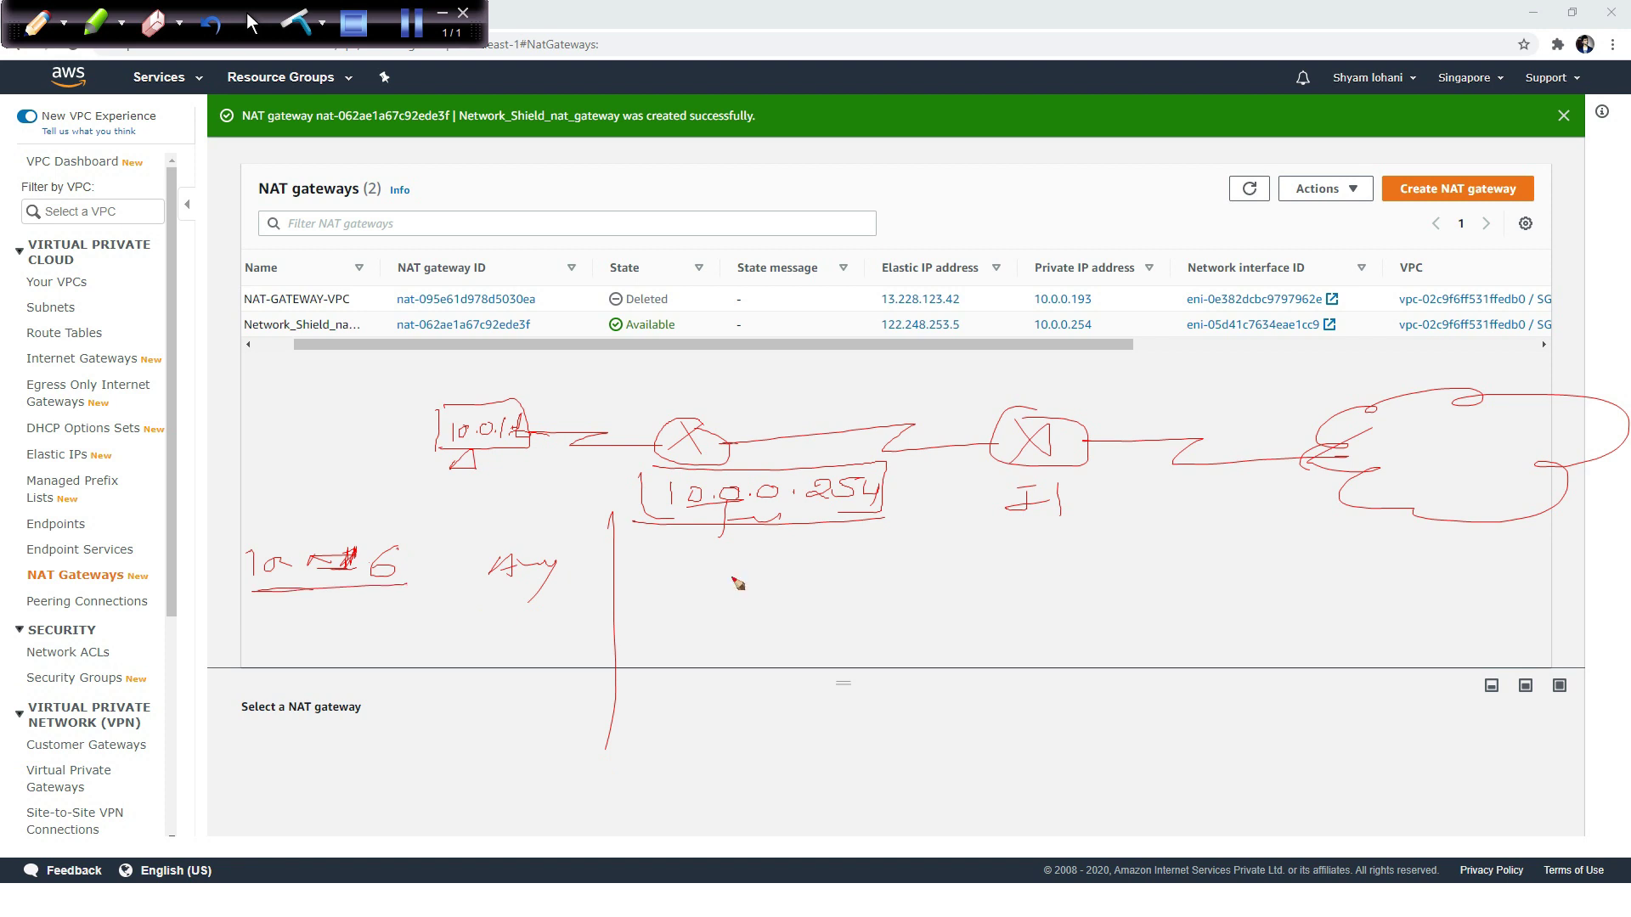
# Handwrite the translated source 10.0.0.254 with destination "any" beyond the divider and underline the address entries
pyautogui.moveTo(705, 554)
pyautogui.mouseDown()
pyautogui.moveTo(701, 592)
pyautogui.moveTo(853, 569)
pyautogui.mouseUp()
pyautogui.click(764, 569)
pyautogui.moveTo(875, 564); pyautogui.dragTo(880, 581)
pyautogui.moveTo(910, 561); pyautogui.dragTo(934, 584)
pyautogui.moveTo(1084, 561)
pyautogui.mouseDown()
pyautogui.moveTo(1117, 605)
pyautogui.moveTo(825, 634)
pyautogui.mouseUp()
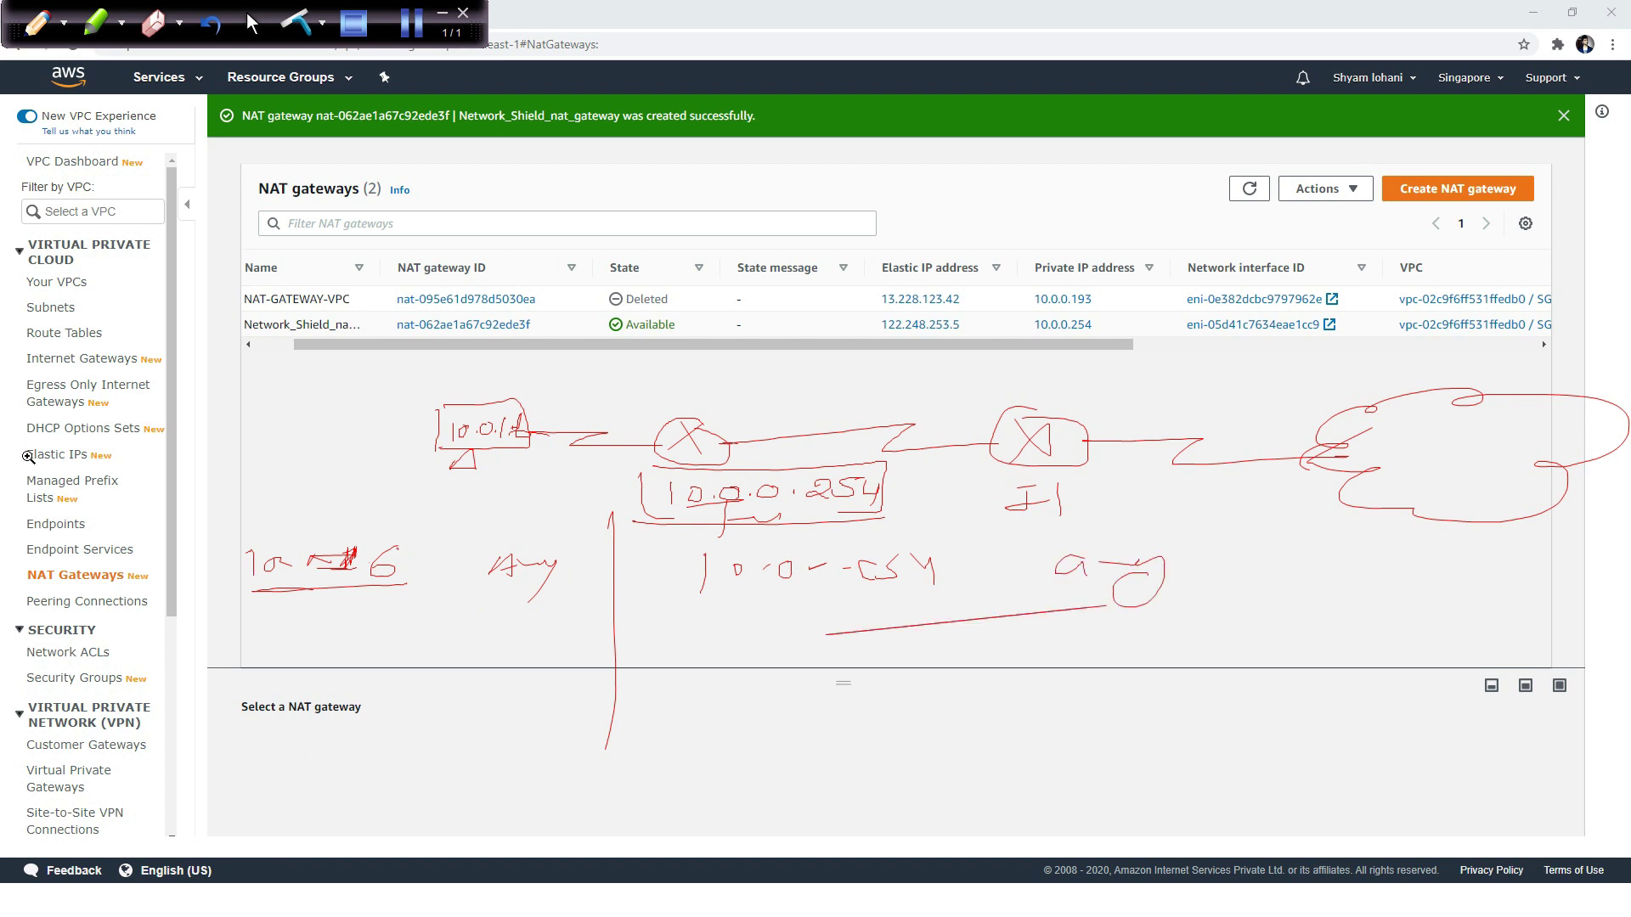
pyautogui.moveTo(263, 581); pyautogui.dragTo(1217, 600)
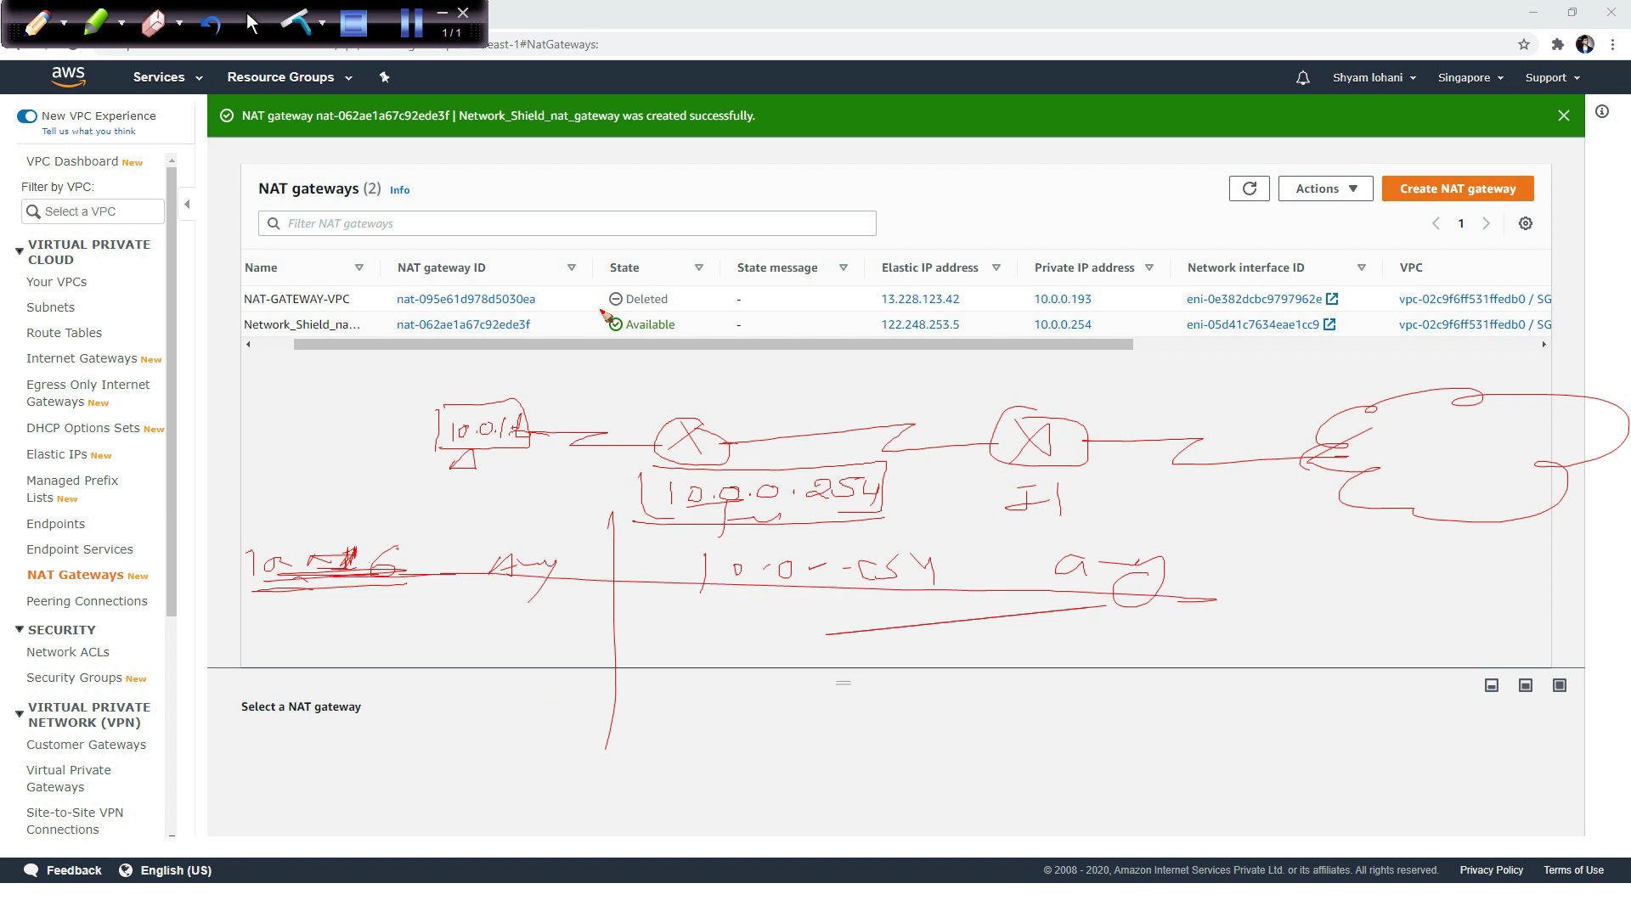
# Leave drawing mode and switch to the desktop showing the VPC lab topology diagram
pyautogui.press('Escape')
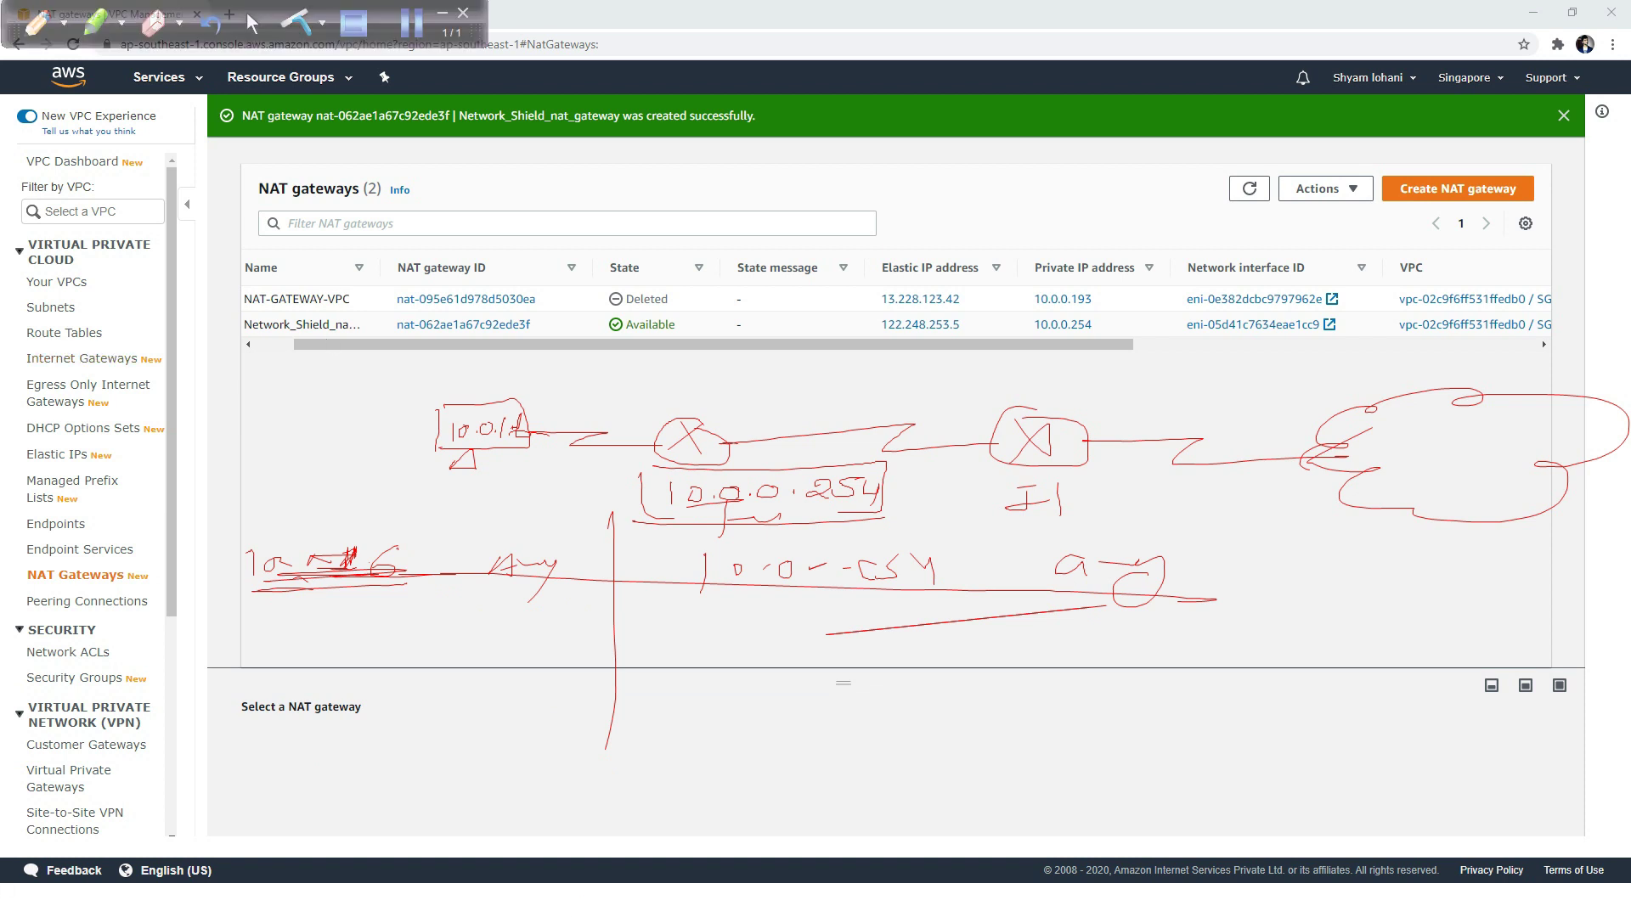
pyautogui.press('ctrl+super+Right')
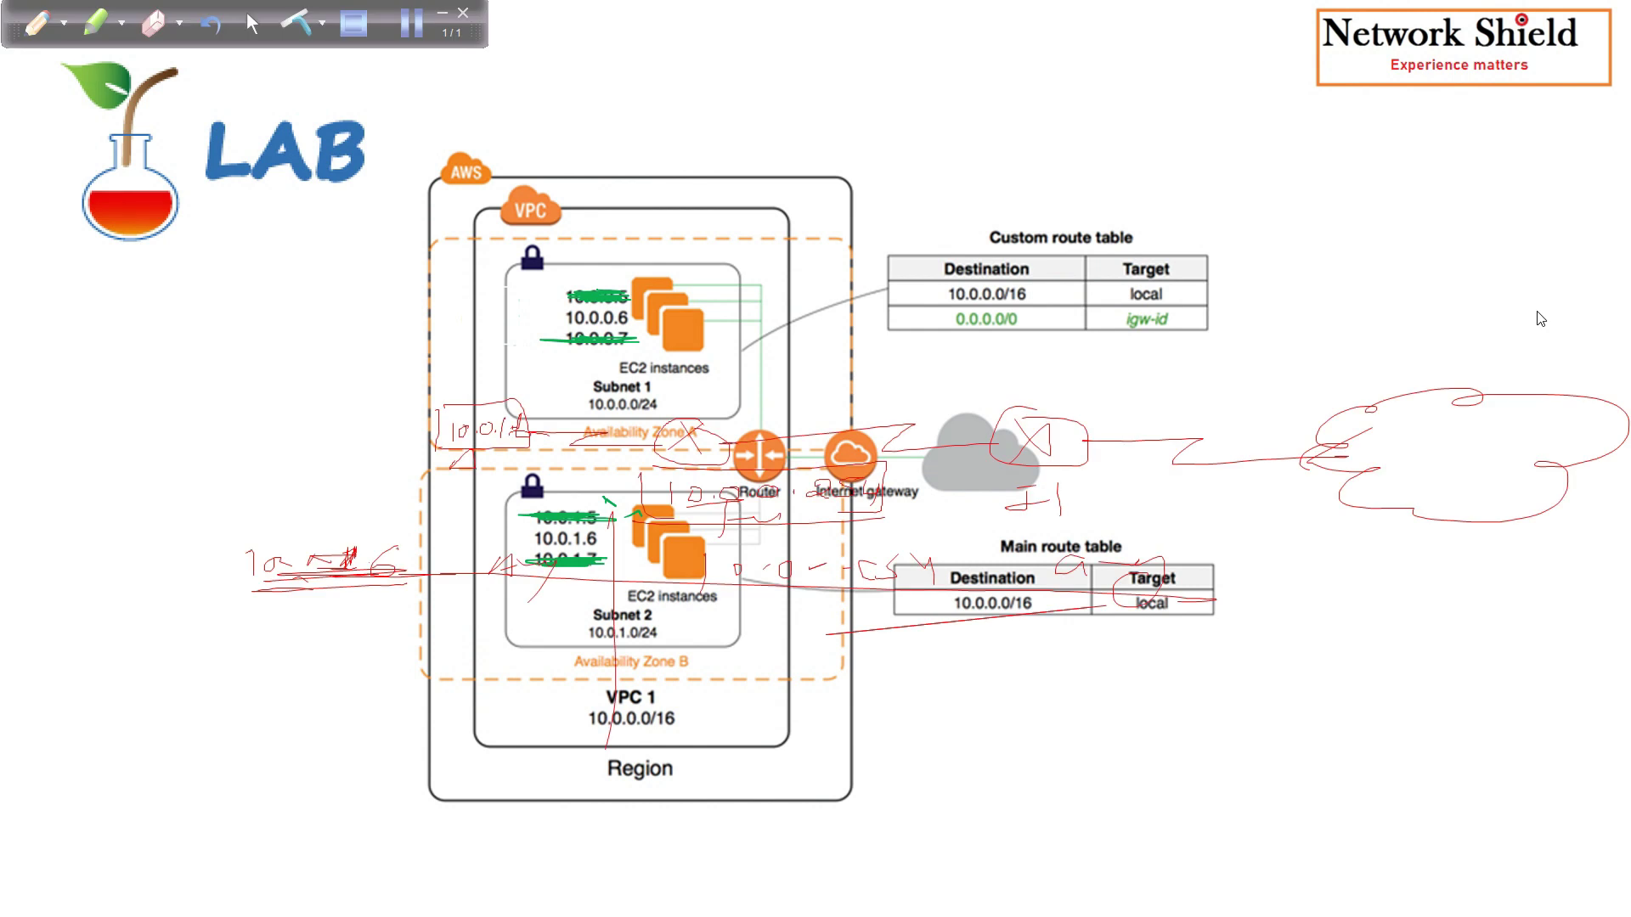